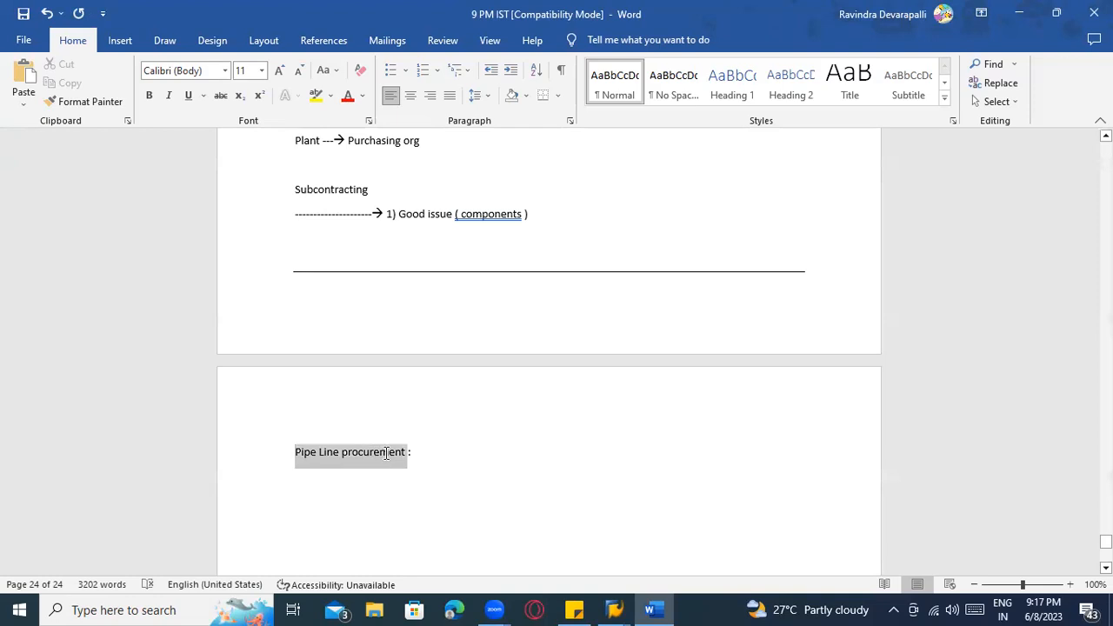
Step: Make the "Pipe Line procurement" heading bold and underlined, and accept the grammar correction "procurement:" for its spacing
{"action": "key", "text": "ctrl+b"}
{"action": "left_click", "coordinate": [373, 468]}
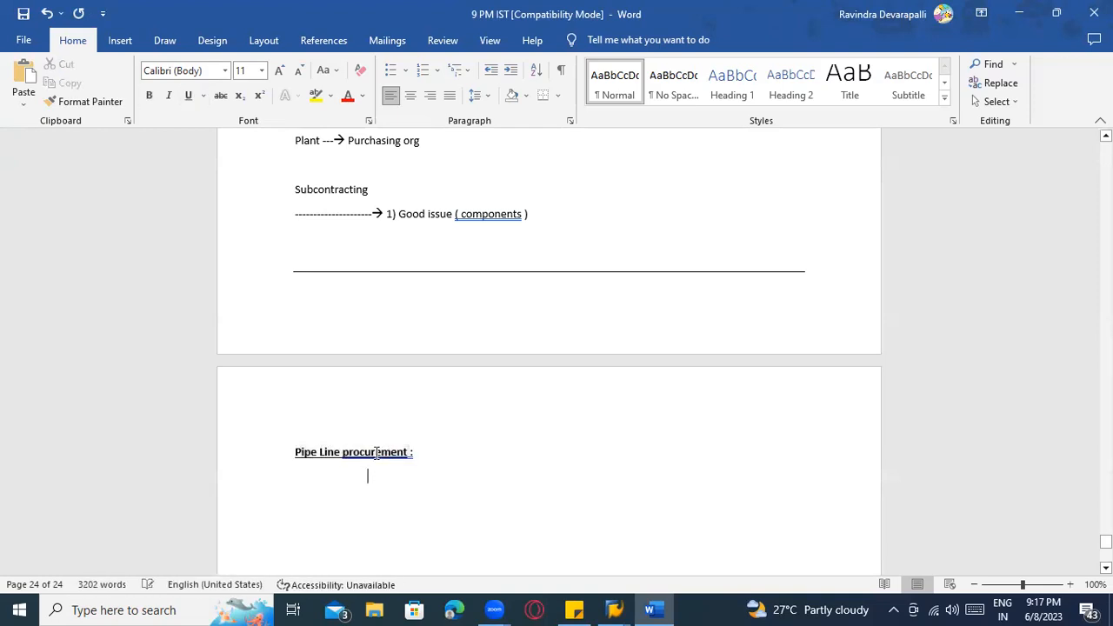
{"action": "right_click", "coordinate": [375, 453]}
{"action": "left_click", "coordinate": [354, 193]}
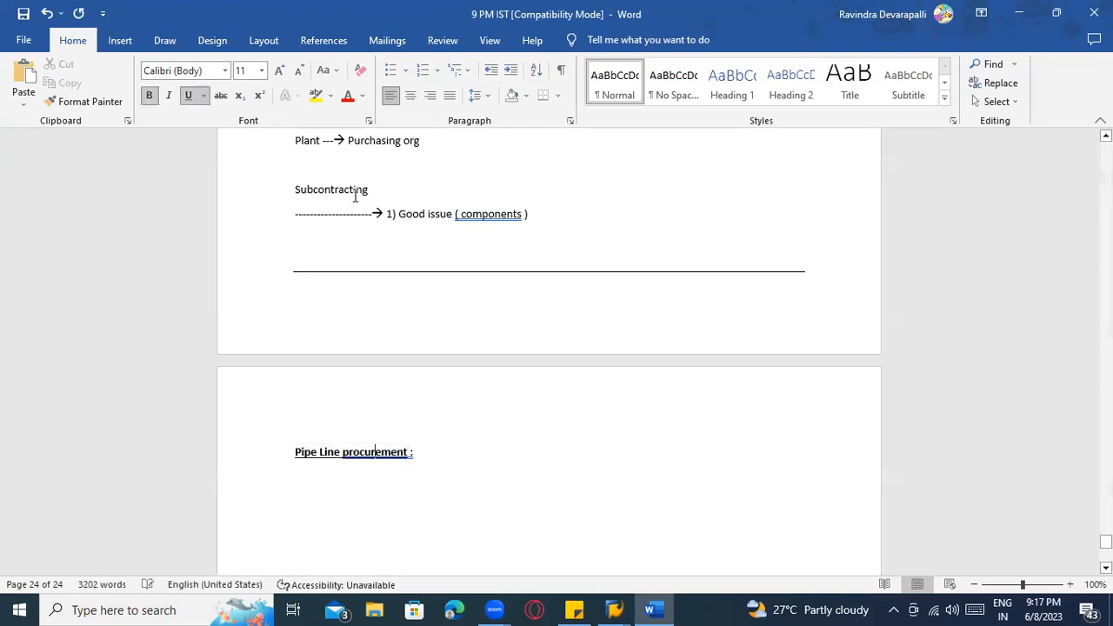
{"action": "right_click", "coordinate": [379, 454]}
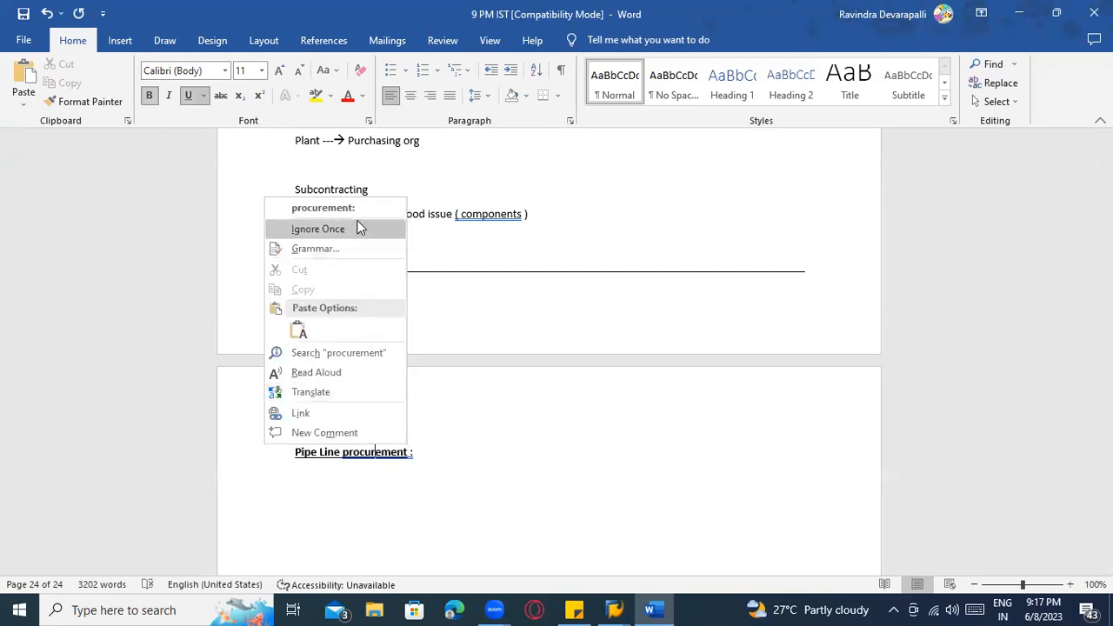
{"action": "left_click", "coordinate": [348, 209]}
Step: Insert two new lines after the "Pipe Line procurement:" heading
{"action": "scroll", "coordinate": [430, 425], "scroll_direction": "down", "scroll_amount": 2}
{"action": "left_click", "coordinate": [443, 342]}
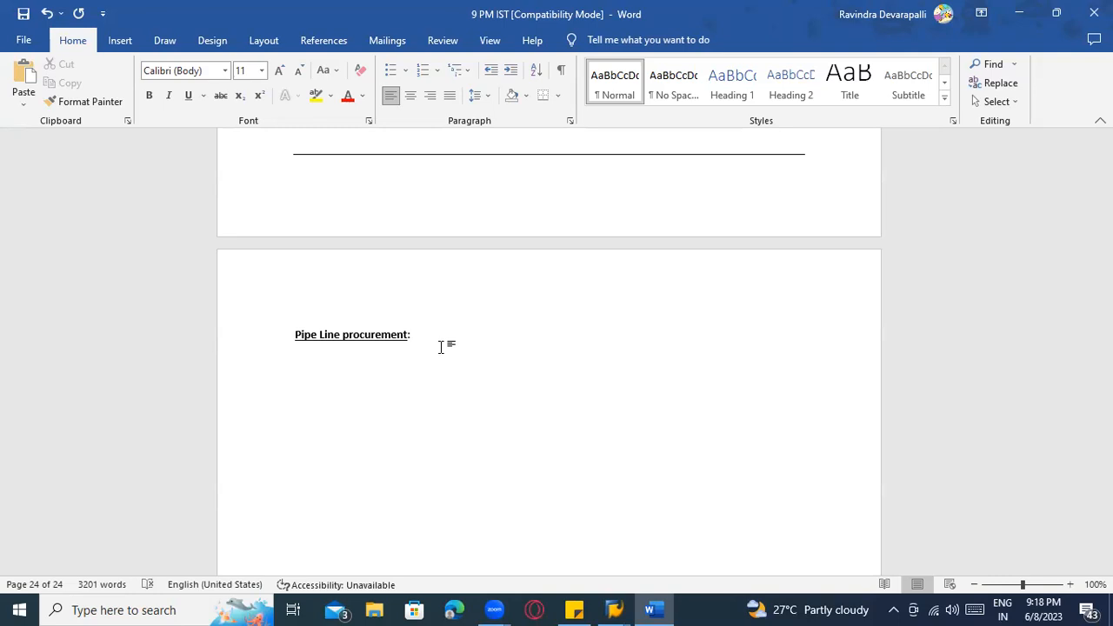
{"action": "key", "text": "Return"}
{"action": "key", "text": "Return"}
{"action": "type", "text": "1) N"}
{"action": "key", "text": "BackSpace"}
{"action": "type", "text": "NO PO"}
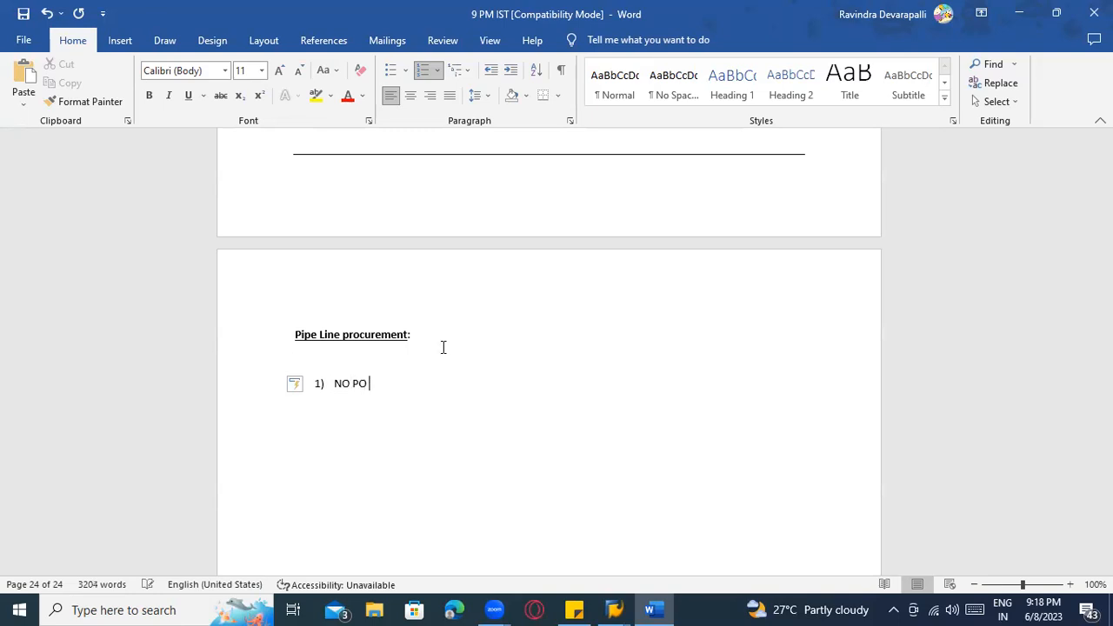
{"action": "type", "text": " ----->"}
{"action": "key", "text": "BackSpace"}
{"action": "key", "text": "BackSpace"}
{"action": "key", "text": "BackSpace"}
{"action": "key", "text": "BackSpace"}
{"action": "key", "text": "BackSpace"}
{"action": "key", "text": "BackSpace"}
{"action": "key", "text": "BackSpace"}
{"action": "key", "text": "BackSpace"}
{"action": "key", "text": "BackSpace"}
{"action": "key", "text": "BackSpace"}
{"action": "key", "text": "BackSpace"}
Step: Enter "Master data" as numbered item 1) under the heading, and turn the line below it into an arrow bullet
{"action": "type", "text": "1) Master data"}
{"action": "key", "text": "Return"}
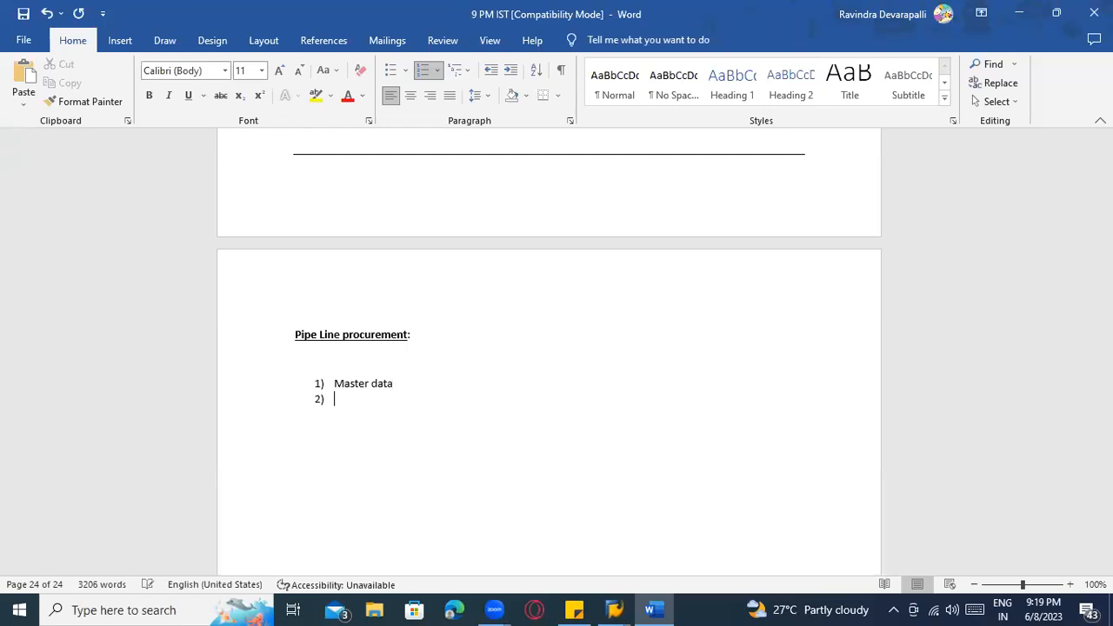
{"action": "key", "text": "BackSpace"}
{"action": "type", "text": ">"}
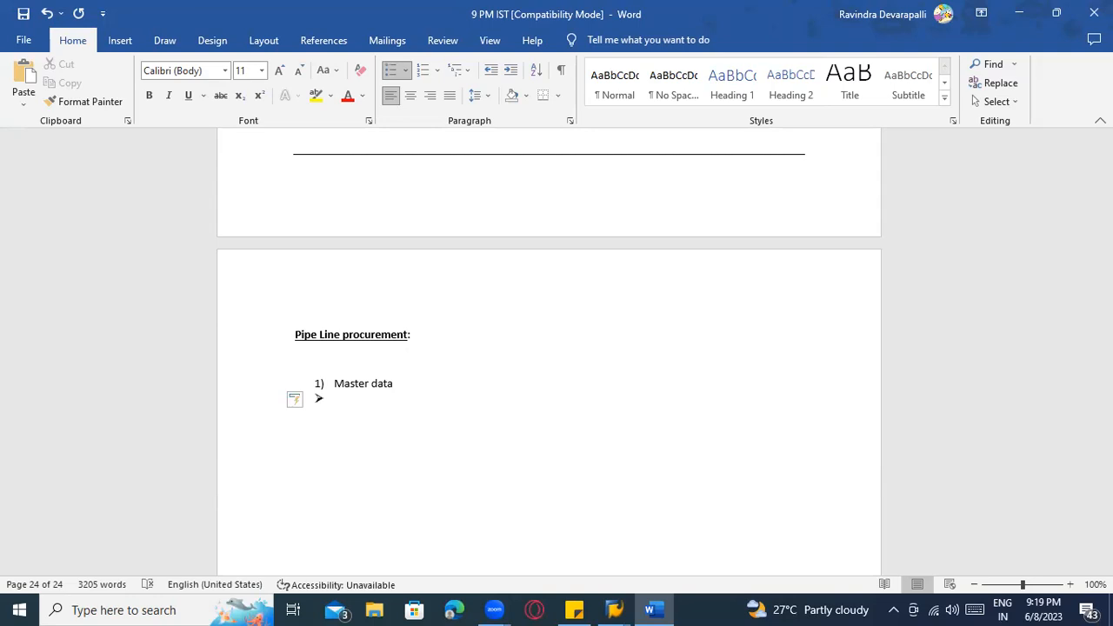
Step: Write "Info record ----> Info category --- Pipe line" as the first bullet under Master data
{"action": "type", "text": "Info reocrd"}
{"action": "type", "text": " ------>"}
{"action": "type", "text": "Info re"}
{"action": "key", "text": "BackSpace"}
{"action": "key", "text": "BackSpace"}
{"action": "type", "text": "category -"}
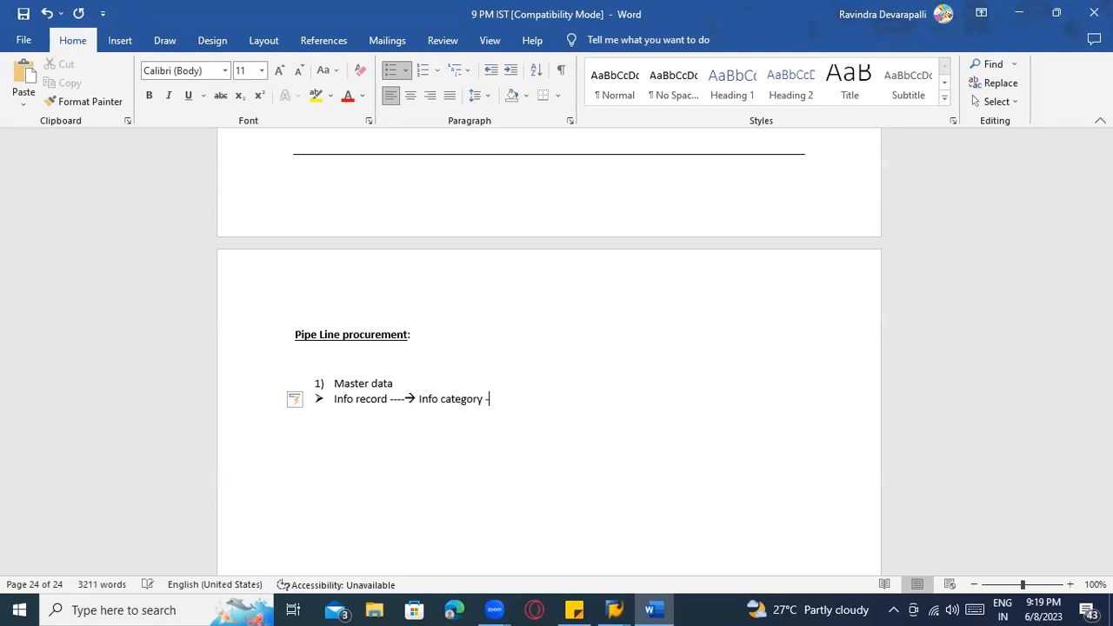
{"action": "type", "text": "-- Pipe line"}
Step: Add a second bullet "Price & Tax information" and end the bulleted list
{"action": "key", "text": "Return"}
{"action": "type", "text": "Price & Tax information"}
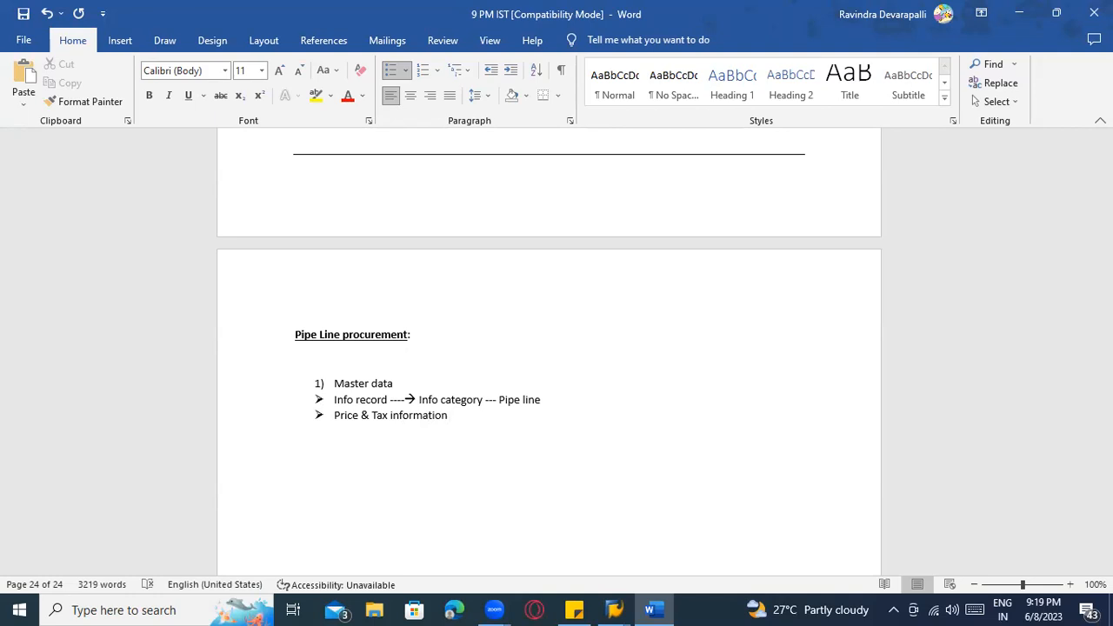
{"action": "key", "text": "Return"}
{"action": "key", "text": "Return"}
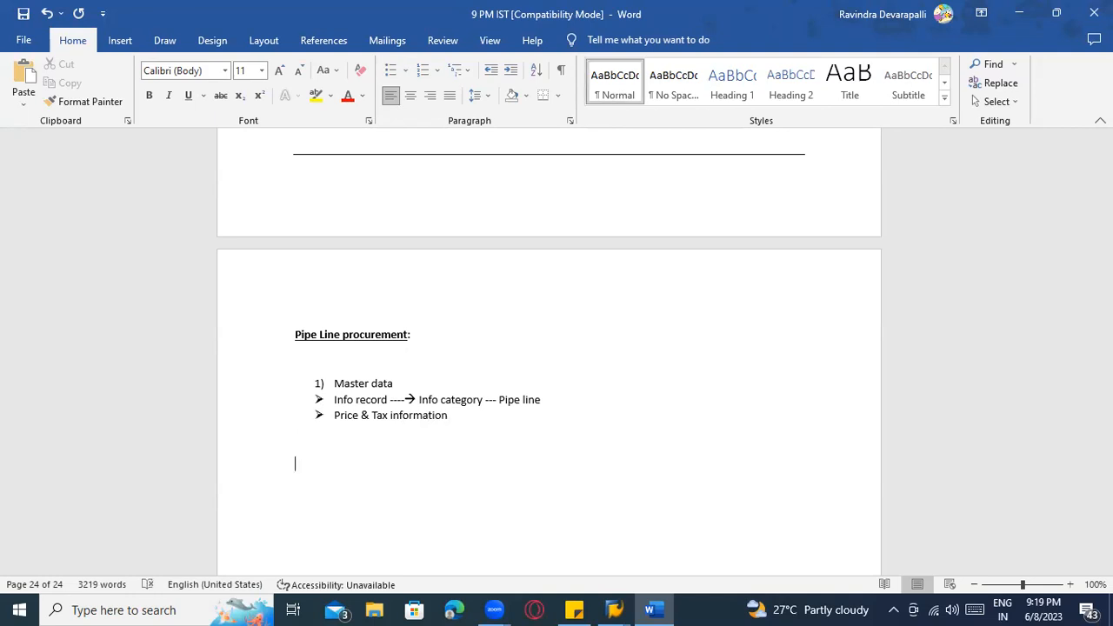
Step: Add a "Process :" heading below the bullets and format it bold and underlined
{"action": "type", "text": "Process :"}
{"action": "key", "text": "shift+Left"}
{"action": "key", "text": "shift+Left"}
{"action": "key", "text": "shift+Left"}
{"action": "key", "text": "shift+Left"}
{"action": "key", "text": "shift+Left"}
{"action": "key", "text": "shift+Left"}
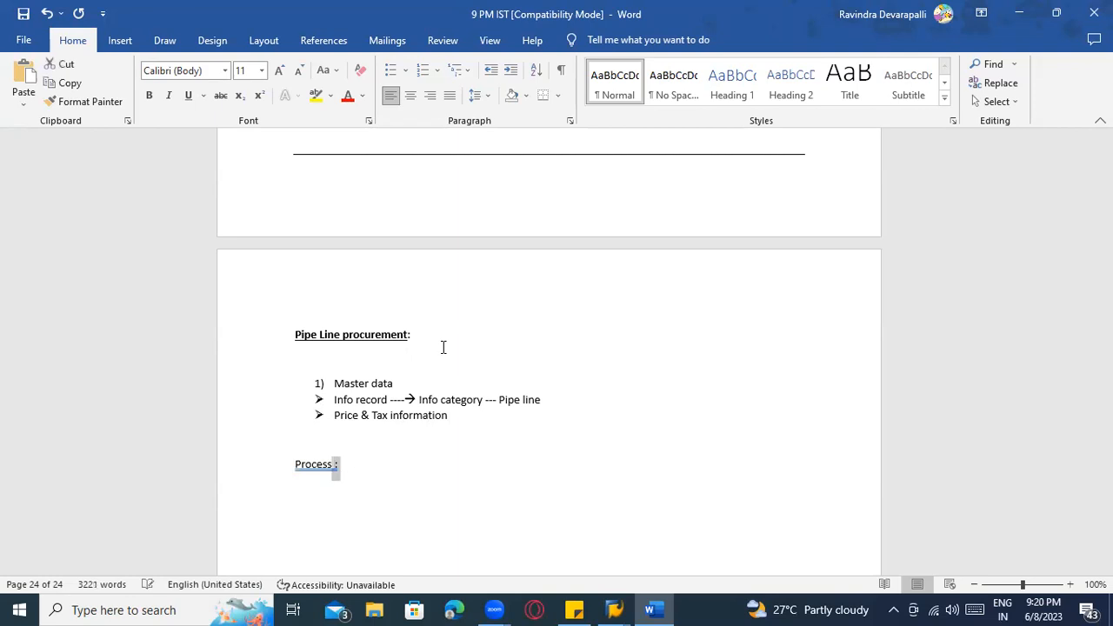
{"action": "key", "text": "shift+Left"}
{"action": "key", "text": "shift+Left"}
{"action": "key", "text": "shift+Left"}
{"action": "key", "text": "shift+Left"}
{"action": "key", "text": "shift+Up"}
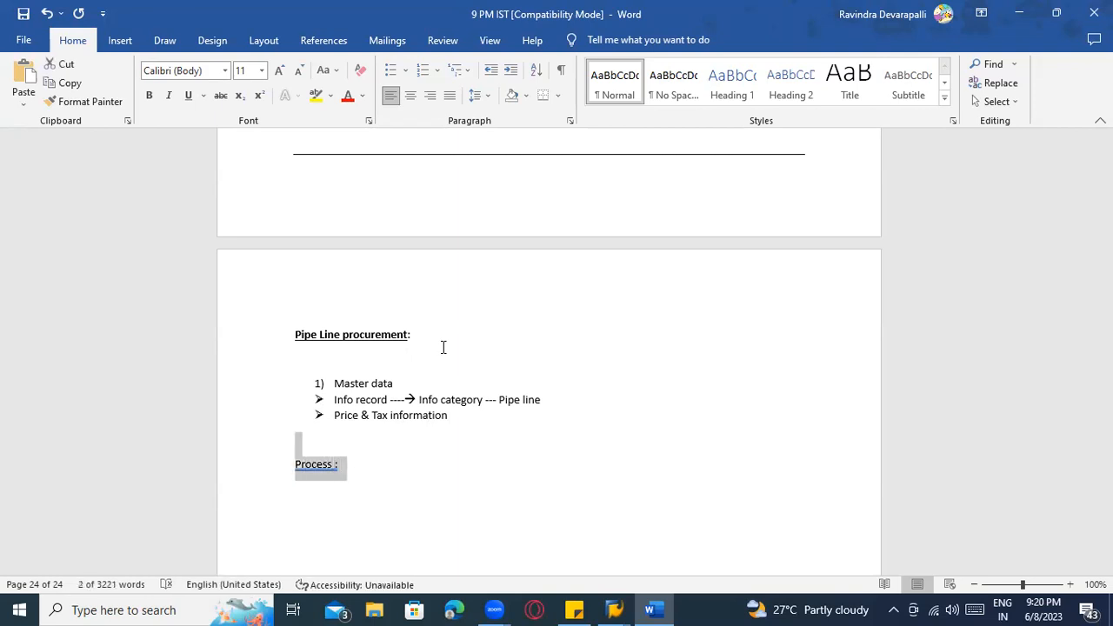
{"action": "key", "text": "ctrl+b"}
{"action": "key", "text": "ctrl+u"}
{"action": "key", "text": "Down"}
{"action": "key", "text": "Down"}
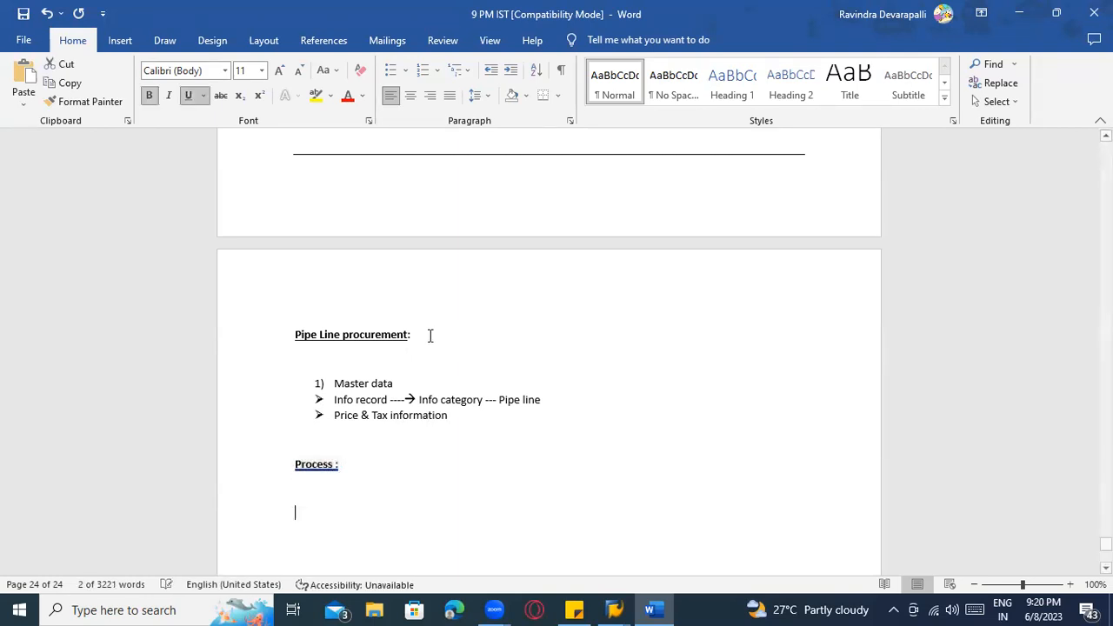
Step: Begin a numbered list under Process with the items "NO PO" and "NO GR"
{"action": "type", "text": "1) NO PC"}
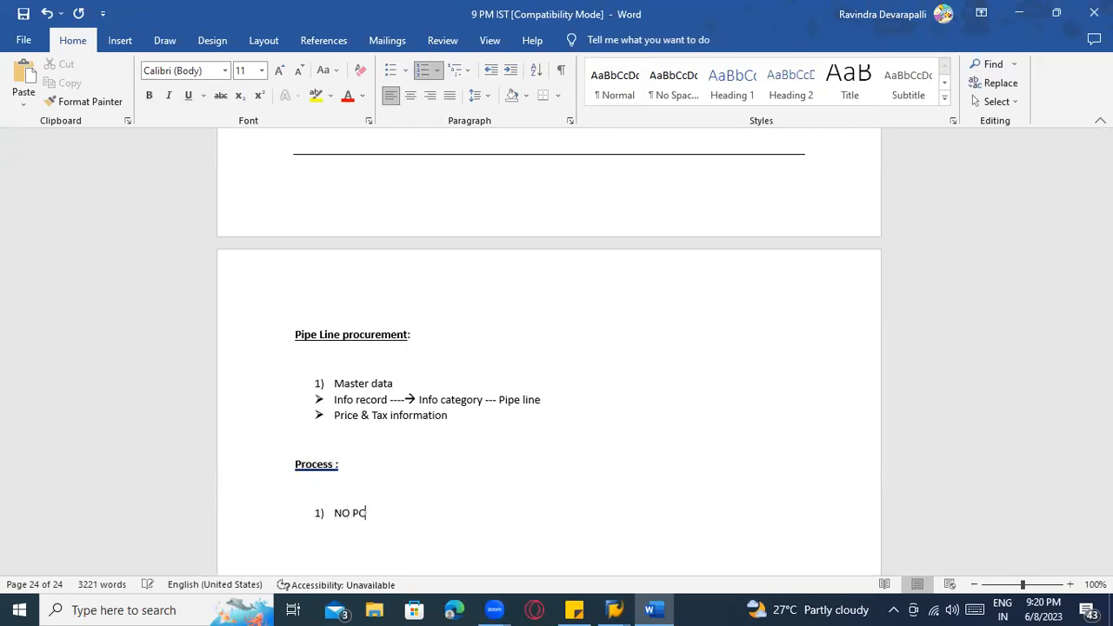
{"action": "key", "text": "Return"}
{"action": "type", "text": "NO GR"}
{"action": "key", "text": "Return"}
Step: Add "Goods issue ---> consumption" as the third item of the Process list
{"action": "type", "text": "Good siis"}
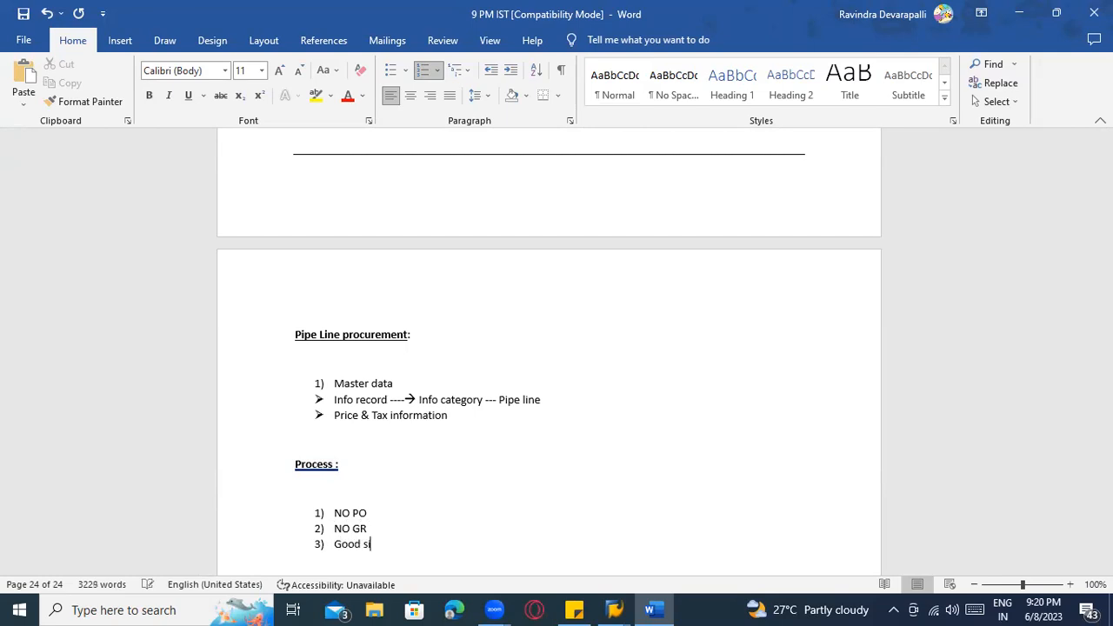
{"action": "key", "text": "BackSpace"}
{"action": "key", "text": "BackSpace"}
{"action": "key", "text": "BackSpace"}
{"action": "key", "text": "BackSpace"}
{"action": "key", "text": "BackSpace"}
{"action": "type", "text": "s issue-----> consumption -----"}
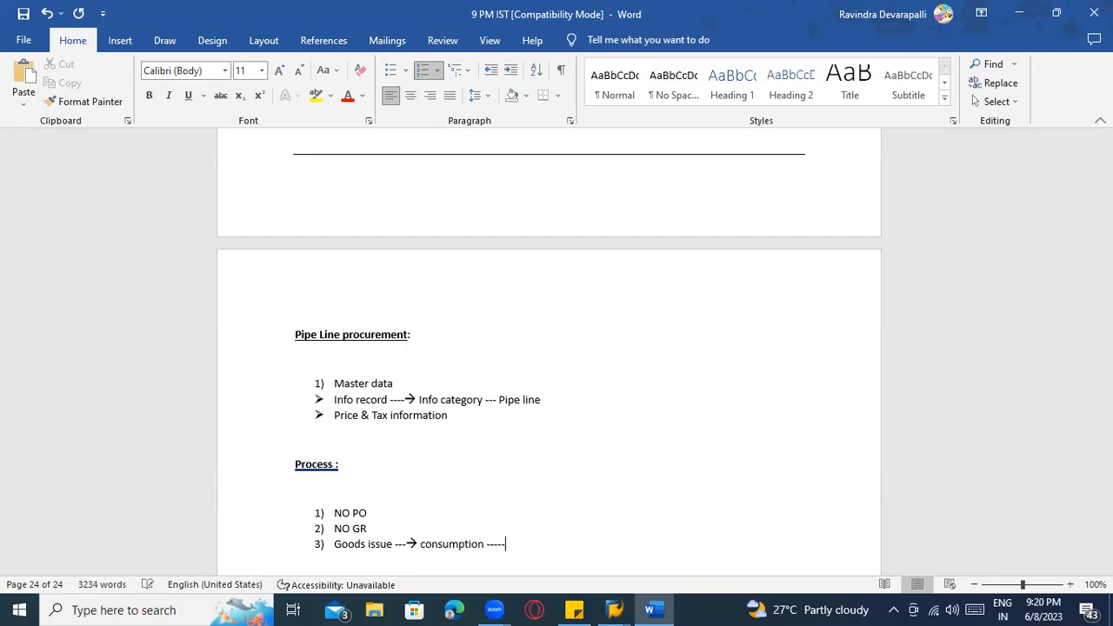
Step: Extend the Goods issue item with an arrow followed by 201 and P in quotation marks
{"action": "type", "text": ">"}
{"action": "type", "text": " 201 "}
{"action": "type", "text": "P"}
{"action": "type", "text": " \""}
{"action": "key", "text": "Left"}
{"action": "key", "text": "Left"}
{"action": "key", "text": "Left"}
{"action": "type", "text": "\""}
{"action": "scroll", "coordinate": [383, 350], "scroll_direction": "down", "scroll_amount": 3}
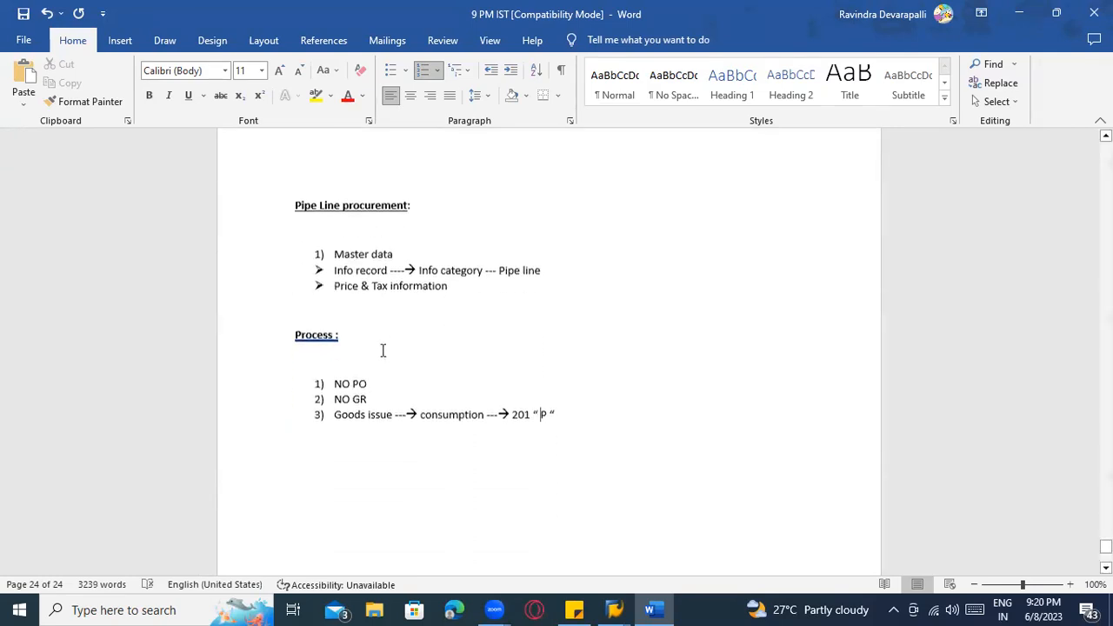
{"action": "left_click", "coordinate": [548, 389]}
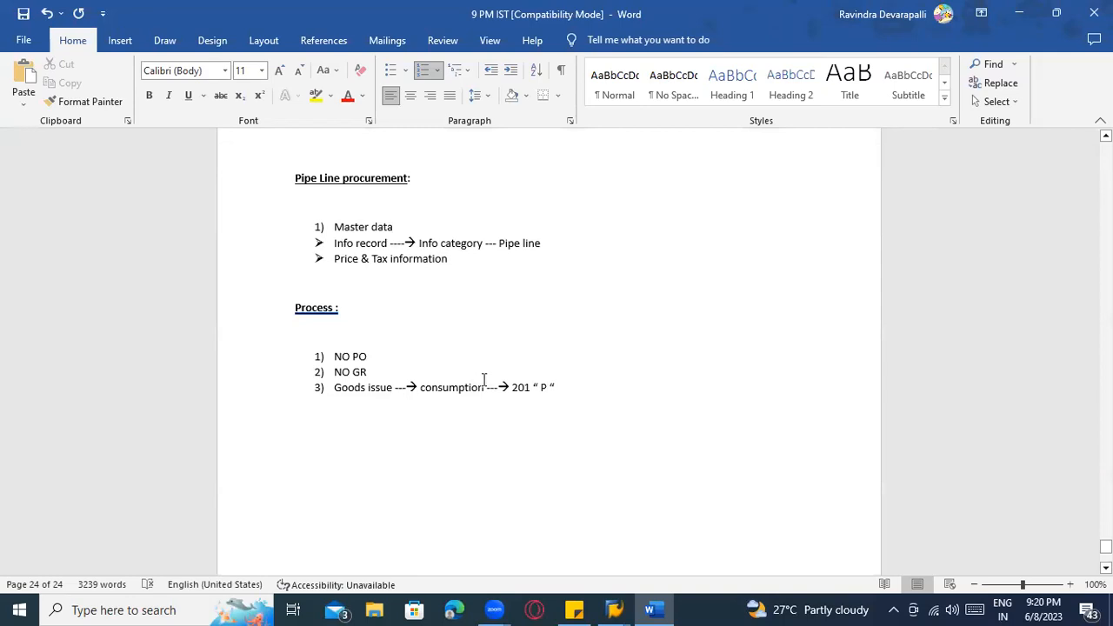
Step: Add "Automatic settlement ---- MRKO" as the fourth item of the Process list, with the spelling corrected
{"action": "left_click", "coordinate": [573, 393]}
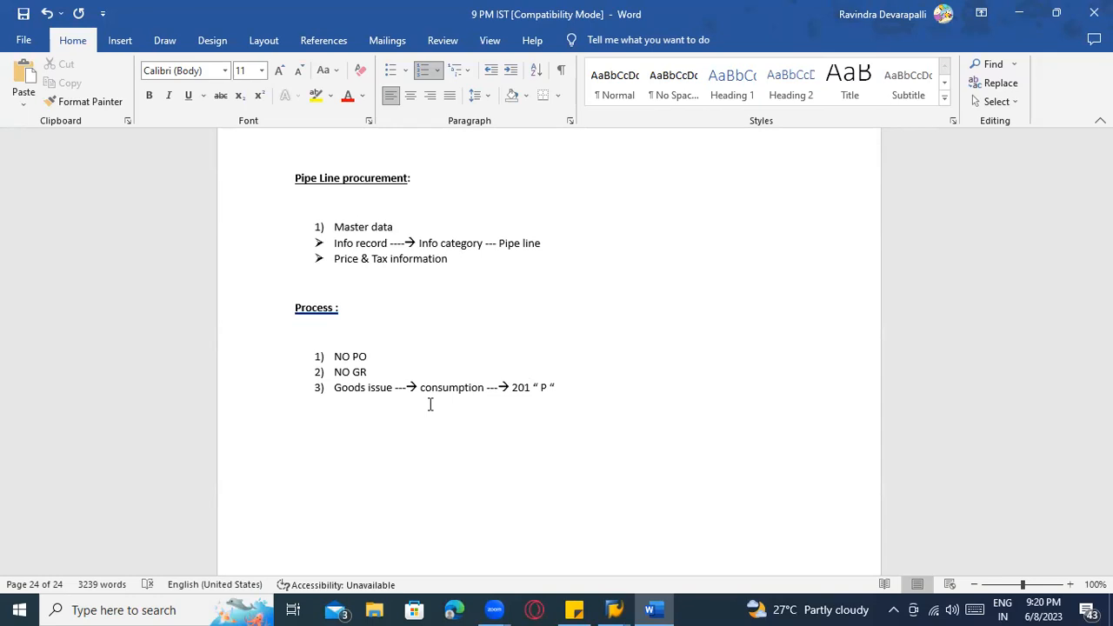
{"action": "key", "text": "Return"}
{"action": "type", "text": "Aut"}
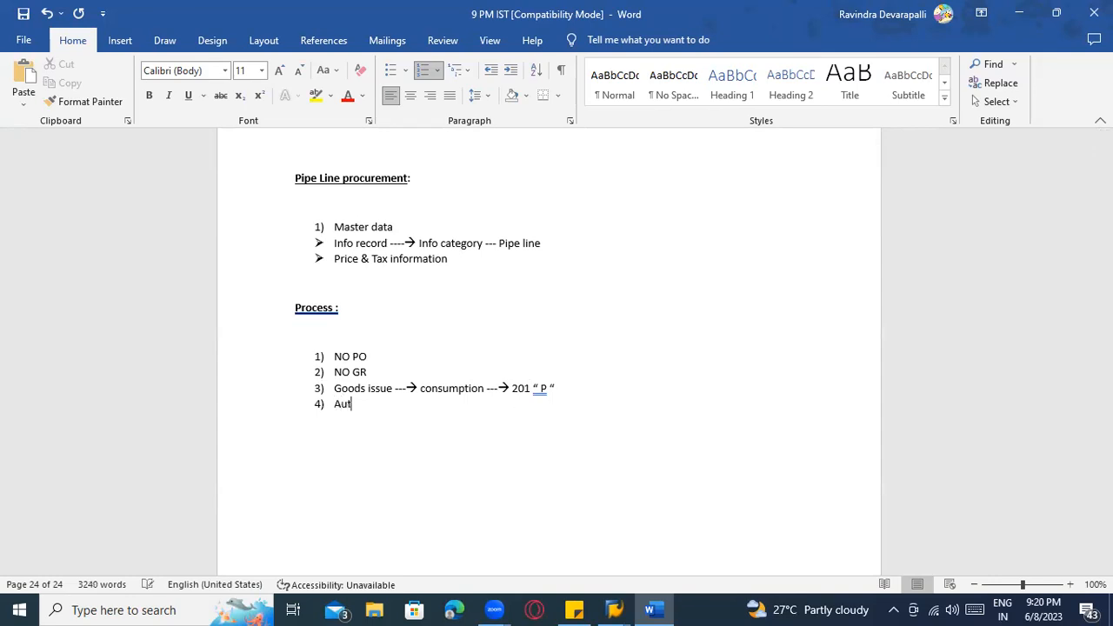
{"action": "type", "text": "omatice settlm ent"}
{"action": "key", "text": "BackSpace"}
{"action": "key", "text": "BackSpace"}
{"action": "key", "text": "BackSpace"}
{"action": "key", "text": "BackSpace"}
{"action": "key", "text": "BackSpace"}
{"action": "type", "text": "ement"}
{"action": "left_click", "coordinate": [392, 405]}
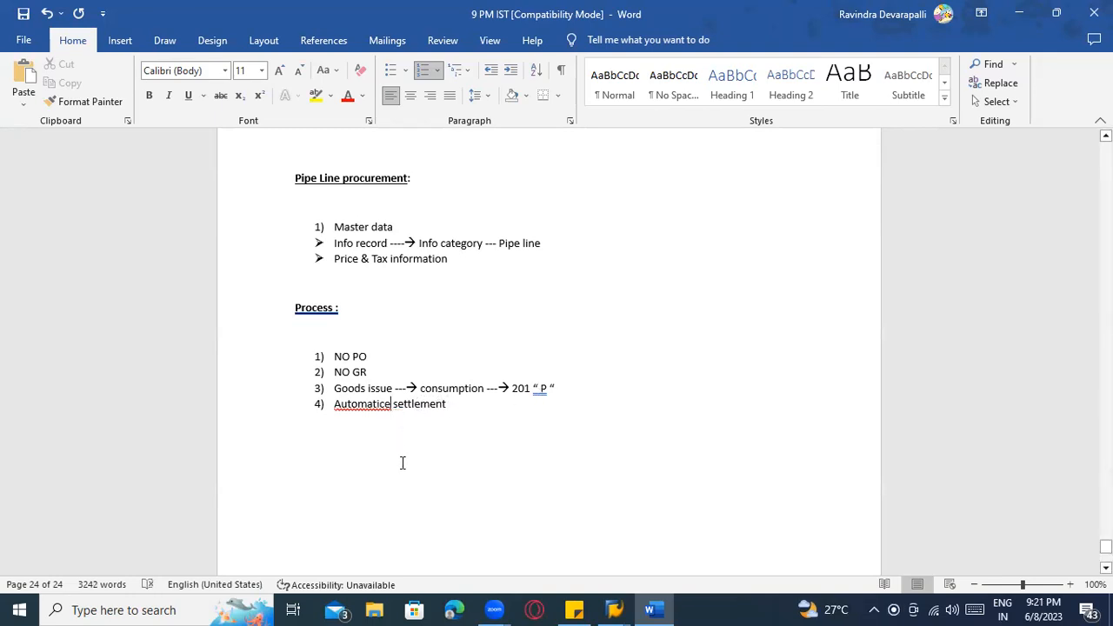
{"action": "left_click", "coordinate": [466, 388]}
{"action": "left_click", "coordinate": [476, 412]}
{"action": "type", "text": "---- MRKO"}
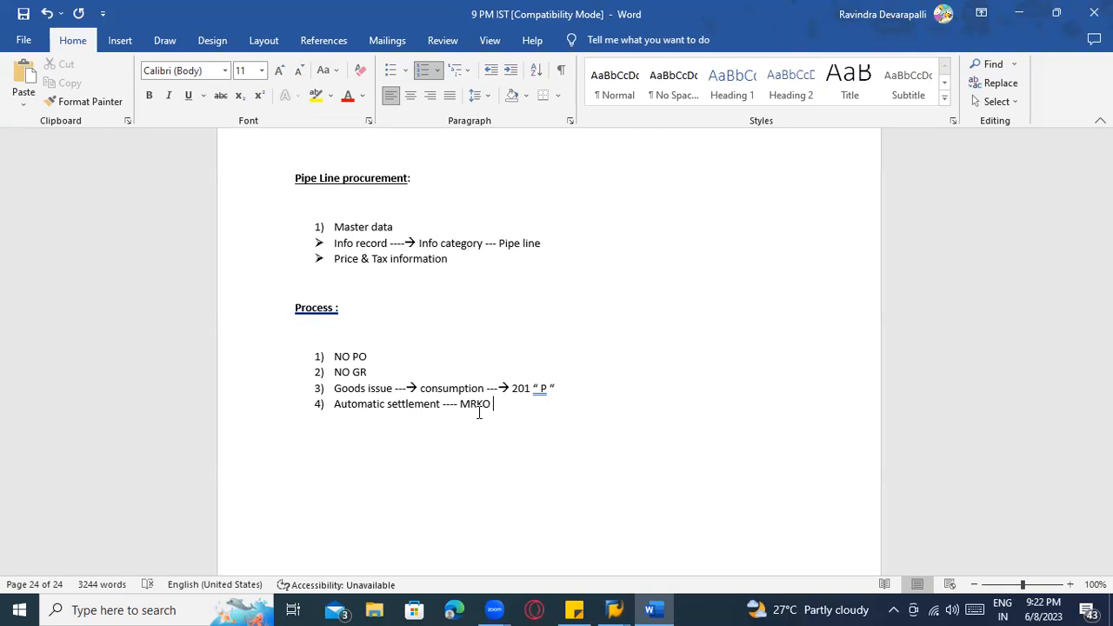
Step: End the numbered list and write the line "Material type ---- PIPE" below it
{"action": "scroll", "coordinate": [564, 438], "scroll_direction": "down", "scroll_amount": 1}
{"action": "key", "text": "Return"}
{"action": "key", "text": "Return"}
{"action": "type", "text": "M"}
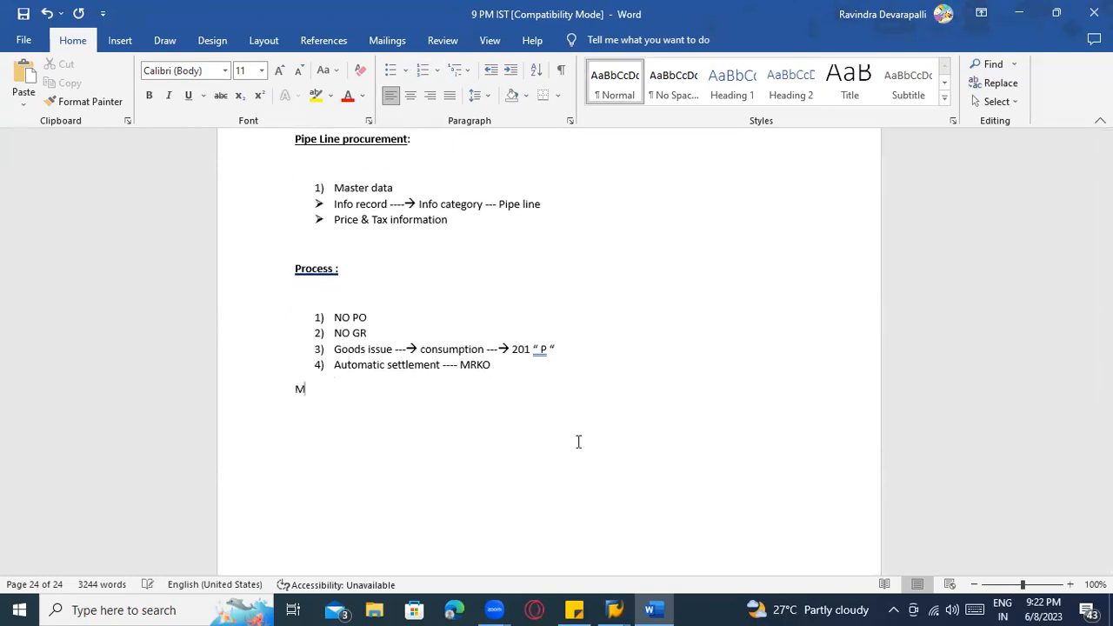
{"action": "type", "text": "aterial type ---- PIPR"}
{"action": "key", "text": "BackSpace"}
{"action": "type", "text": "E"}
{"action": "scroll", "coordinate": [649, 539], "scroll_direction": "down", "scroll_amount": 1}
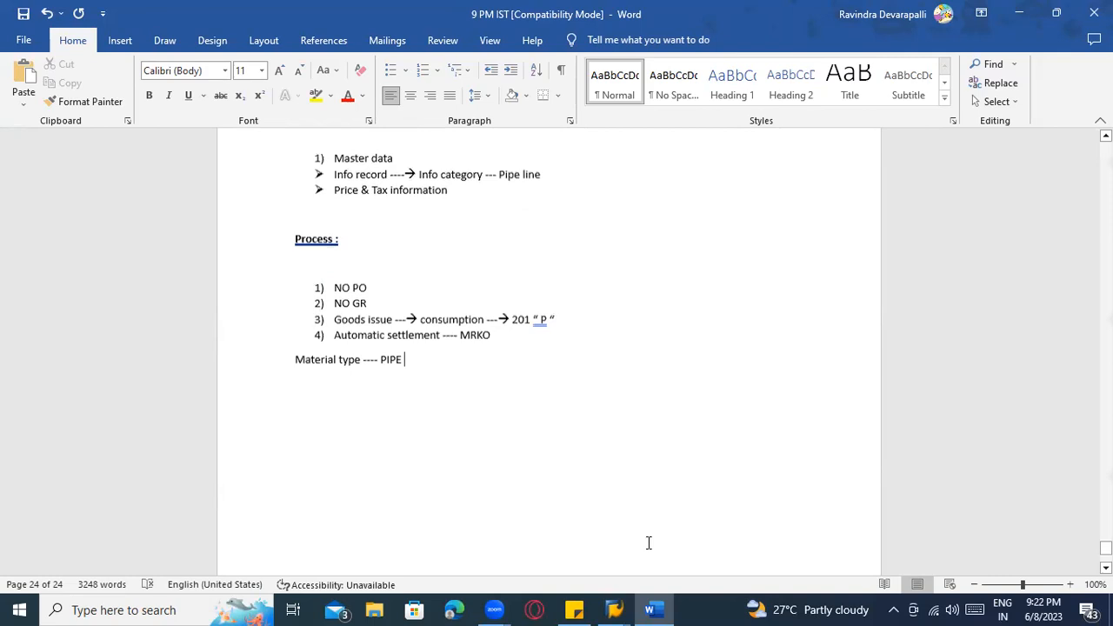
Step: Switch to the SAP session and open transaction ME11 for creating an info record
{"action": "mouse_move", "coordinate": [613, 610]}
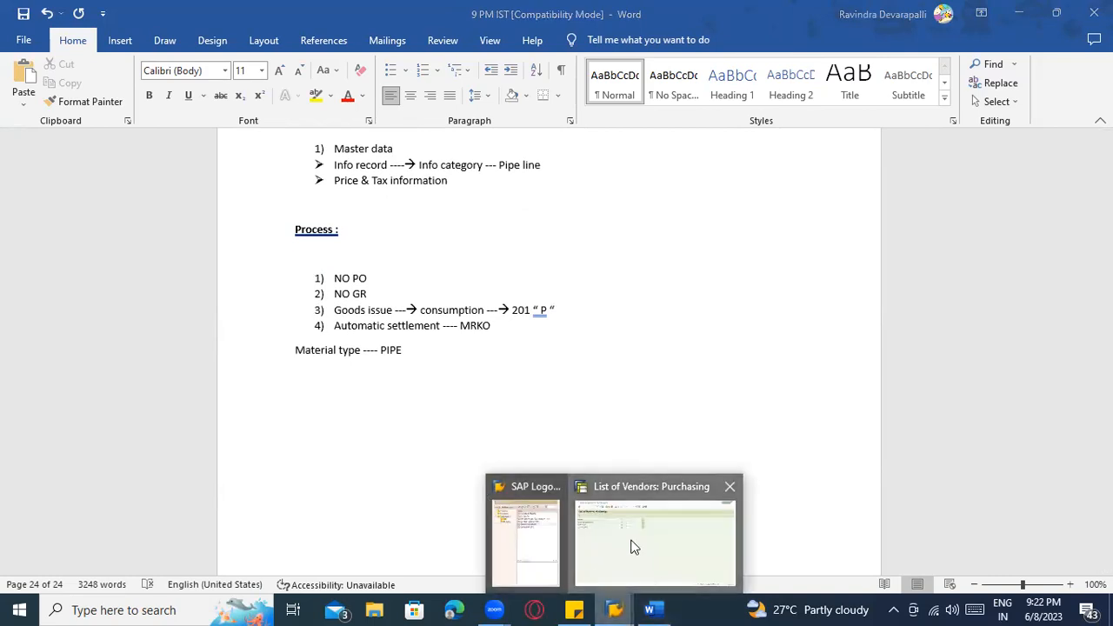
{"action": "left_click", "coordinate": [710, 559]}
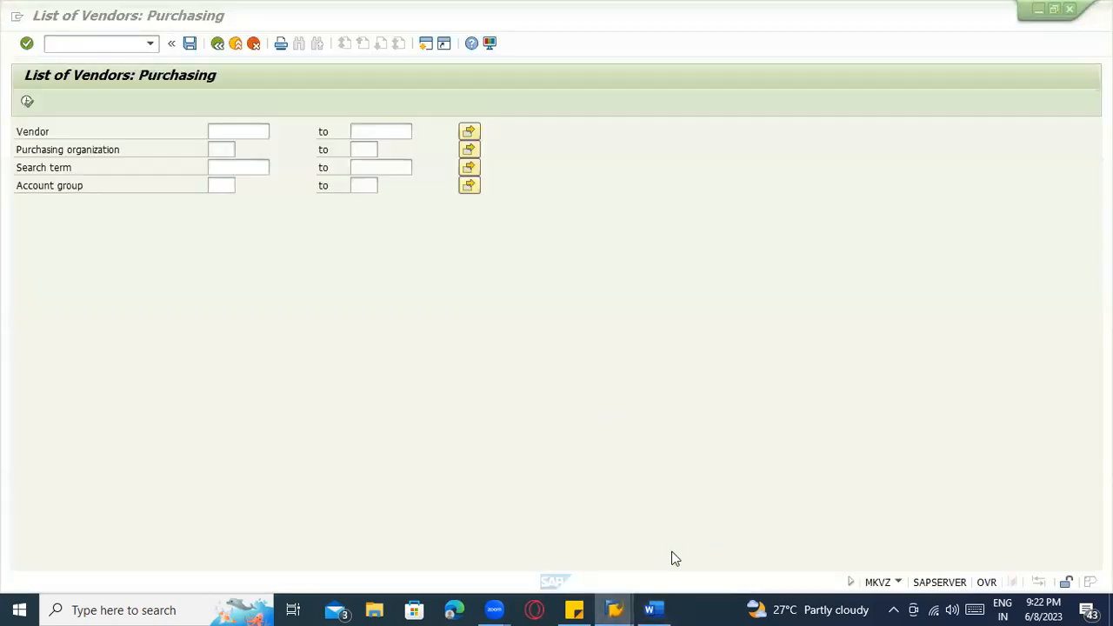
{"action": "left_click", "coordinate": [95, 42]}
{"action": "type", "text": "/nme2111"}
{"action": "key", "text": "Return"}
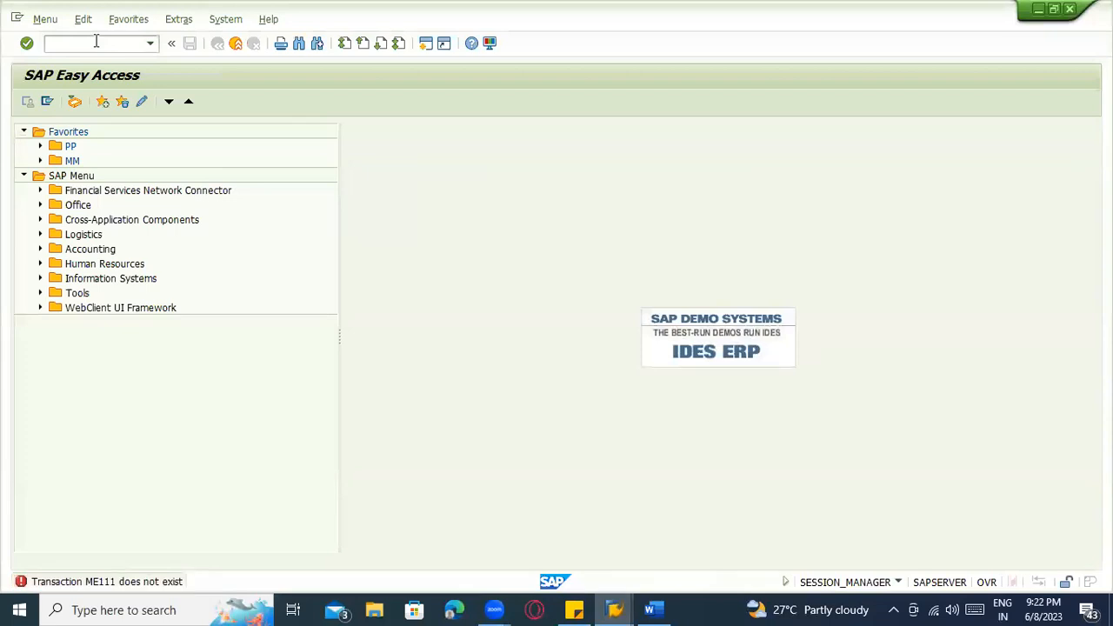
{"action": "left_click", "coordinate": [96, 42]}
{"action": "type", "text": "me11"}
{"action": "key", "text": "Return"}
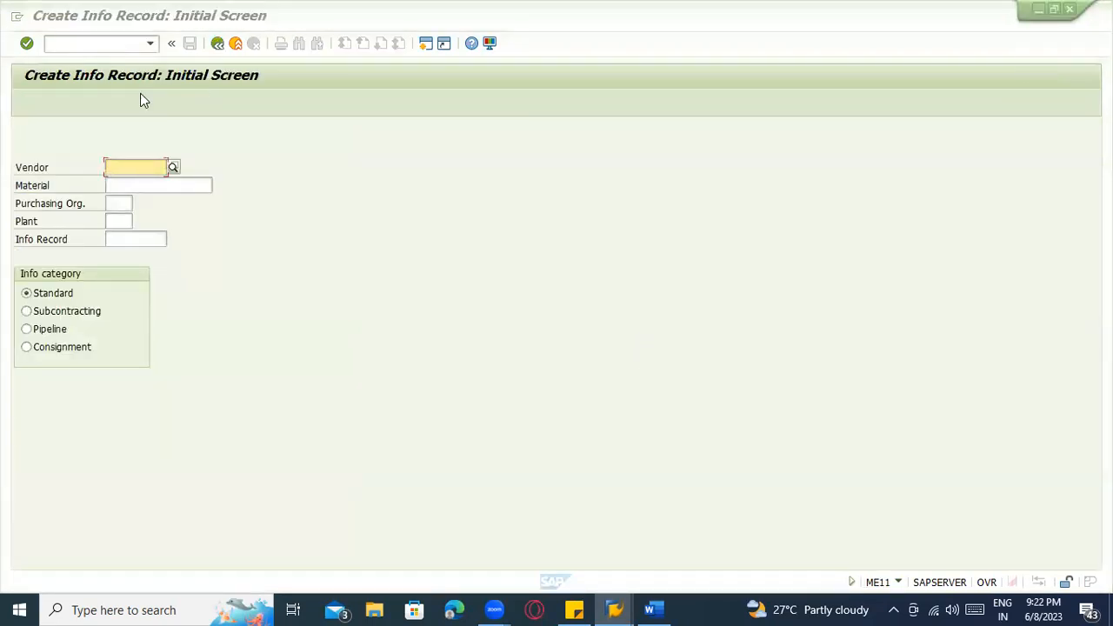
Step: Set the info category to Pipeline and enter 1000 as the vendor
{"action": "left_click", "coordinate": [52, 328]}
{"action": "left_click", "coordinate": [148, 182]}
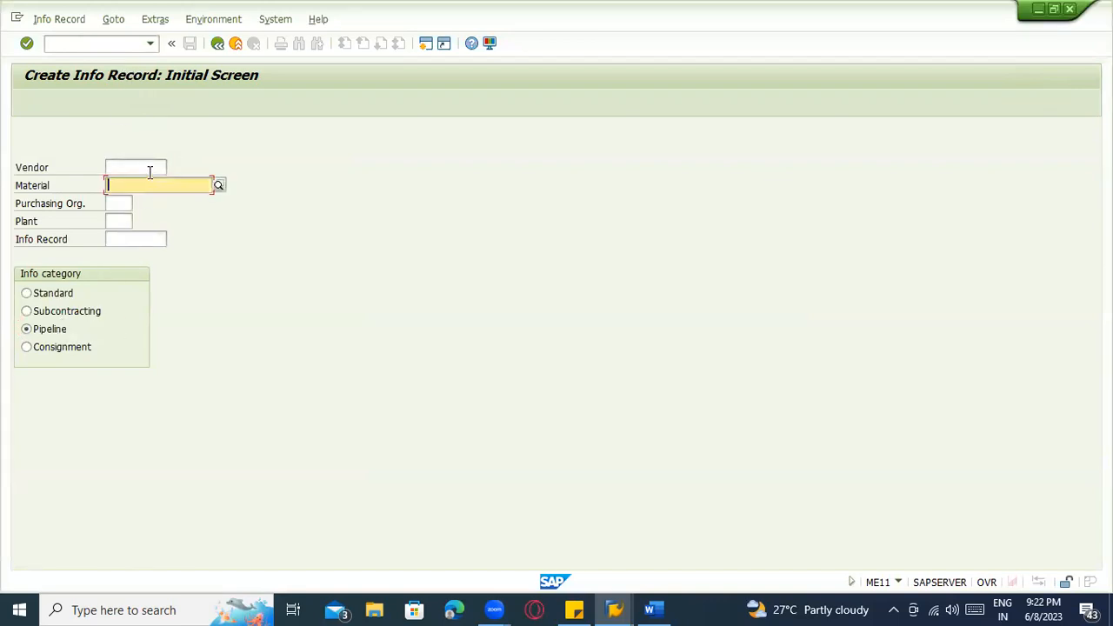
{"action": "left_click", "coordinate": [150, 169]}
{"action": "type", "text": "1000"}
{"action": "key", "text": "Return"}
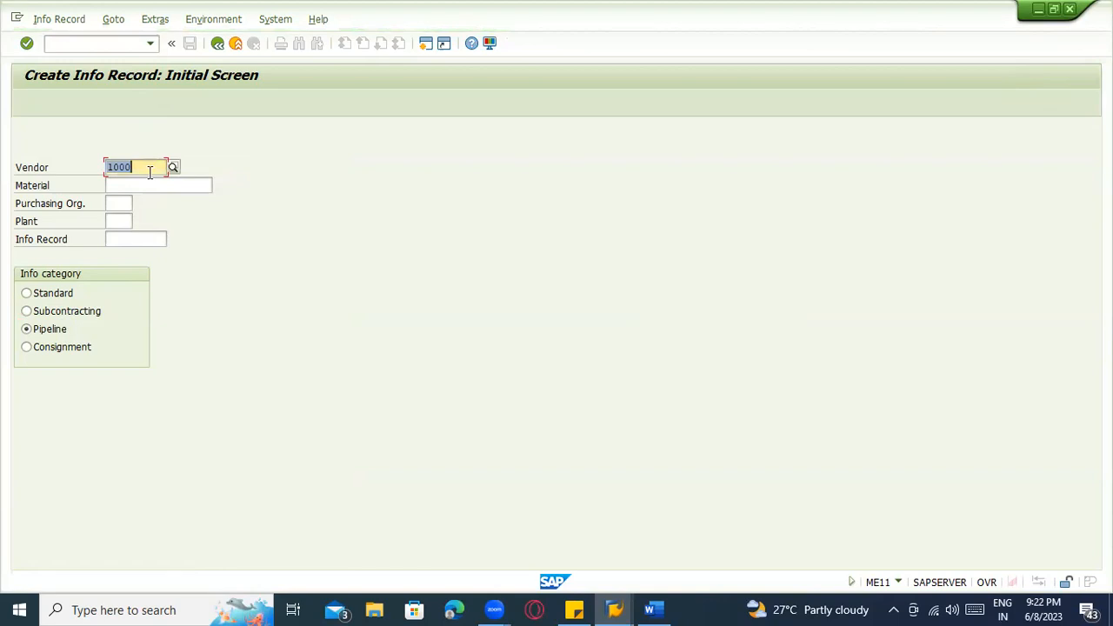
Step: Open the search help for the material number and choose the Plant Material by Description search
{"action": "left_click", "coordinate": [154, 183]}
{"action": "left_click", "coordinate": [219, 186]}
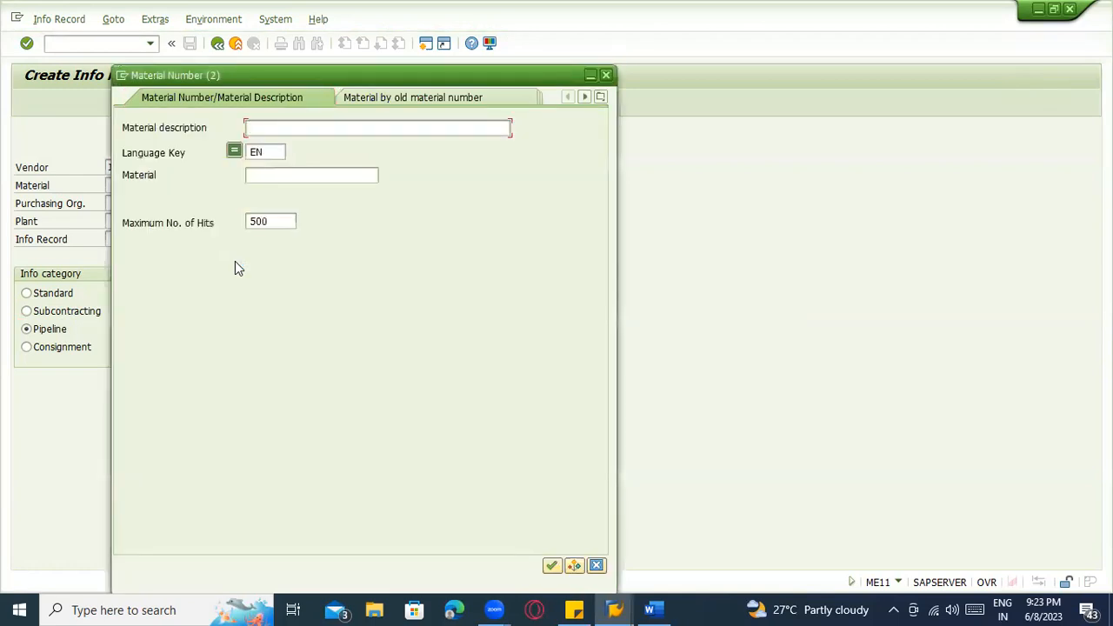
{"action": "left_click", "coordinate": [600, 96]}
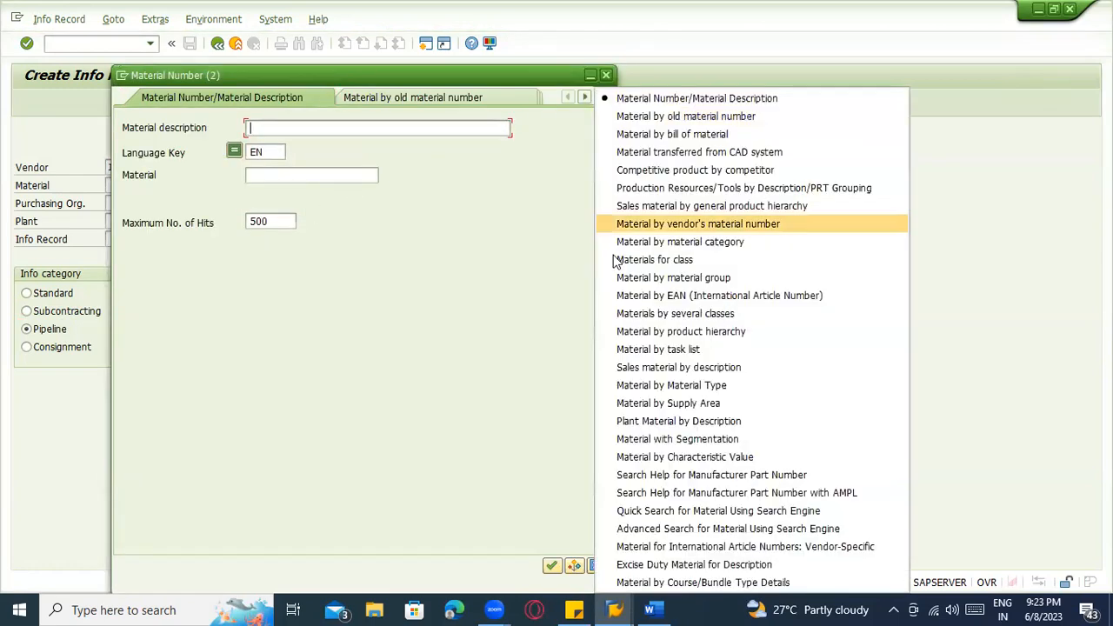
{"action": "left_click", "coordinate": [672, 424]}
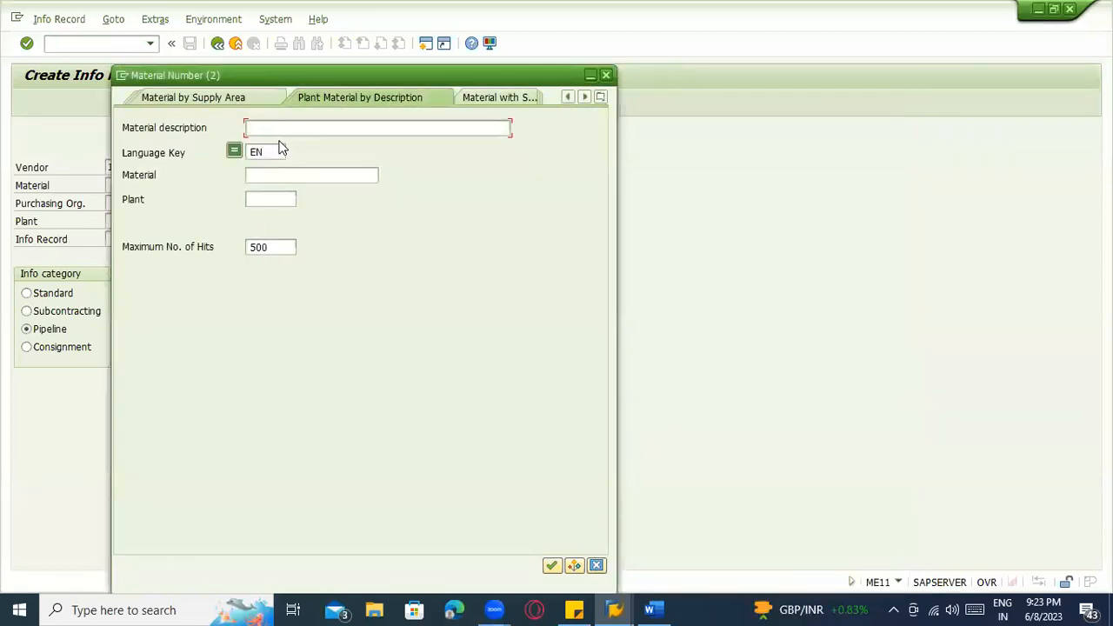
Step: Search for materials with the description *oil* in plant 1100
{"action": "type", "text": "*oil*"}
{"action": "key", "text": "Tab"}
{"action": "key", "text": "Tab"}
{"action": "key", "text": "Tab"}
{"action": "type", "text": "1100"}
{"action": "key", "text": "Return"}
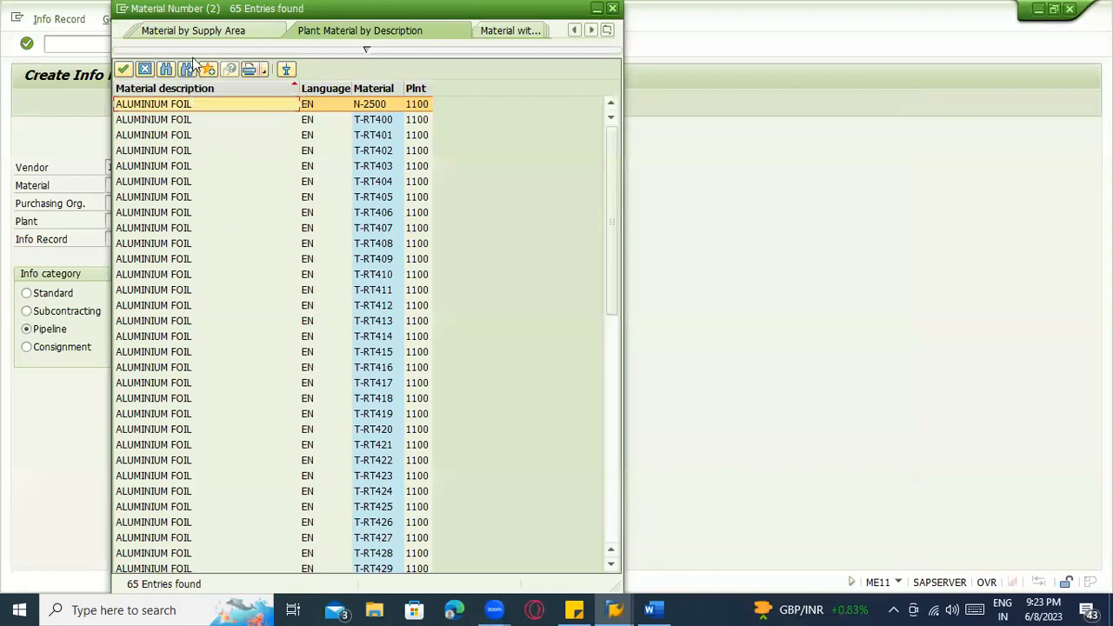
Step: Change the material description search to *gas* for plant 1100 and run it
{"action": "scroll", "coordinate": [322, 157], "scroll_direction": "down", "scroll_amount": 5}
{"action": "left_click", "coordinate": [366, 49]}
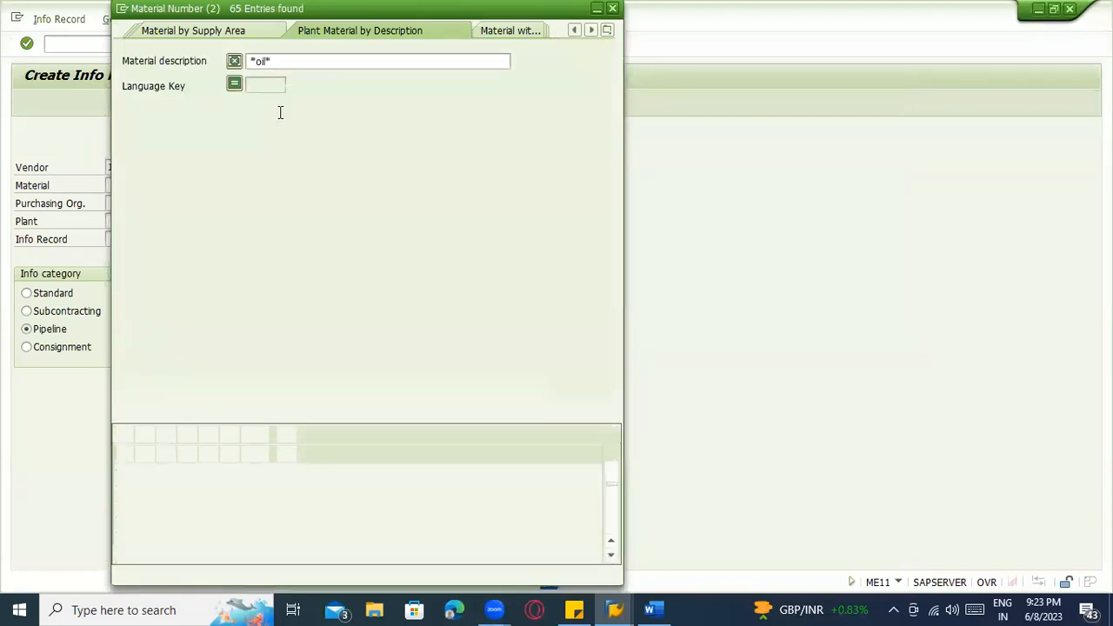
{"action": "left_click", "coordinate": [260, 62]}
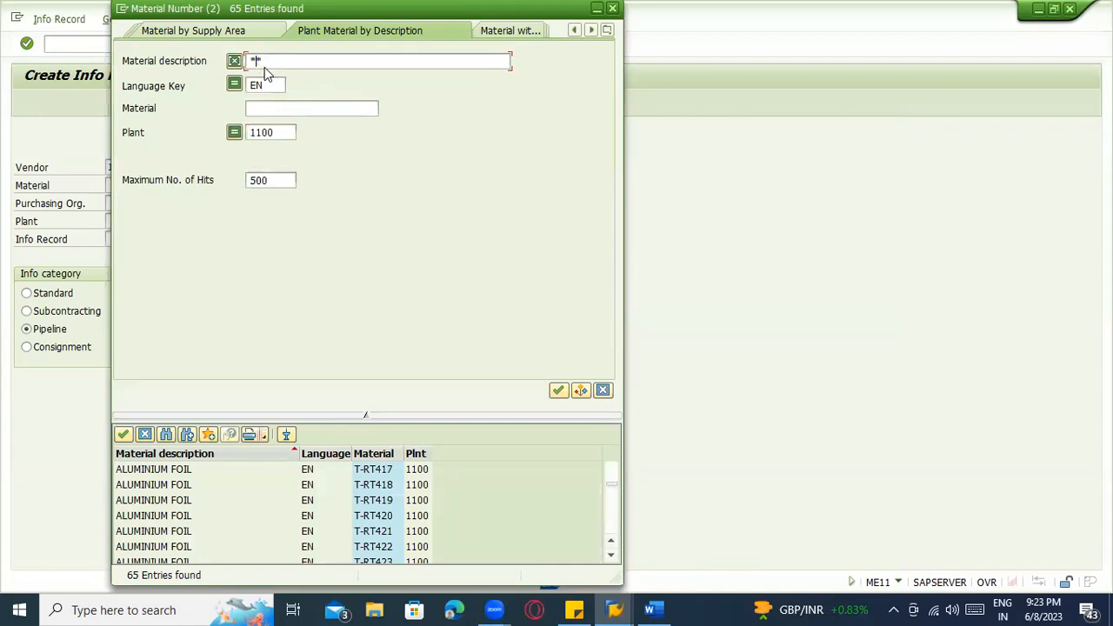
{"action": "type", "text": "gas"}
{"action": "key", "text": "Return"}
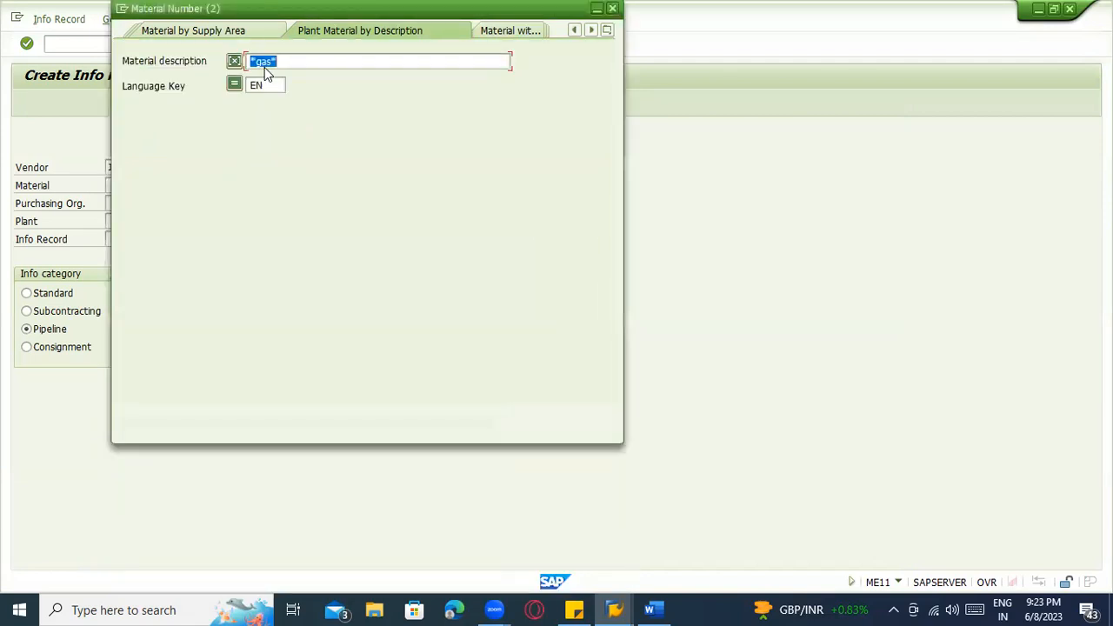
Step: Search for *oil* again, sort the hits by description in descending order, and take material 200-220, SPECIAL OIL OL
{"action": "key", "text": "Left"}
{"action": "key", "text": "BackSpace"}
{"action": "key", "text": "BackSpace"}
{"action": "key", "text": "BackSpace"}
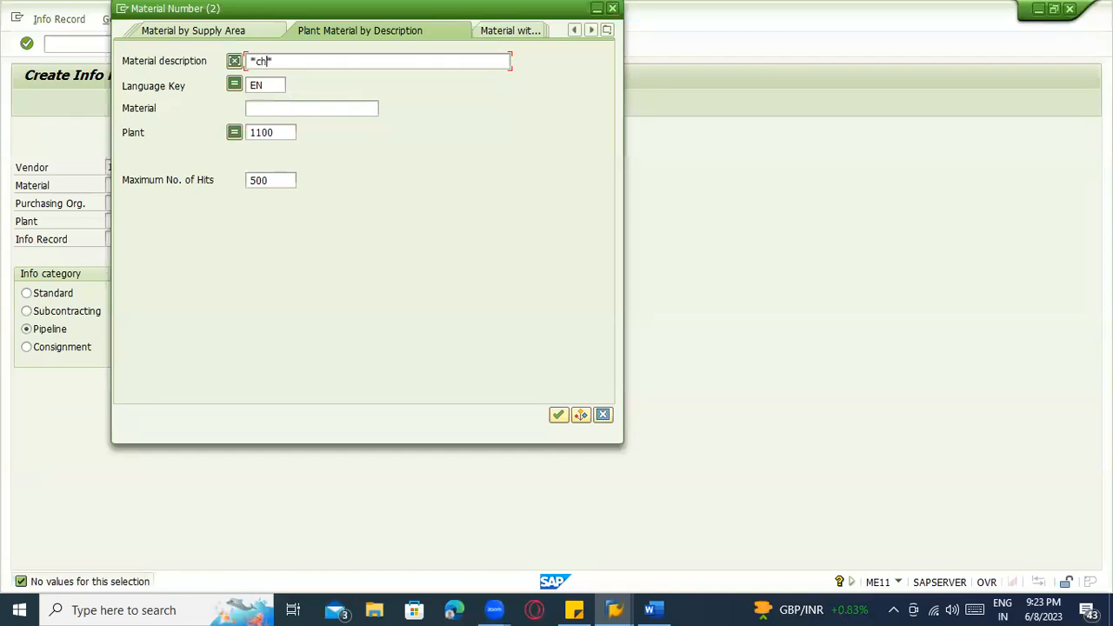
{"action": "type", "text": "oil"}
{"action": "key", "text": "Return"}
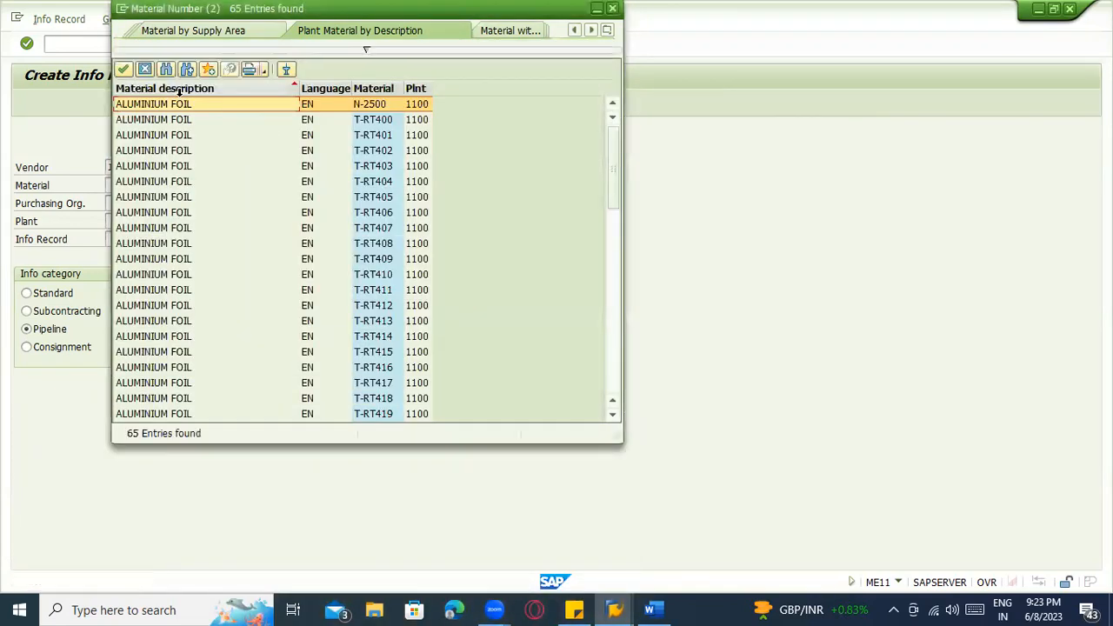
{"action": "double_click", "coordinate": [180, 91]}
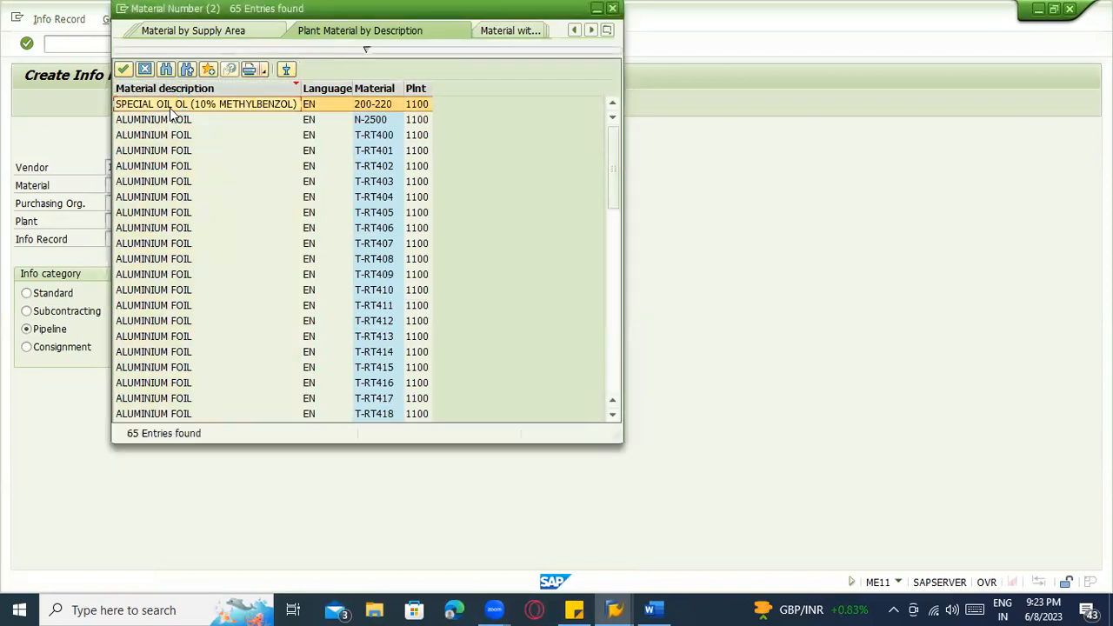
{"action": "double_click", "coordinate": [169, 110]}
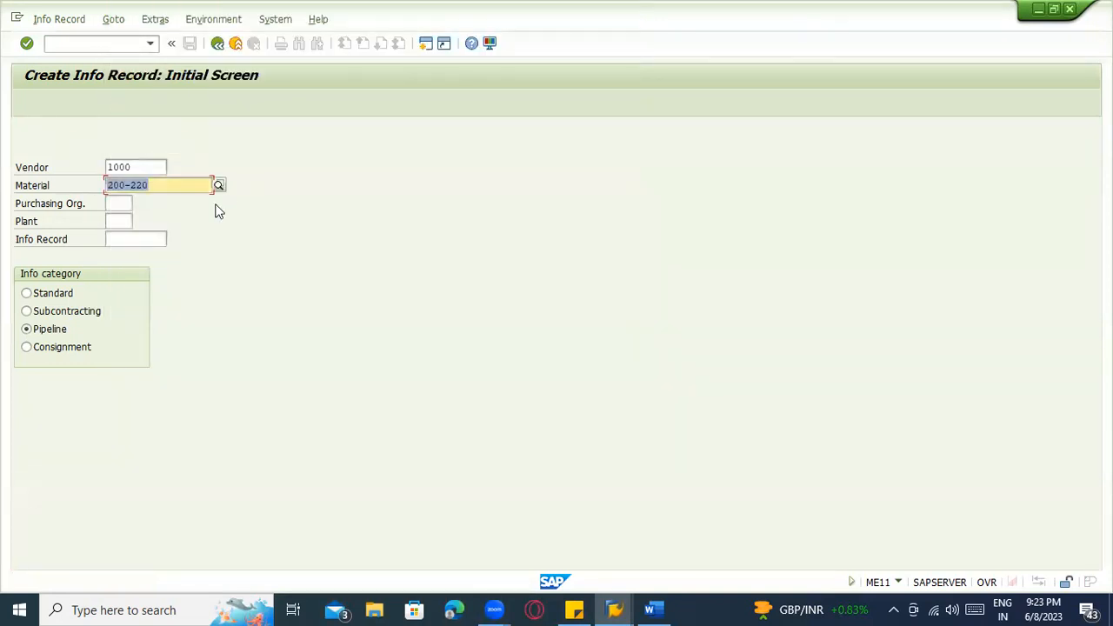
Step: Enter purchasing organization 1000 and plant 1100 for the info record
{"action": "key", "text": "Tab"}
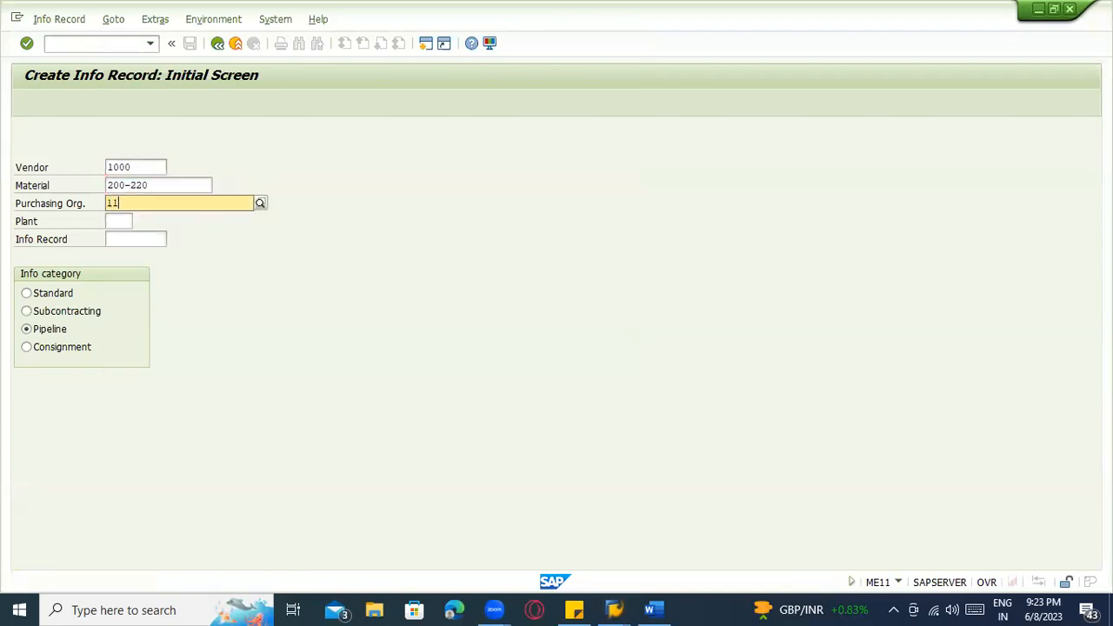
{"action": "type", "text": "100"}
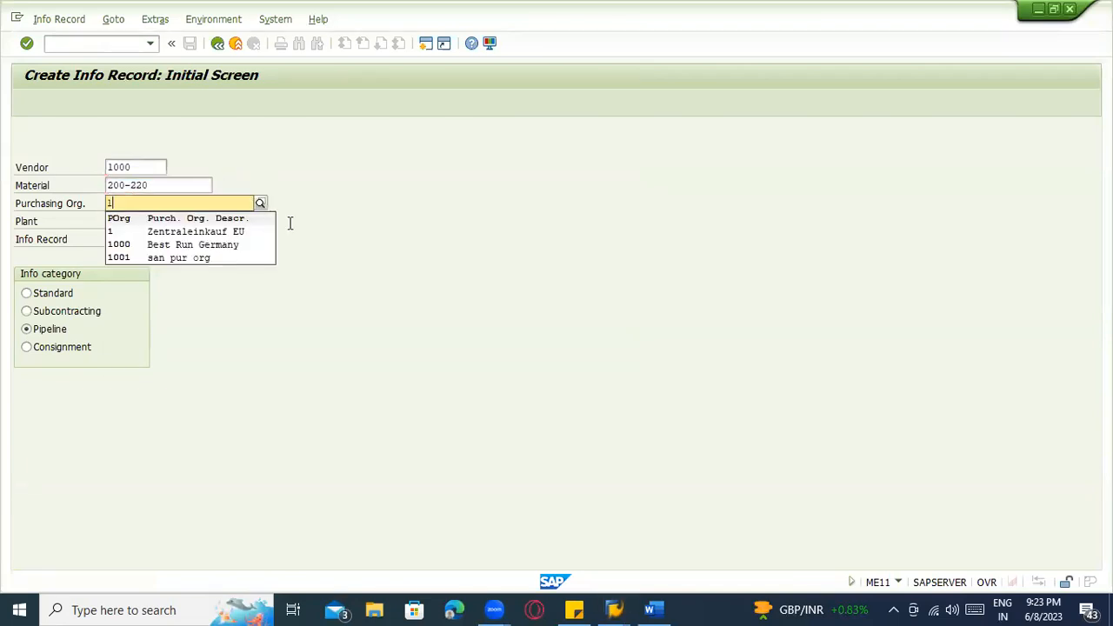
{"action": "type", "text": "0"}
{"action": "key", "text": "Tab"}
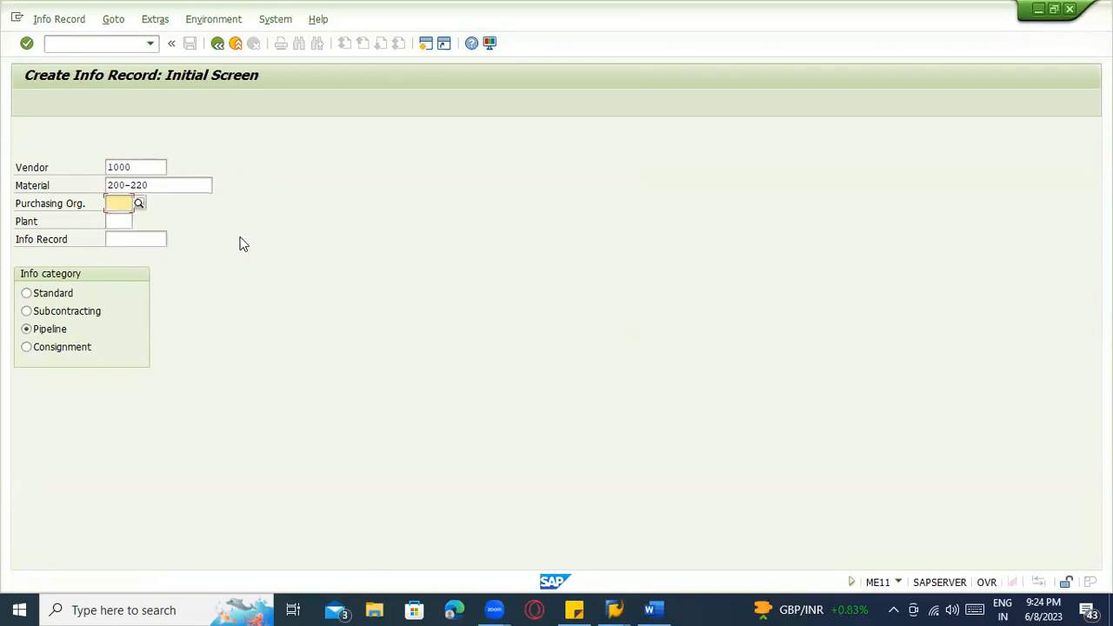
{"action": "type", "text": "1100"}
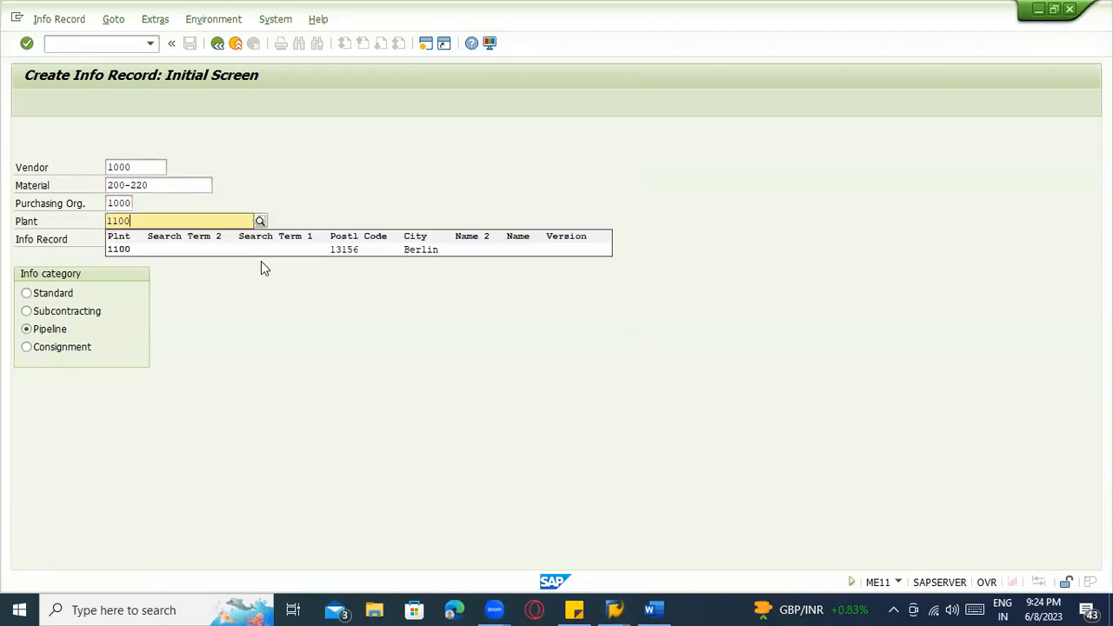
{"action": "left_click", "coordinate": [257, 249]}
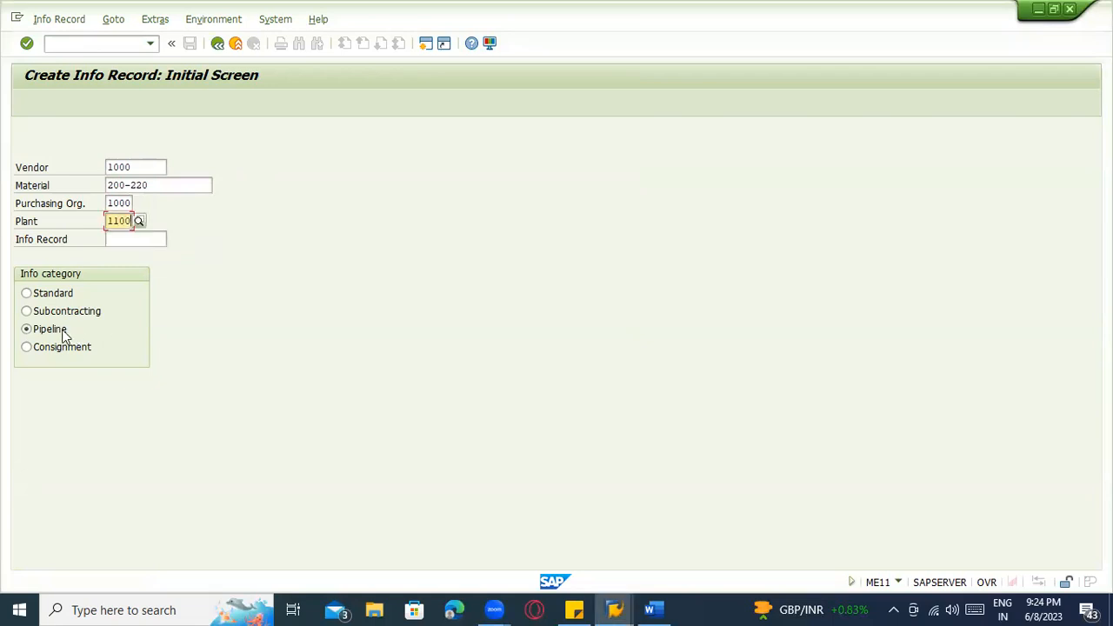
Step: Open the material types overview in a new session with transaction OMS2
{"action": "left_click", "coordinate": [112, 44]}
{"action": "type", "text": "/omm"}
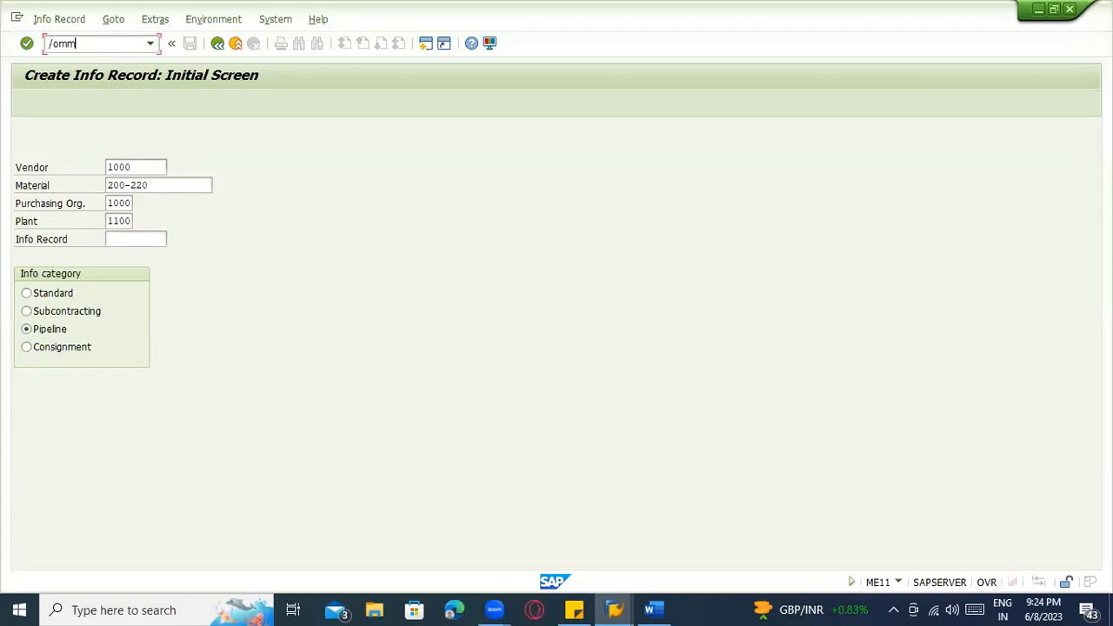
{"action": "key", "text": "BackSpace"}
{"action": "key", "text": "BackSpace"}
{"action": "type", "text": "oms2"}
{"action": "key", "text": "Return"}
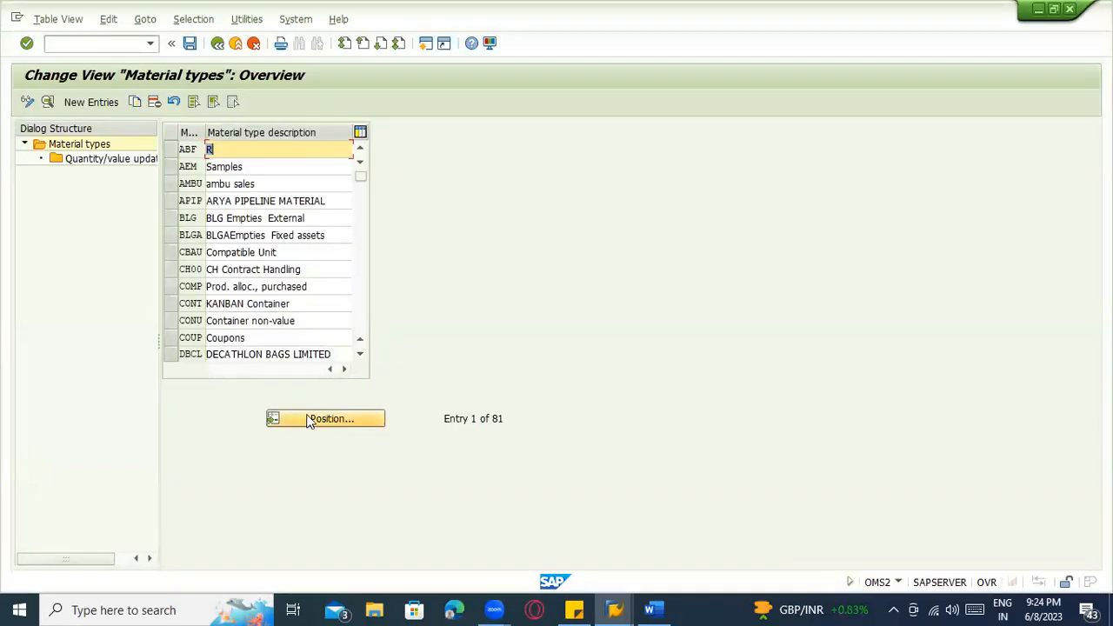
Step: Locate material type PIPE, examine the pipeline settings in its quantity/value updating view, and leave the overview
{"action": "left_click", "coordinate": [376, 423]}
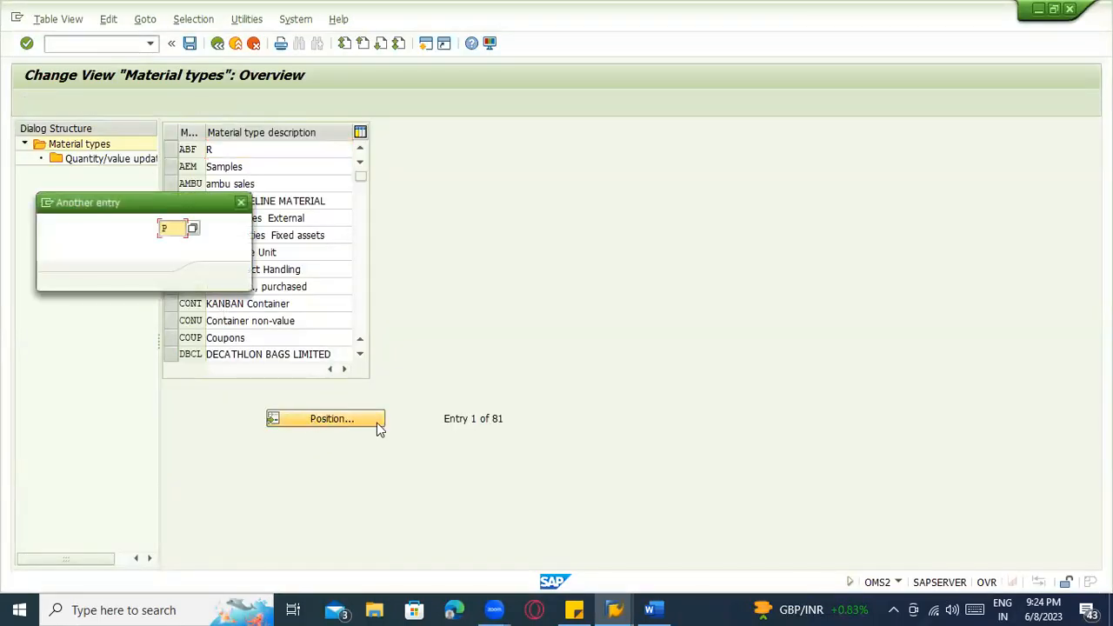
{"action": "type", "text": "PIPE"}
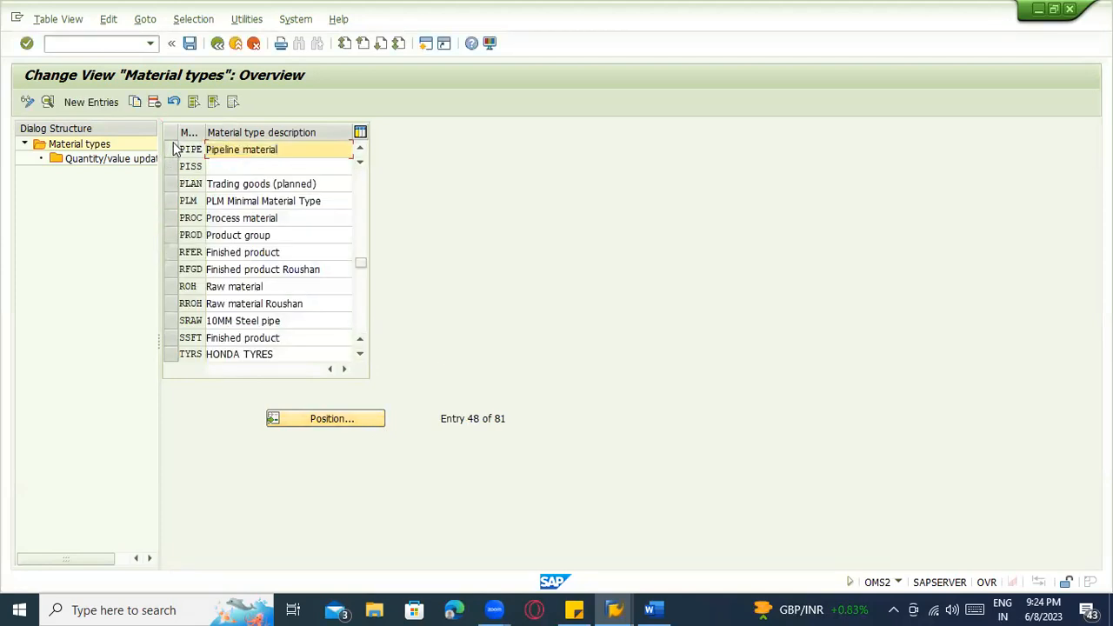
{"action": "double_click", "coordinate": [122, 159]}
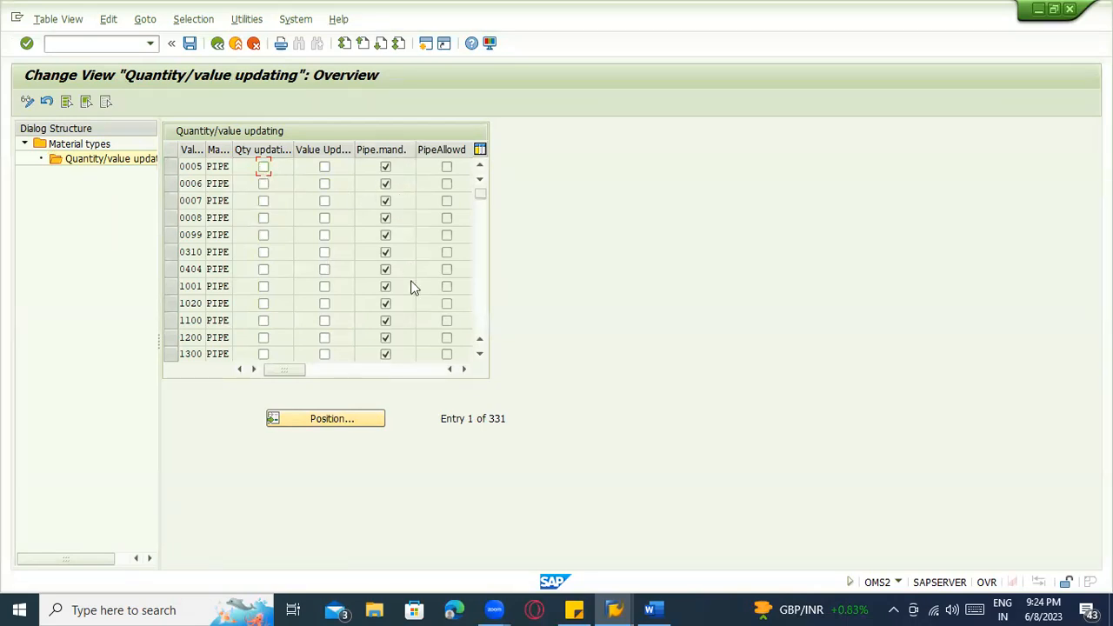
{"action": "left_click", "coordinate": [233, 45]}
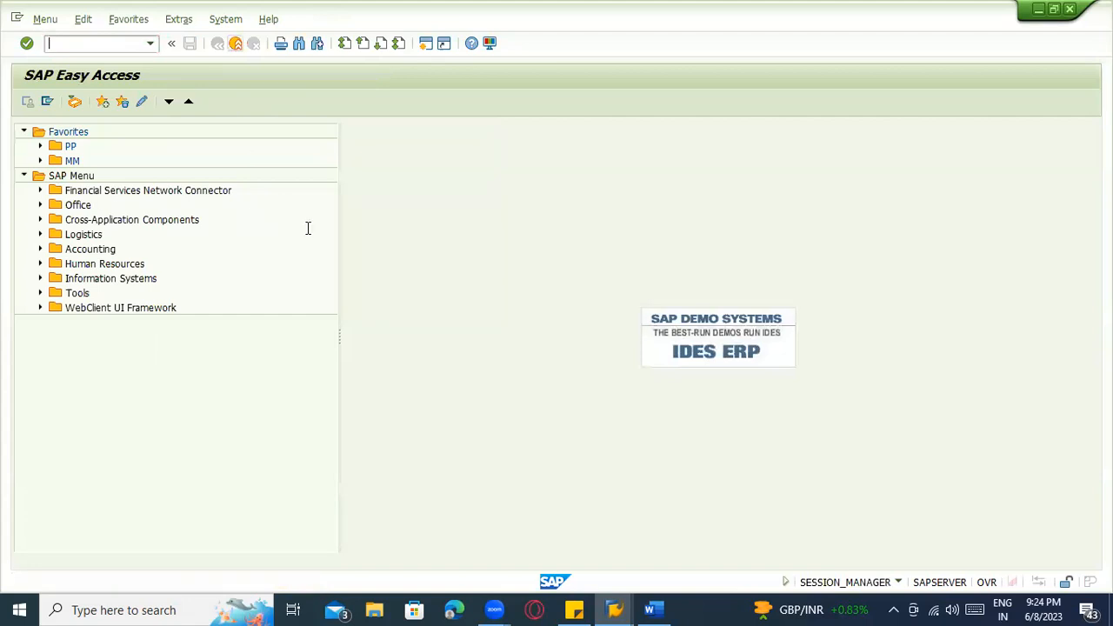
Step: Return to the ME11 session and try to create the pipeline info record with the entered data
{"action": "key", "text": "alt+Tab"}
{"action": "left_click", "coordinate": [118, 227]}
{"action": "key", "text": "Return"}
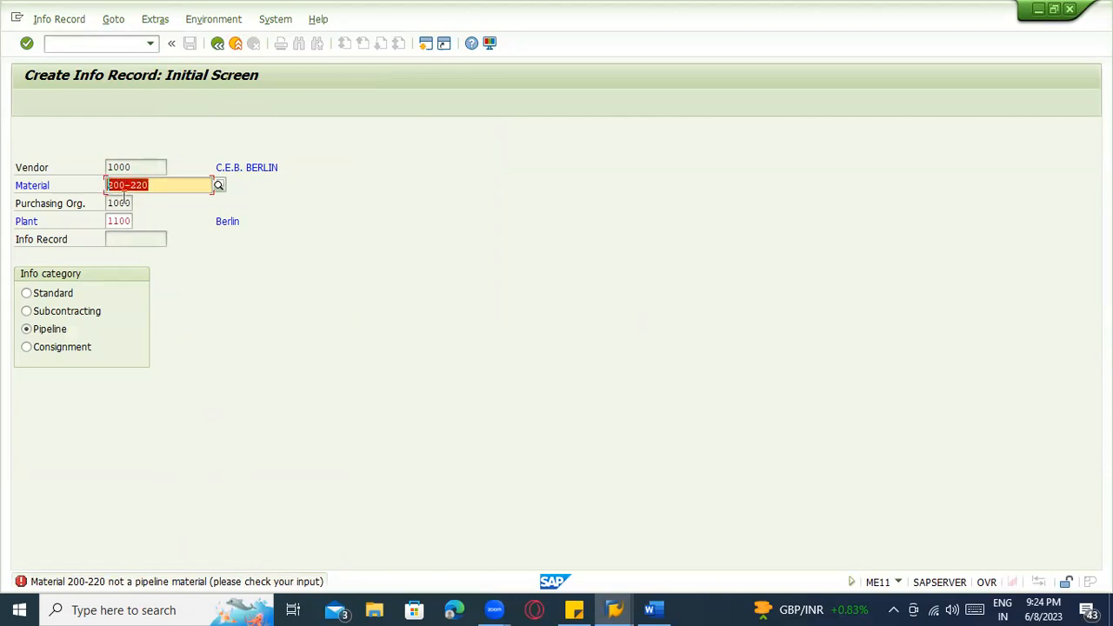
Step: Open transaction MM01 and start a new material with industry sector Chemical Industry and material type PIPE Pipeline material
{"action": "left_click", "coordinate": [88, 44]}
{"action": "type", "text": "/nmm01"}
{"action": "key", "text": "Return"}
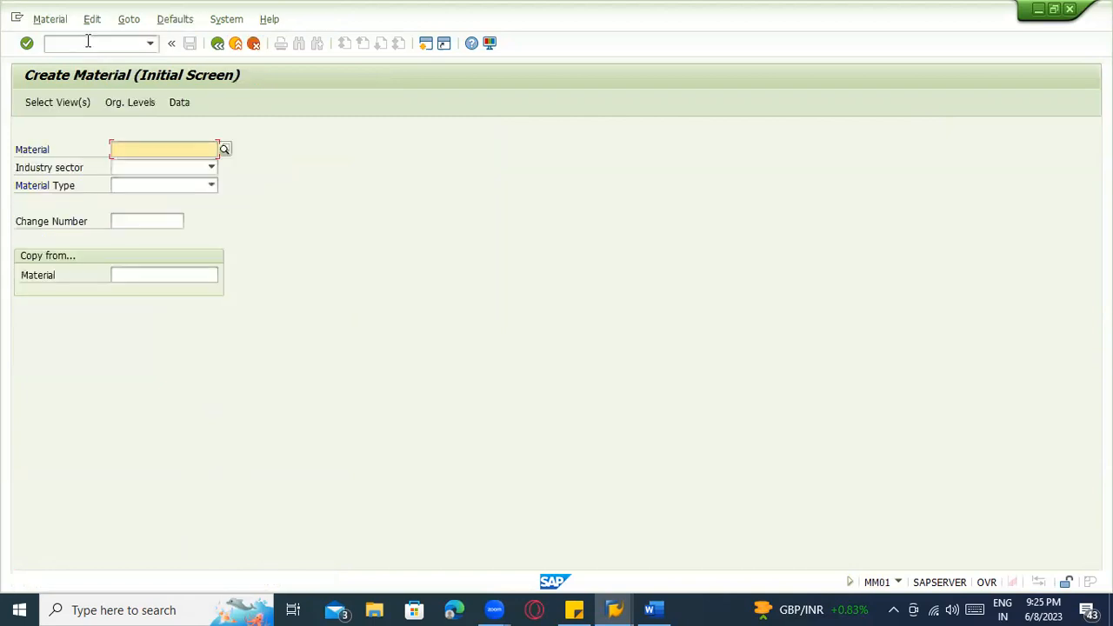
{"action": "key", "text": "Tab"}
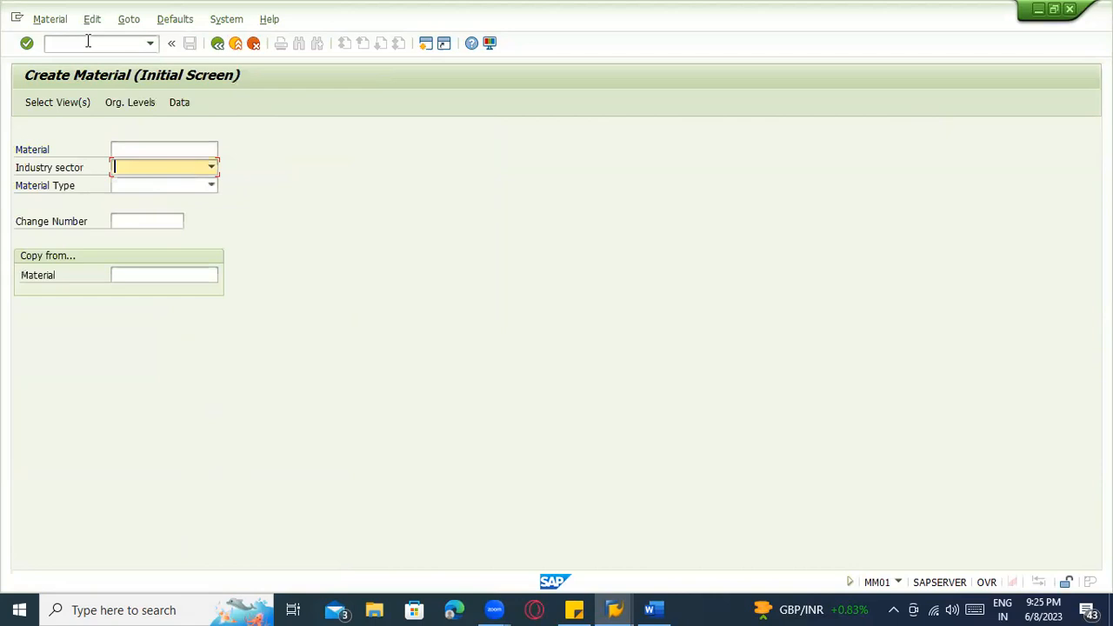
{"action": "type", "text": "cal Industry"}
{"action": "key", "text": "Tab"}
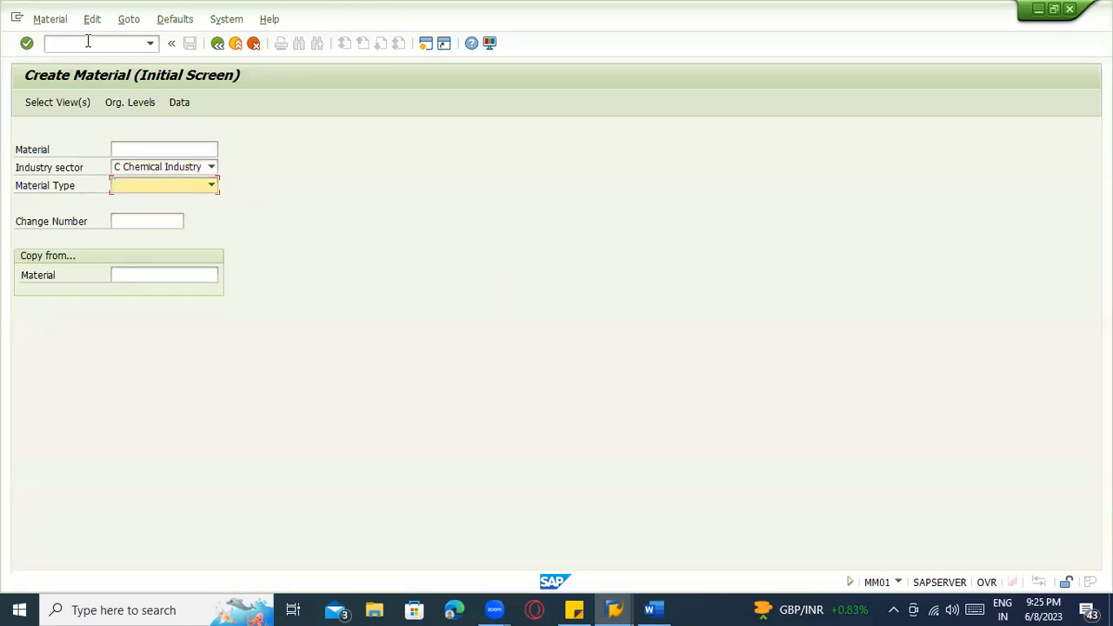
{"action": "type", "text": "pi"}
{"action": "key", "text": "Return"}
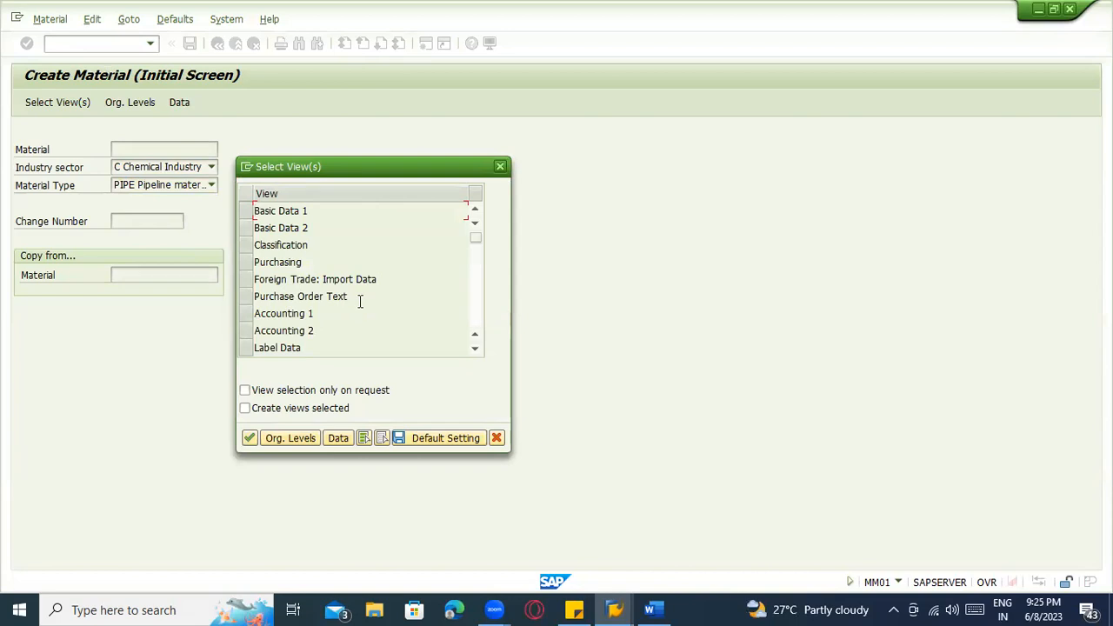
Step: Select the Basic Data 1, Purchasing, Accounting 1 and Accounting 2 views for the new material
{"action": "left_click", "coordinate": [246, 313]}
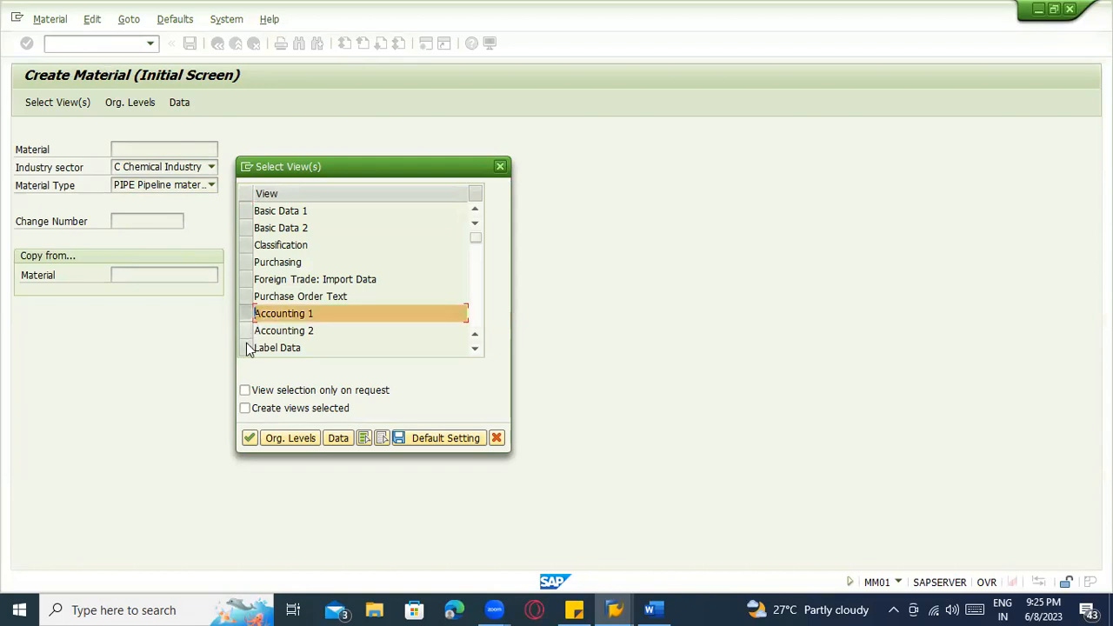
{"action": "left_click", "coordinate": [245, 330]}
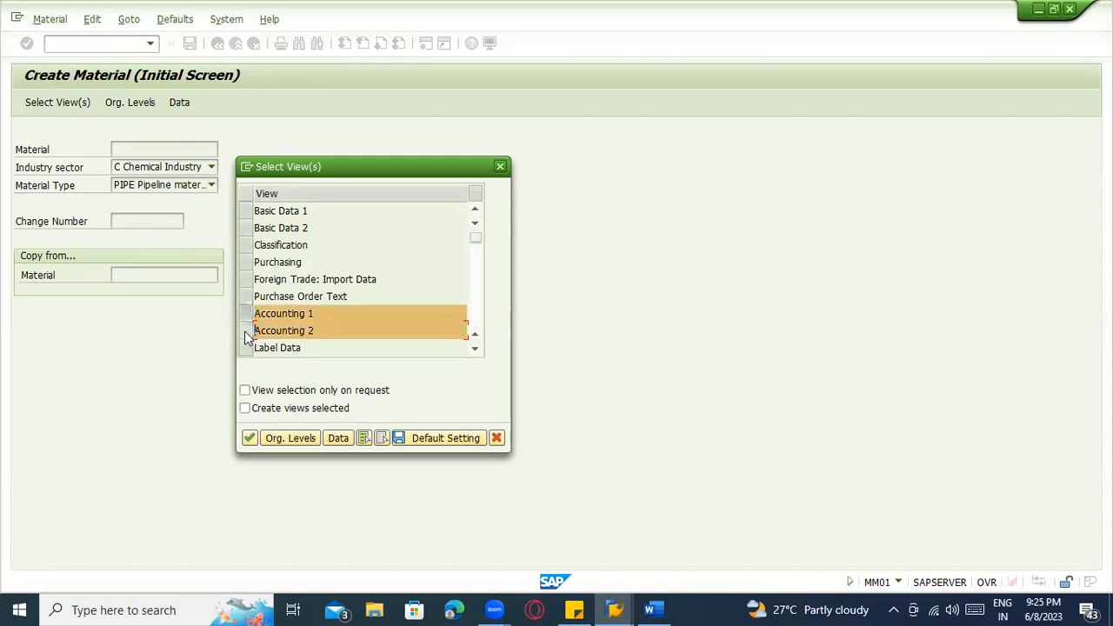
{"action": "left_click", "coordinate": [247, 262]}
{"action": "left_click", "coordinate": [246, 211]}
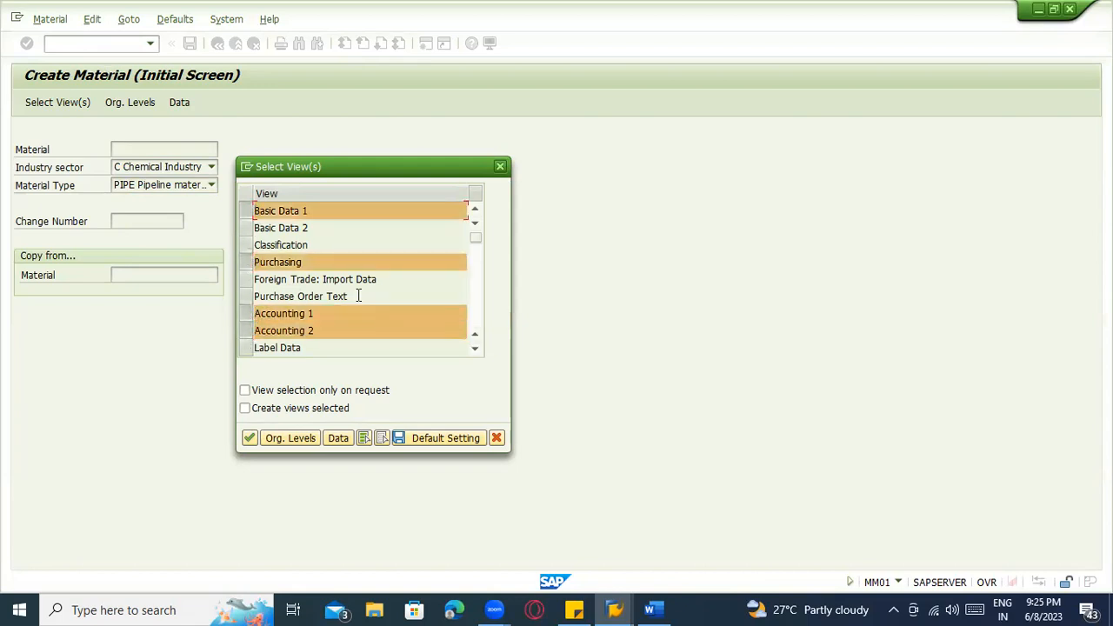
{"action": "key", "text": "Return"}
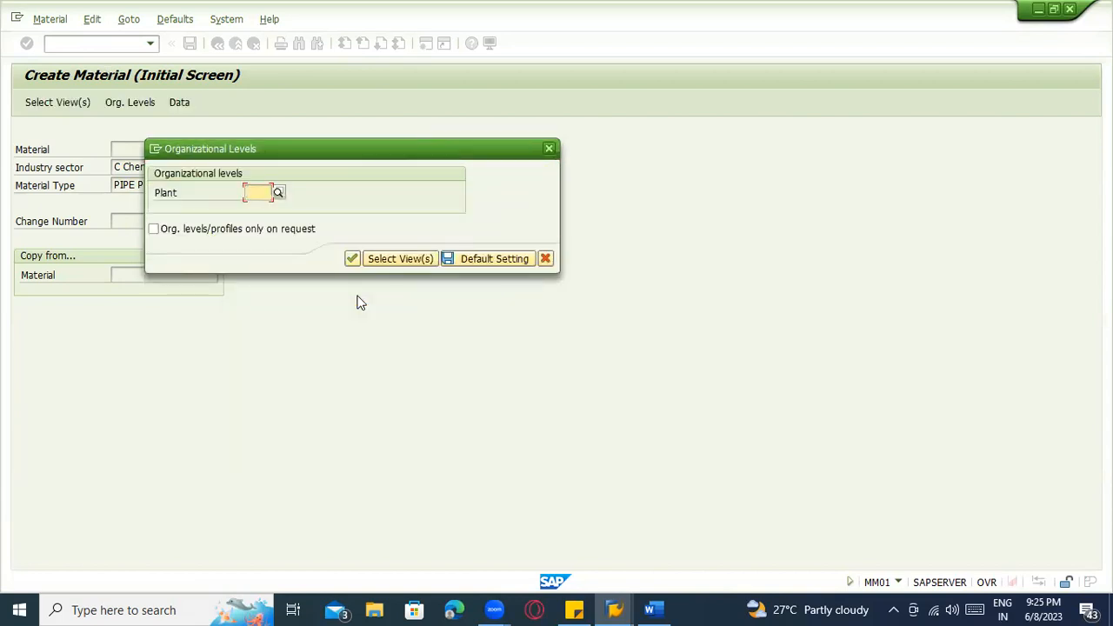
Step: Set the organizational level to plant 1100 and continue to the material's basic data
{"action": "type", "text": "110"}
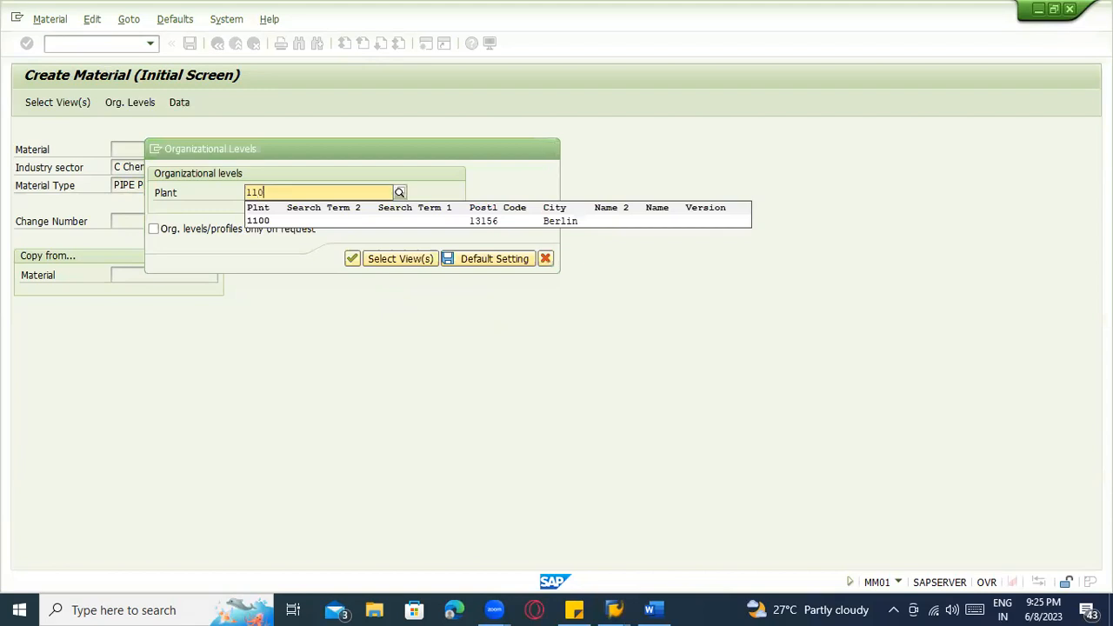
{"action": "type", "text": "0"}
{"action": "left_click", "coordinate": [256, 223]}
{"action": "left_click", "coordinate": [351, 258]}
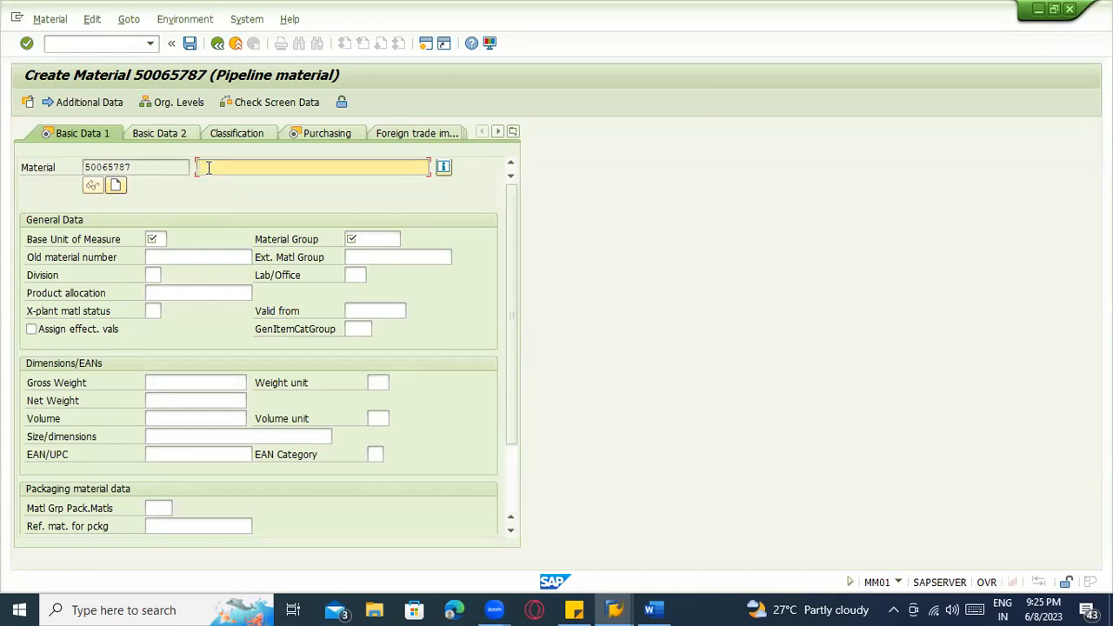
Step: Enter OIL as the material description and L as the base unit of measure
{"action": "key", "text": "Tab"}
{"action": "key", "text": "Tab"}
{"action": "left_click", "coordinate": [157, 238]}
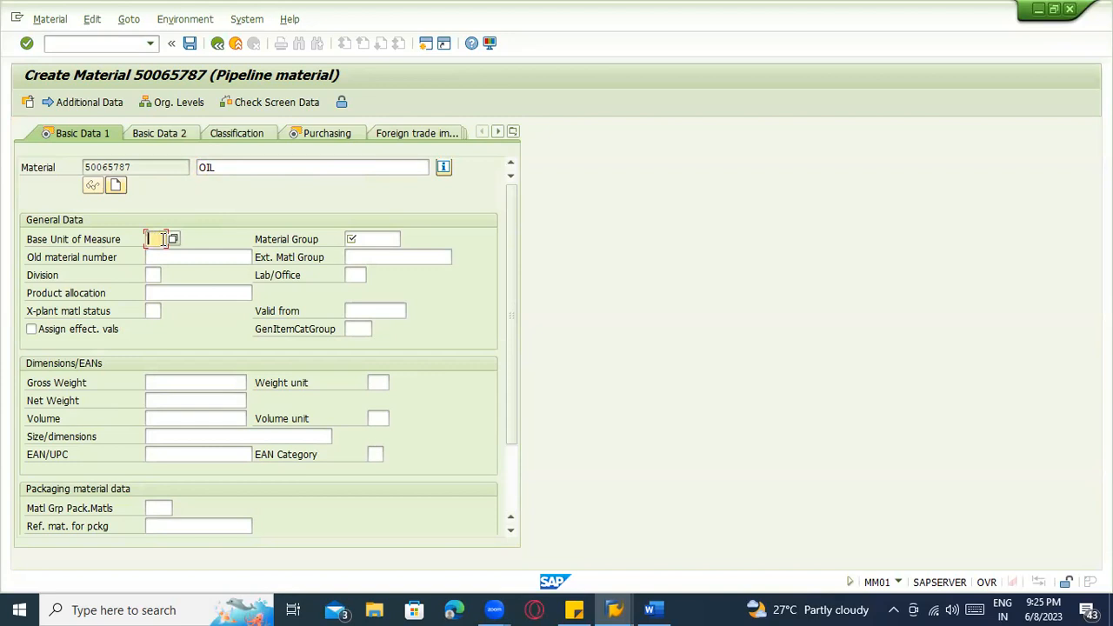
{"action": "key", "text": "Tab"}
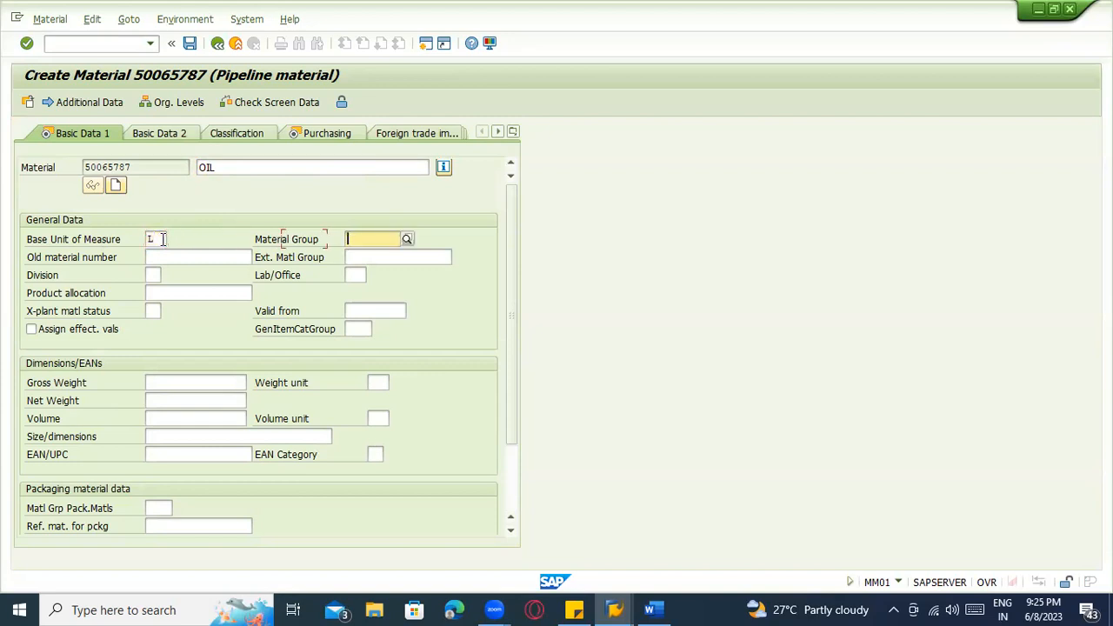
Step: Look up the available material groups and assign 01002 (Oils) to the new material
{"action": "left_click", "coordinate": [408, 242]}
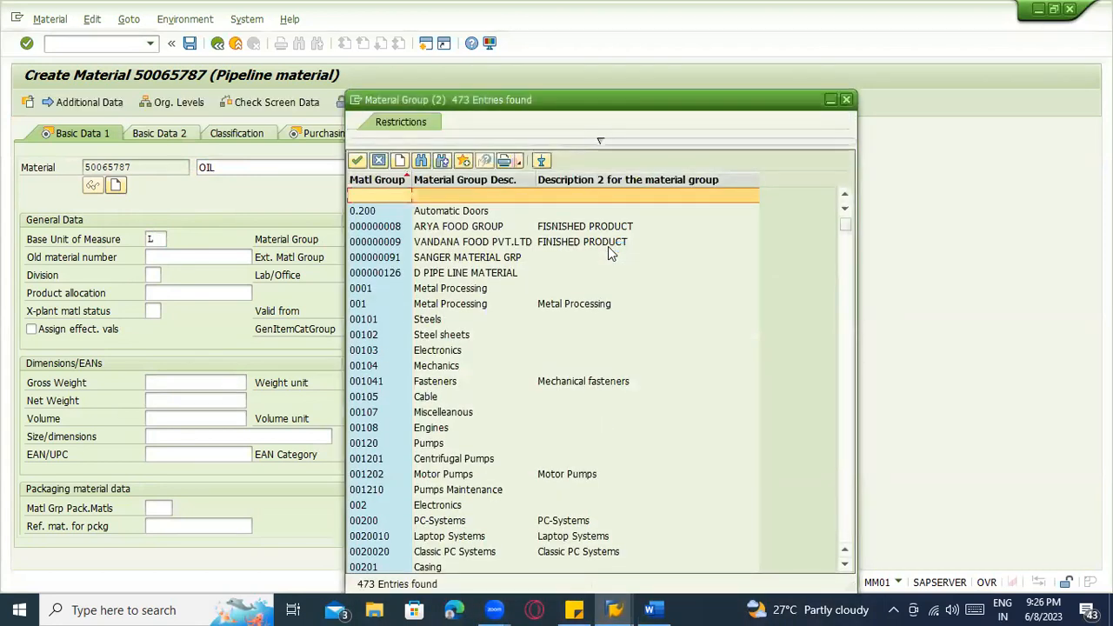
{"action": "left_click", "coordinate": [513, 277]}
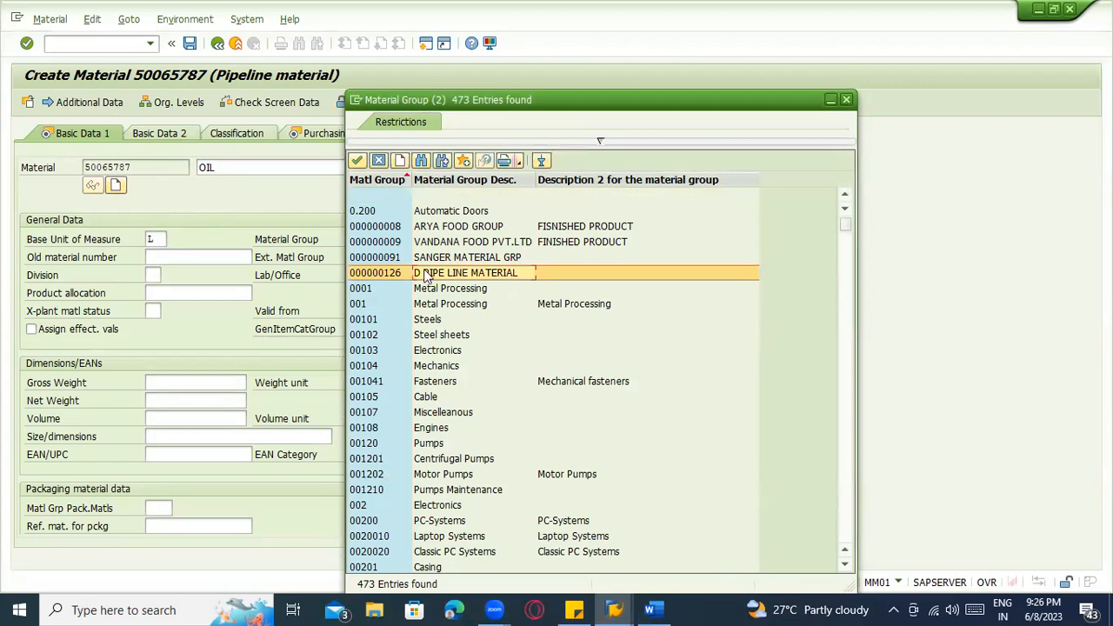
{"action": "scroll", "coordinate": [472, 327], "scroll_direction": "down", "scroll_amount": 2}
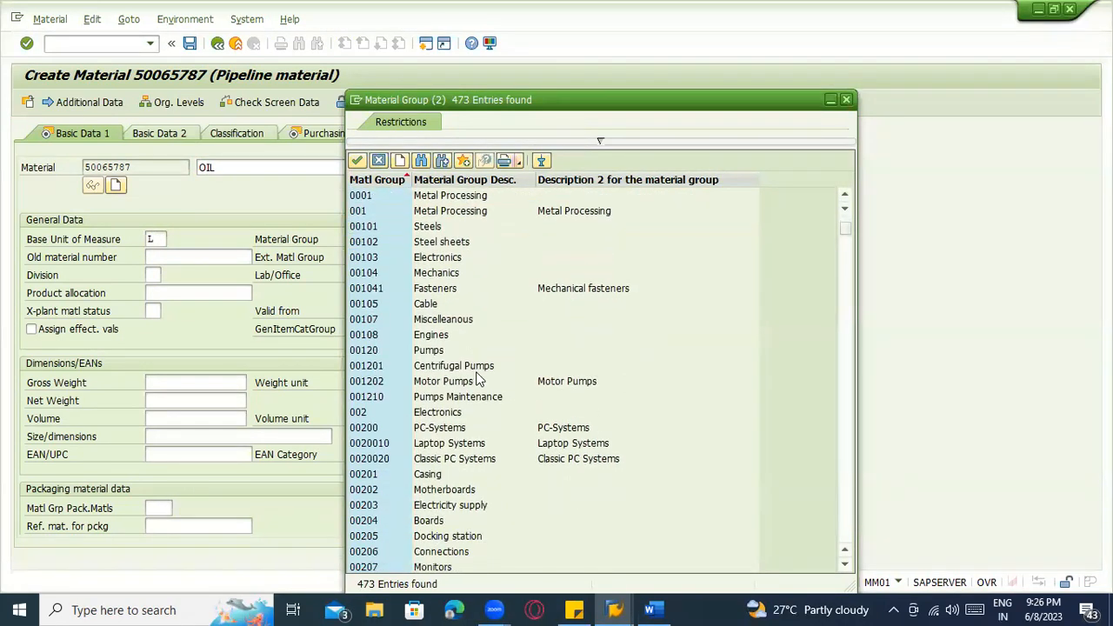
{"action": "scroll", "coordinate": [501, 348], "scroll_direction": "down", "scroll_amount": 3}
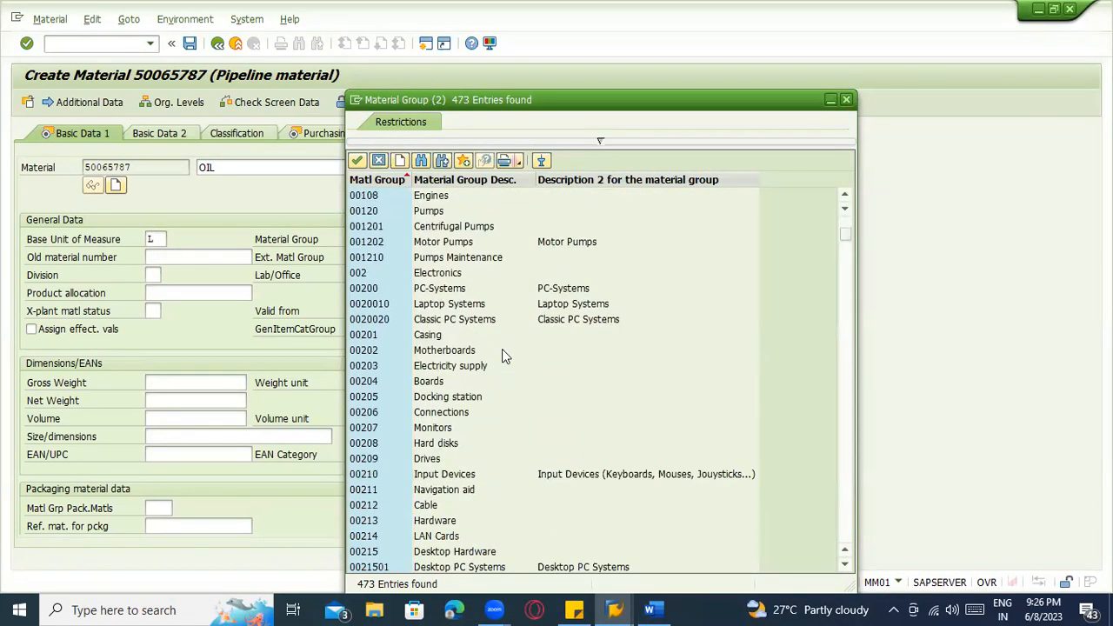
{"action": "scroll", "coordinate": [495, 367], "scroll_direction": "down", "scroll_amount": 5}
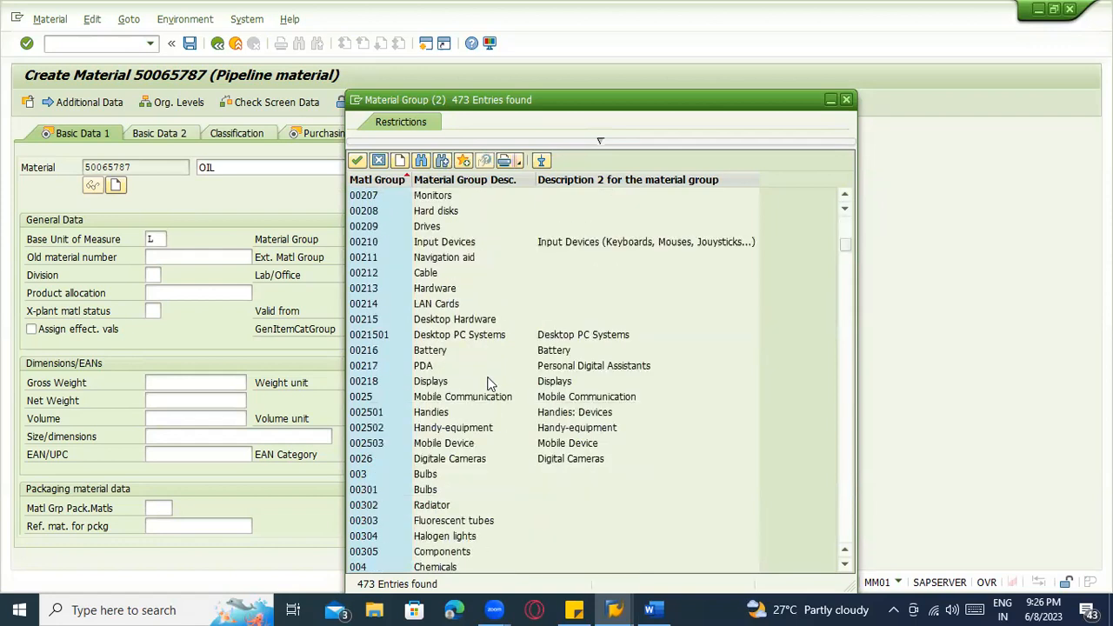
{"action": "scroll", "coordinate": [489, 384], "scroll_direction": "down", "scroll_amount": 1}
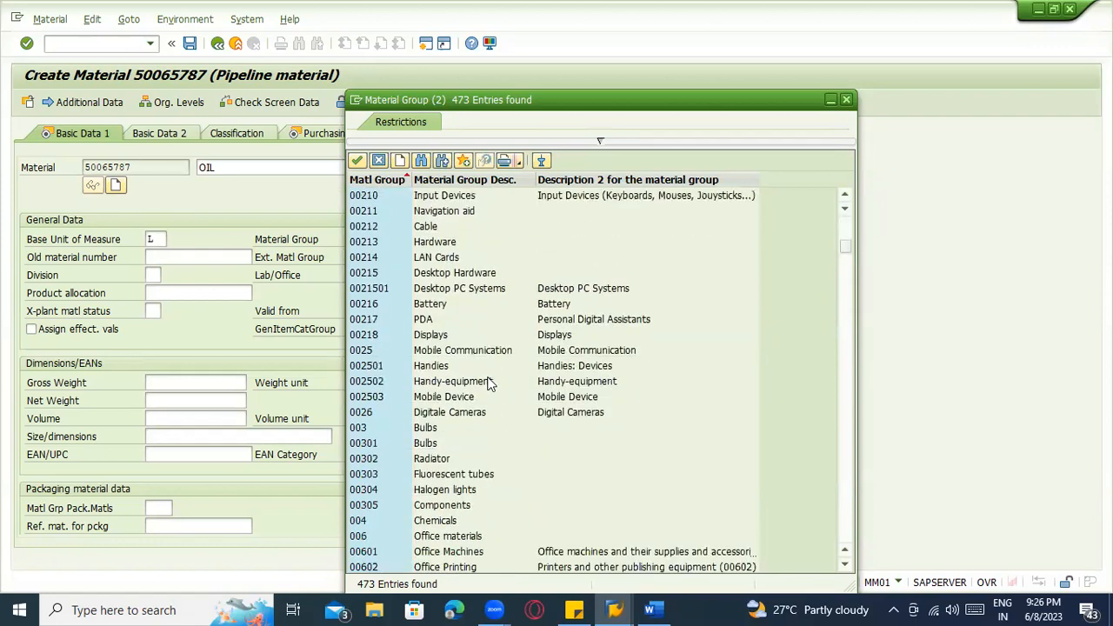
{"action": "scroll", "coordinate": [490, 384], "scroll_direction": "down", "scroll_amount": 1}
{"action": "scroll", "coordinate": [489, 384], "scroll_direction": "down", "scroll_amount": 6}
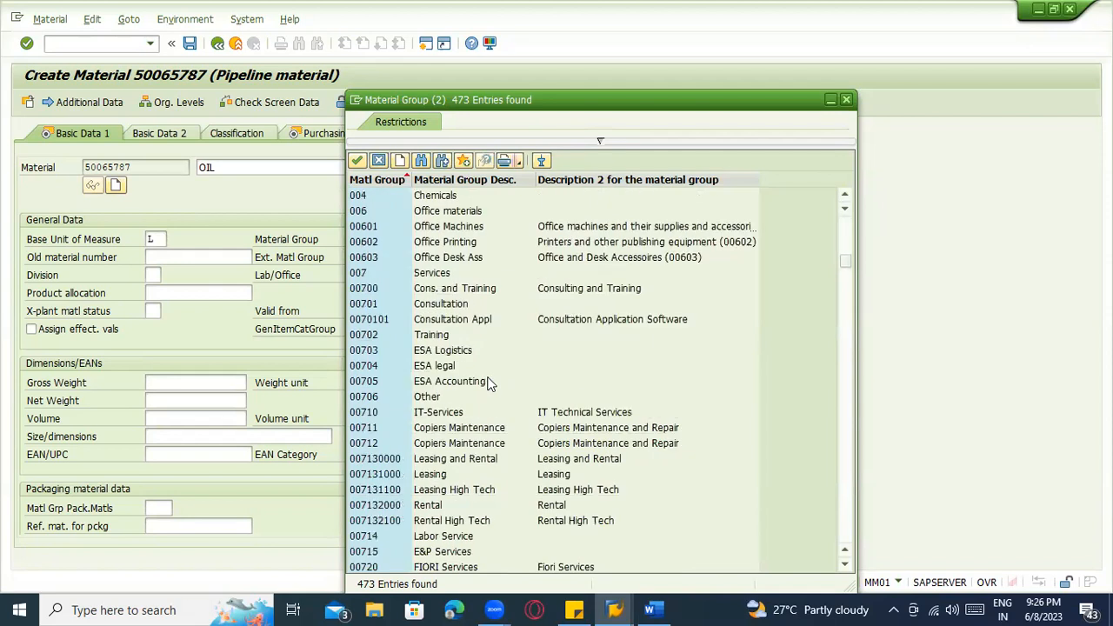
{"action": "scroll", "coordinate": [489, 383], "scroll_direction": "down", "scroll_amount": 3}
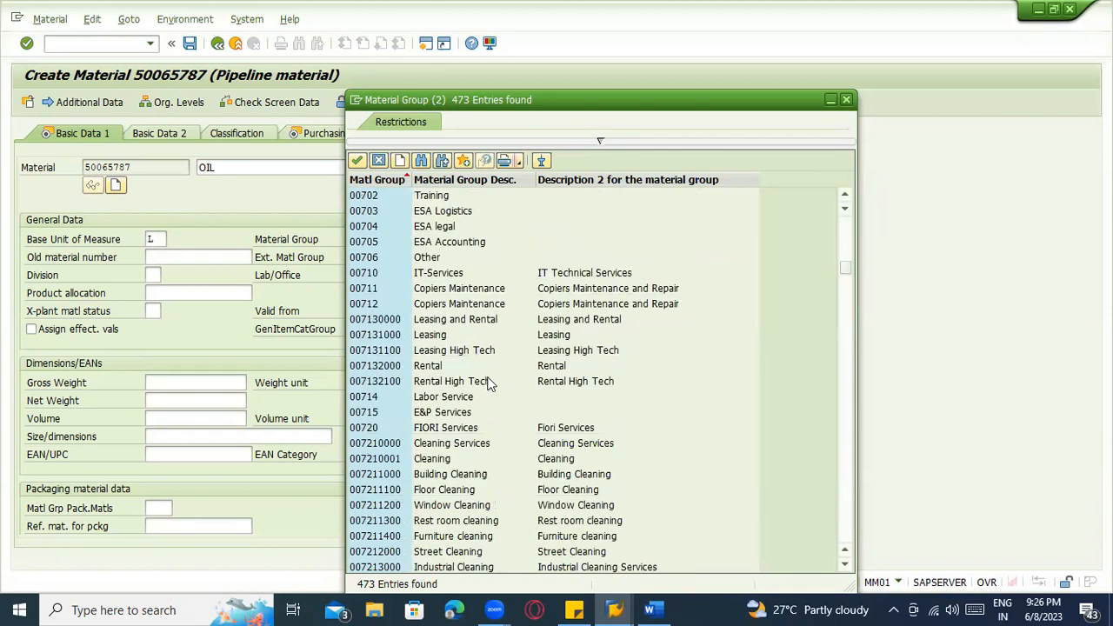
{"action": "scroll", "coordinate": [490, 384], "scroll_direction": "down", "scroll_amount": 1}
{"action": "scroll", "coordinate": [490, 384], "scroll_direction": "down", "scroll_amount": 4}
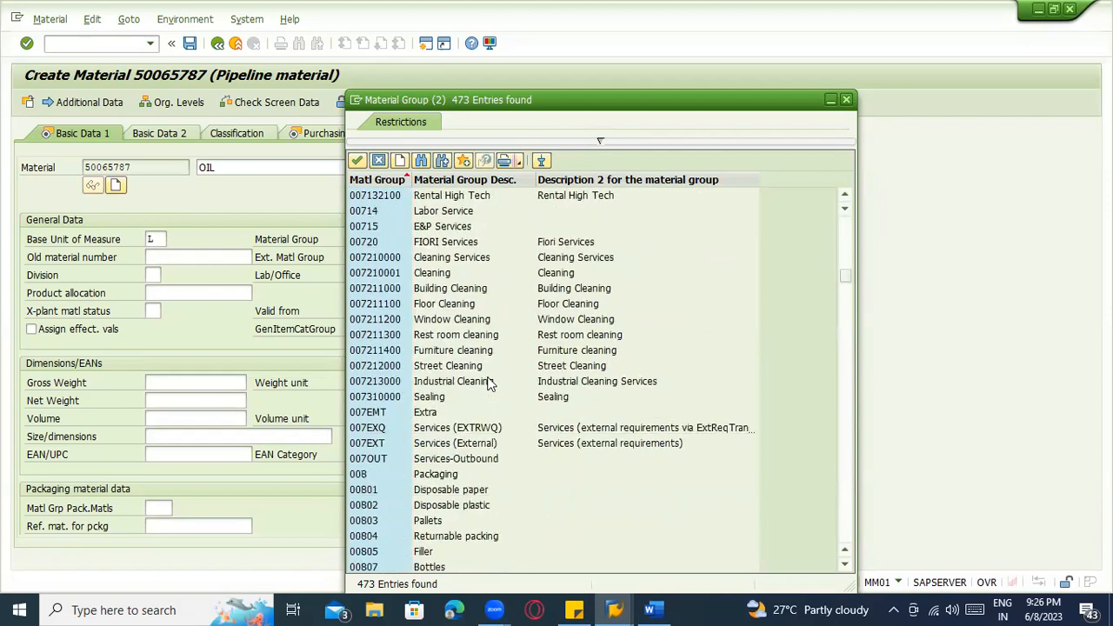
{"action": "scroll", "coordinate": [489, 383], "scroll_direction": "down", "scroll_amount": 4}
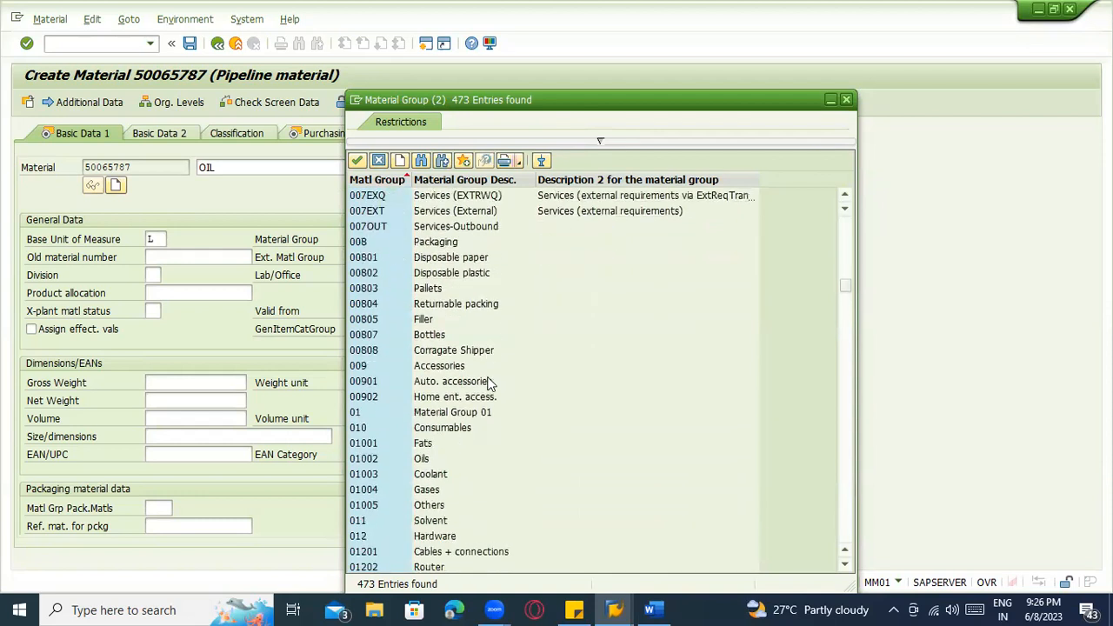
{"action": "double_click", "coordinate": [427, 459]}
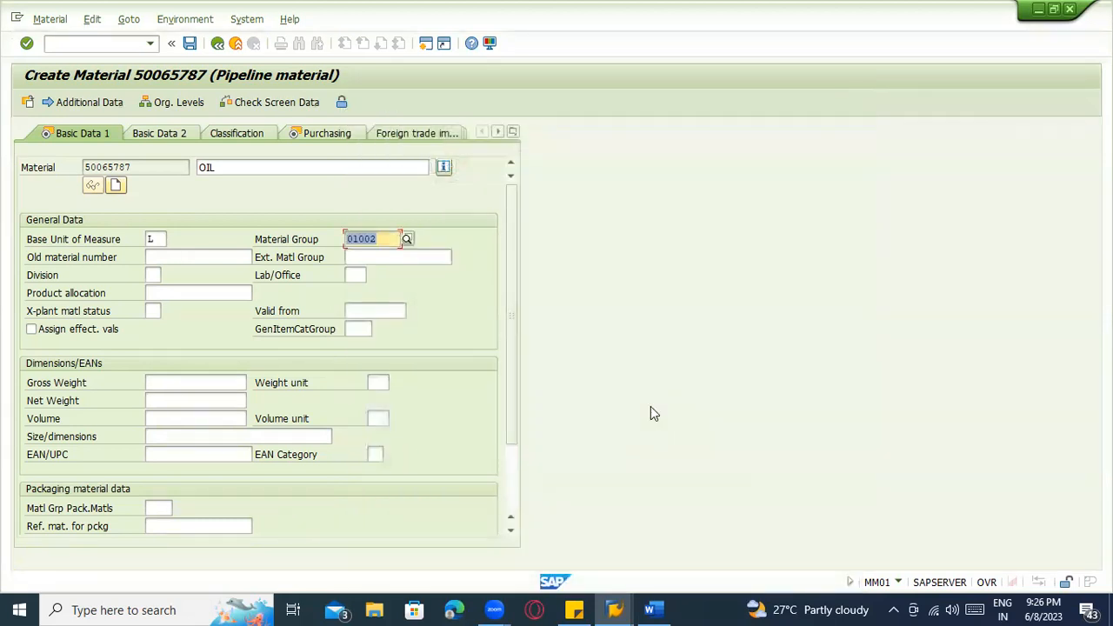
{"action": "left_click", "coordinate": [377, 238]}
Step: Continue from the basic data through the Purchasing view to Accounting 1, leaving the order unit blank
{"action": "key", "text": "Return"}
{"action": "key", "text": "Return"}
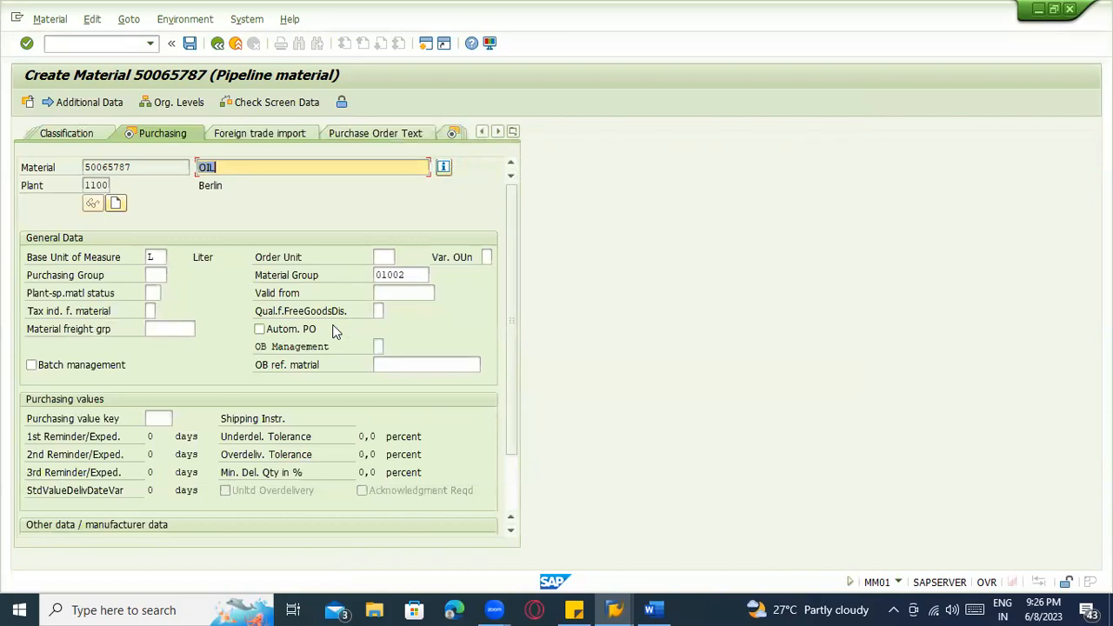
{"action": "left_click", "coordinate": [383, 256]}
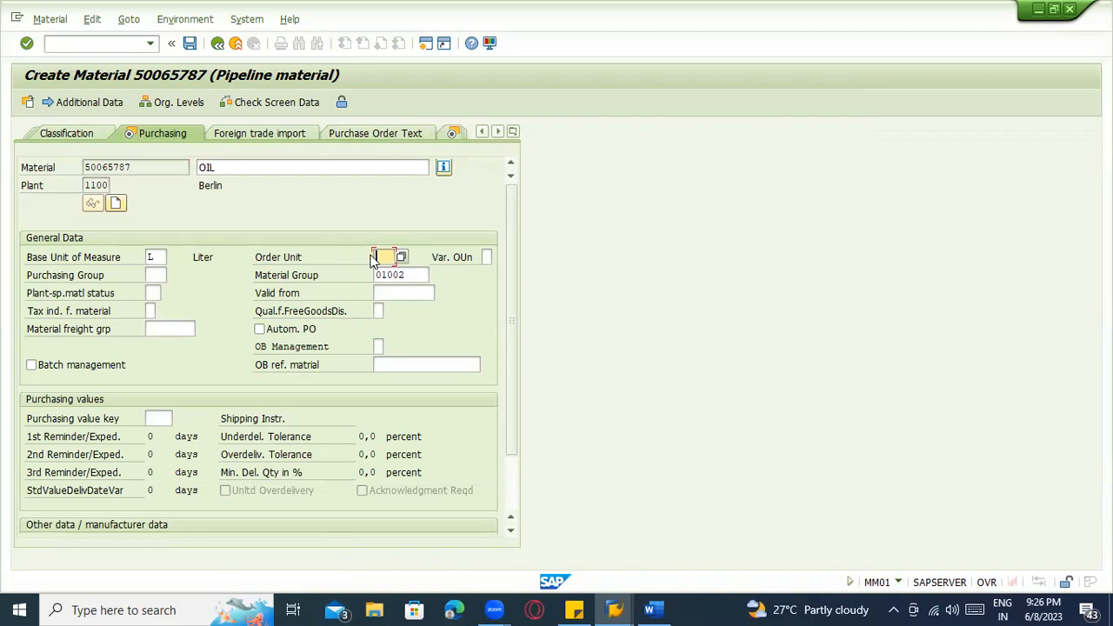
{"action": "key", "text": "Return"}
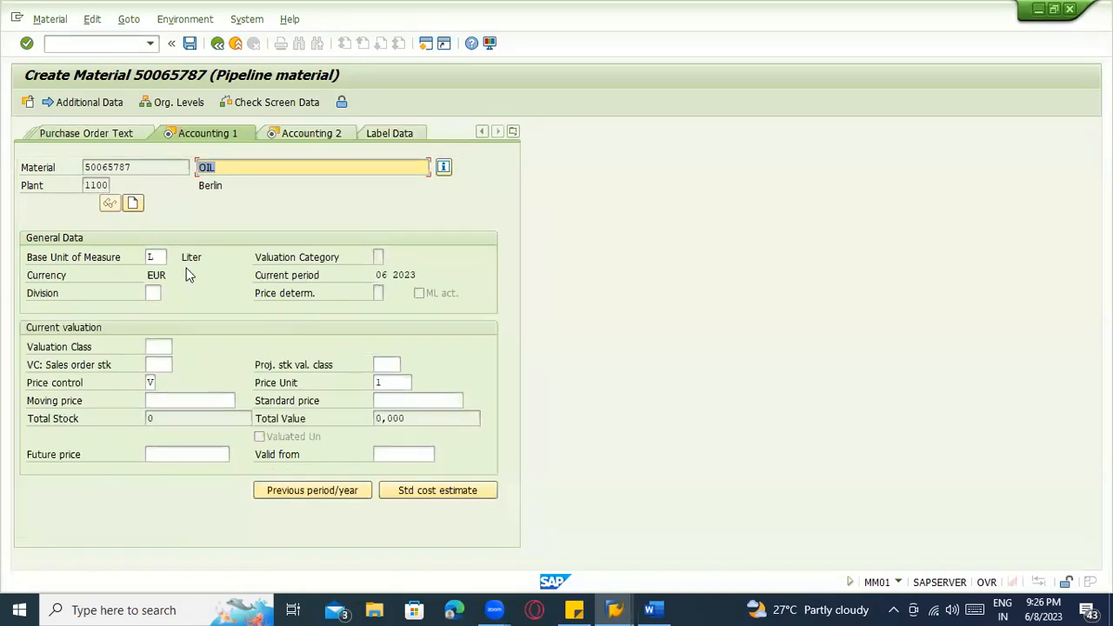
Step: Set the valuation class to 3000 (Raw materials 1) and save the pipeline material
{"action": "left_click", "coordinate": [163, 347]}
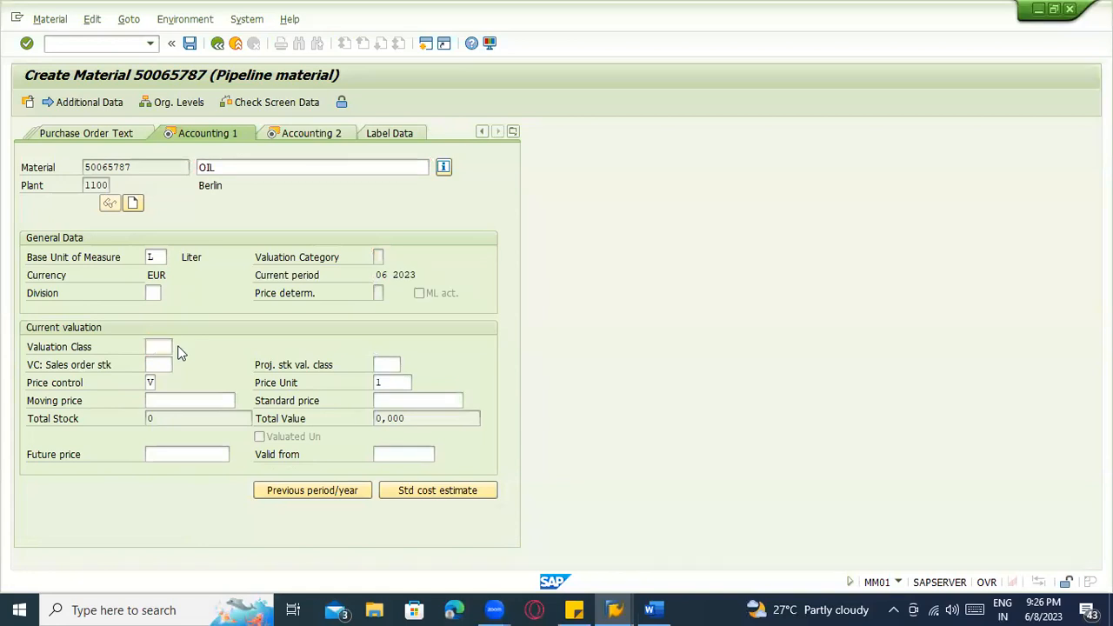
{"action": "key", "text": "F4"}
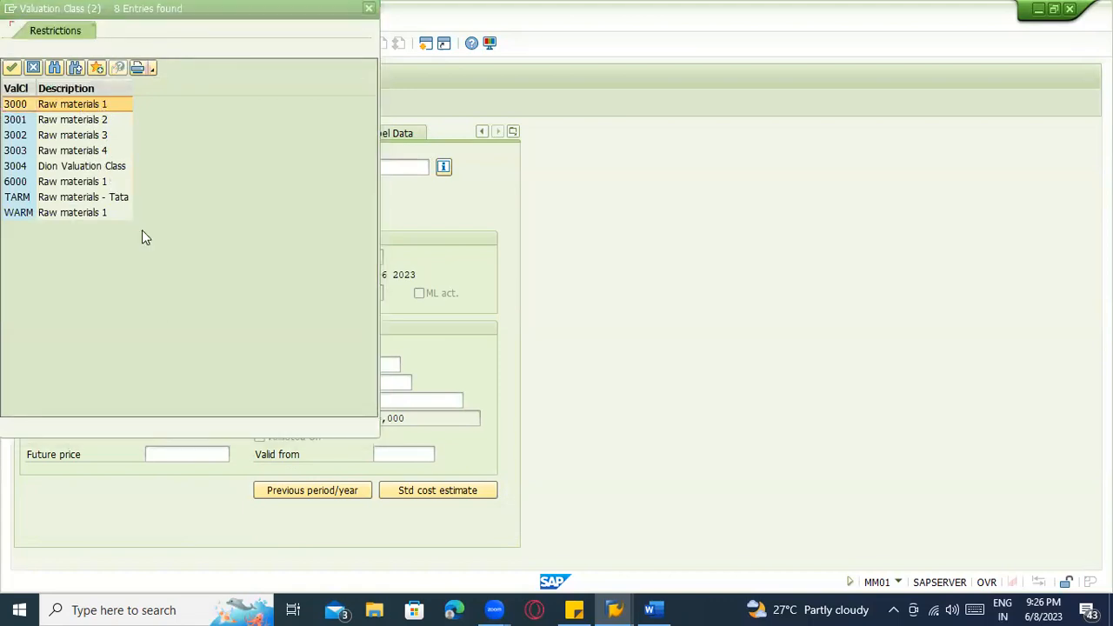
{"action": "double_click", "coordinate": [38, 101]}
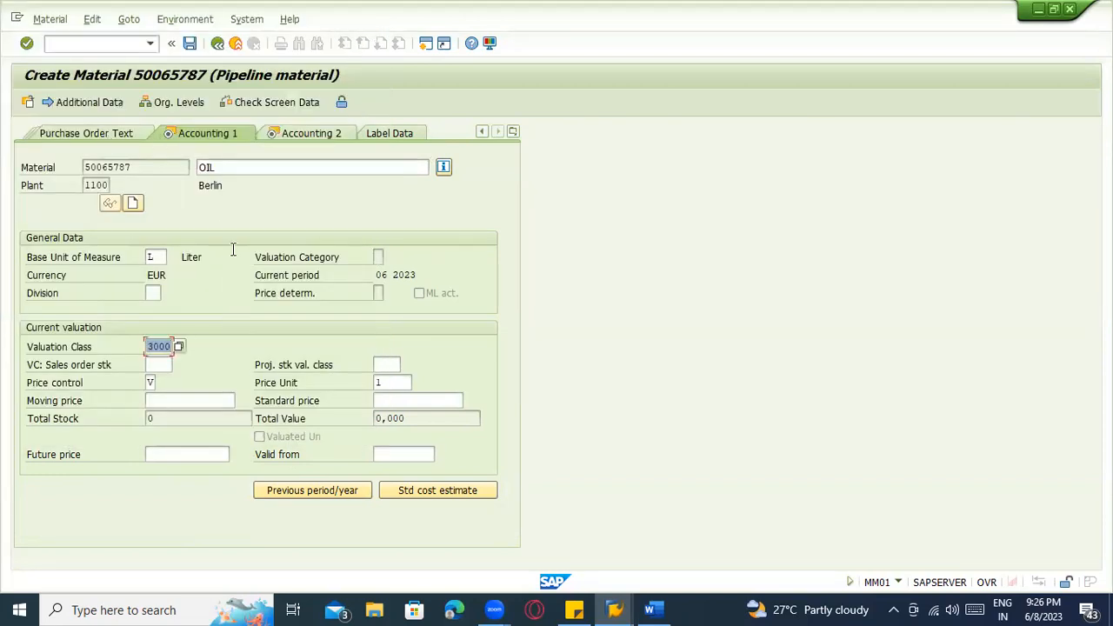
{"action": "left_click", "coordinate": [191, 48]}
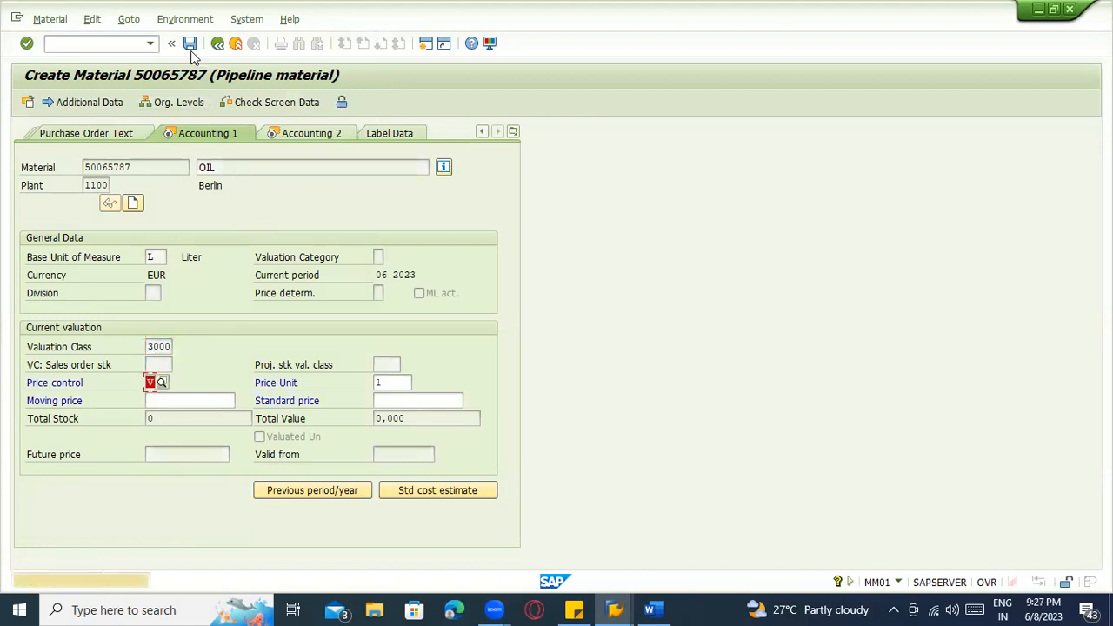
{"action": "key", "text": "Return"}
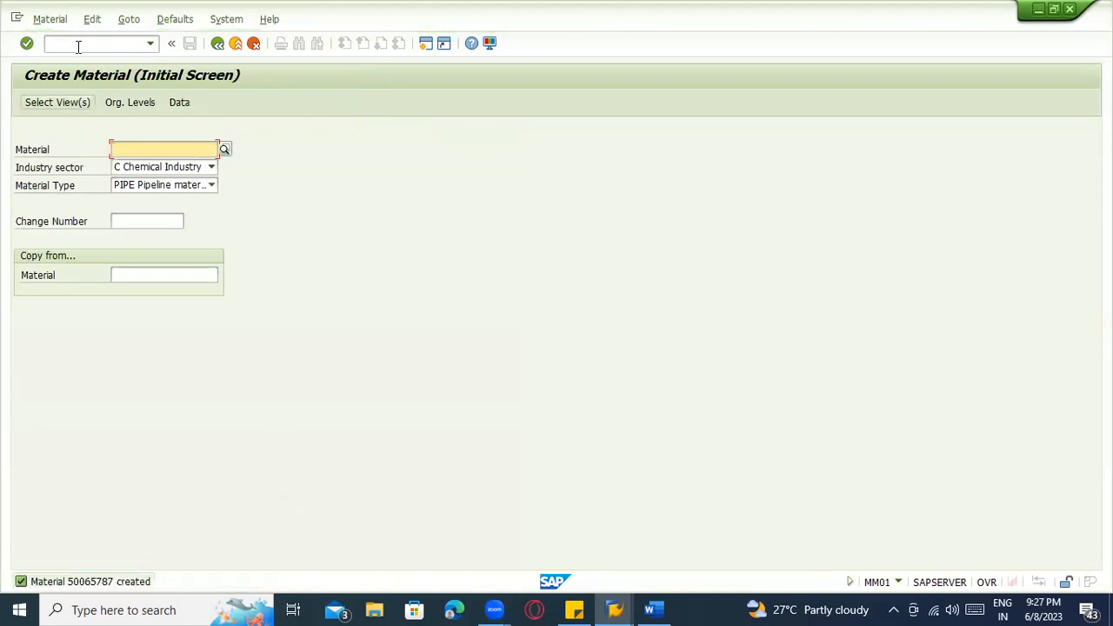
Step: Open the display screen for the newly created material and select its material number
{"action": "left_click", "coordinate": [69, 19]}
{"action": "mouse_move", "coordinate": [125, 100]}
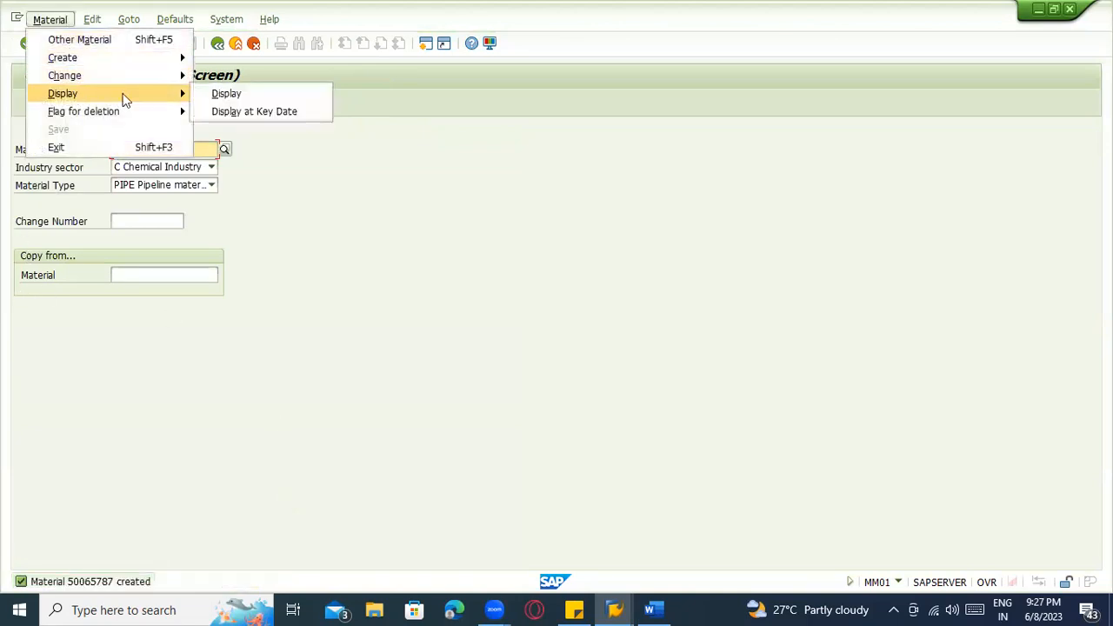
{"action": "left_click", "coordinate": [224, 94]}
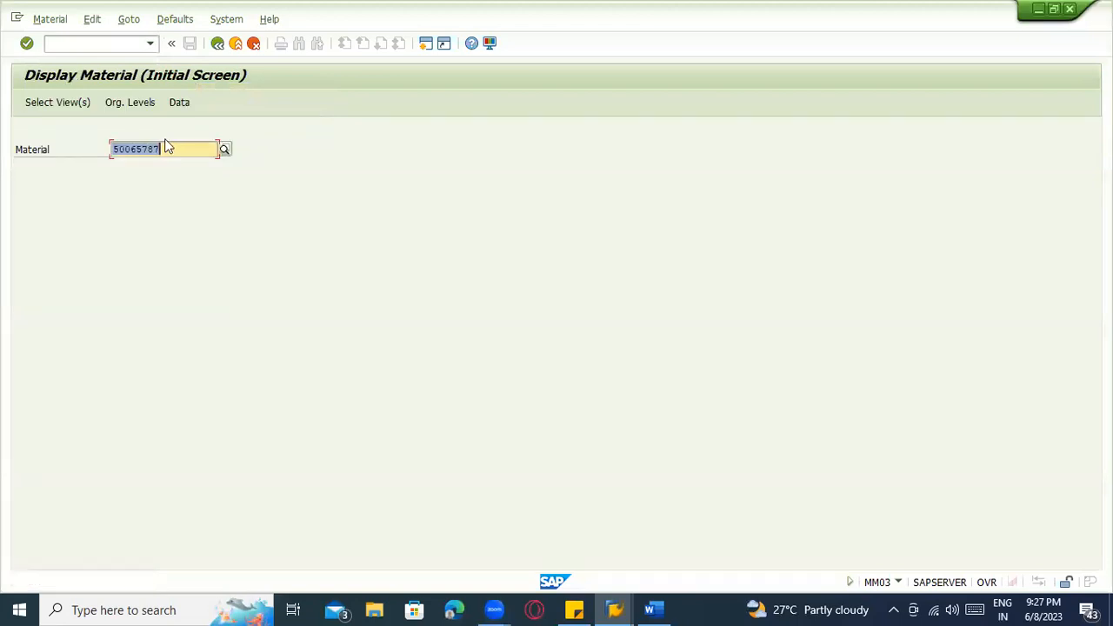
{"action": "left_click_drag", "start_coordinate": [165, 149], "coordinate": [100, 165]}
{"action": "left_click", "coordinate": [114, 175]}
Step: Open transaction ME11 to create a purchasing info record
{"action": "left_click", "coordinate": [86, 43]}
{"action": "type", "text": "/nme21"}
{"action": "key", "text": "Return"}
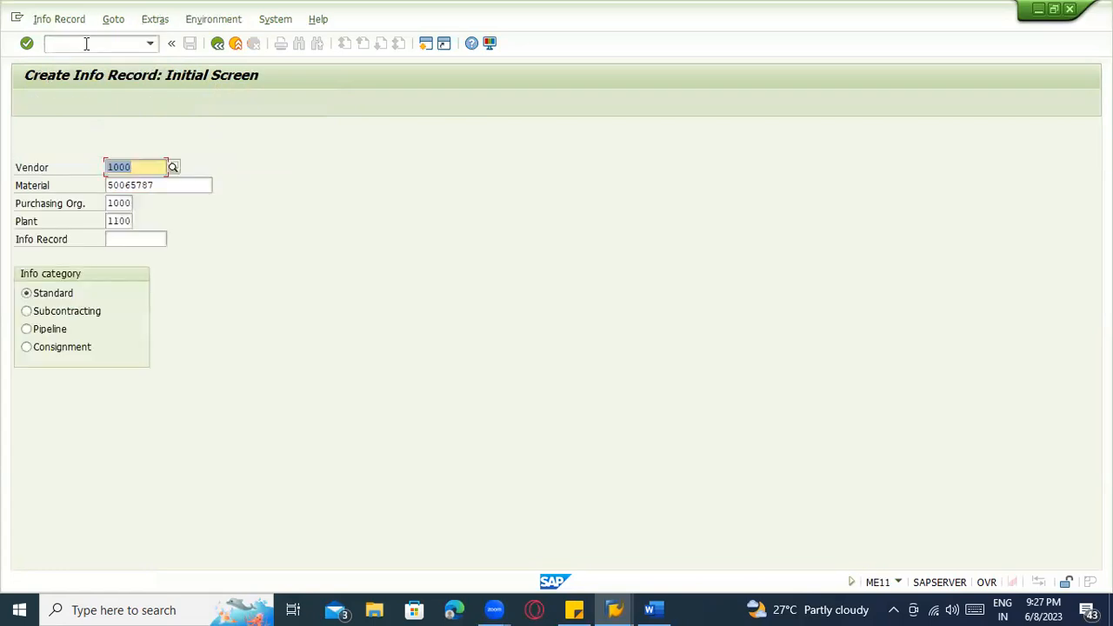
Step: Choose info category Pipeline for vendor 1000, the OIL material, purchasing organization 1000 and plant 1100, and continue to Purch. Organization Data 1
{"action": "key", "text": "Tab"}
{"action": "left_click", "coordinate": [167, 185]}
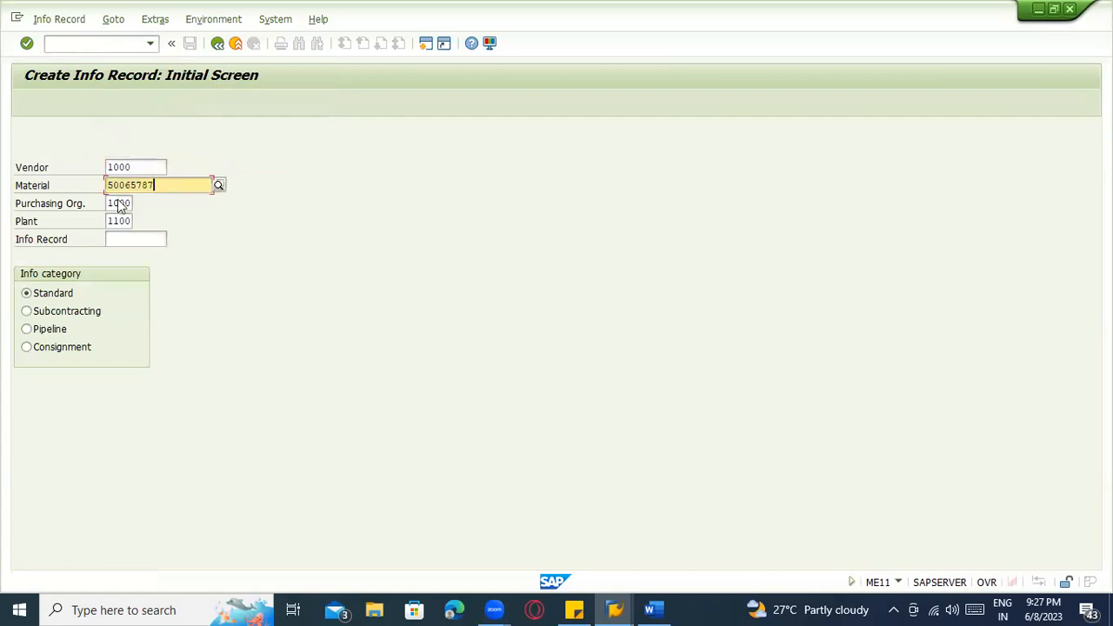
{"action": "left_click", "coordinate": [125, 203]}
{"action": "left_click", "coordinate": [125, 221]}
{"action": "left_click", "coordinate": [133, 168]}
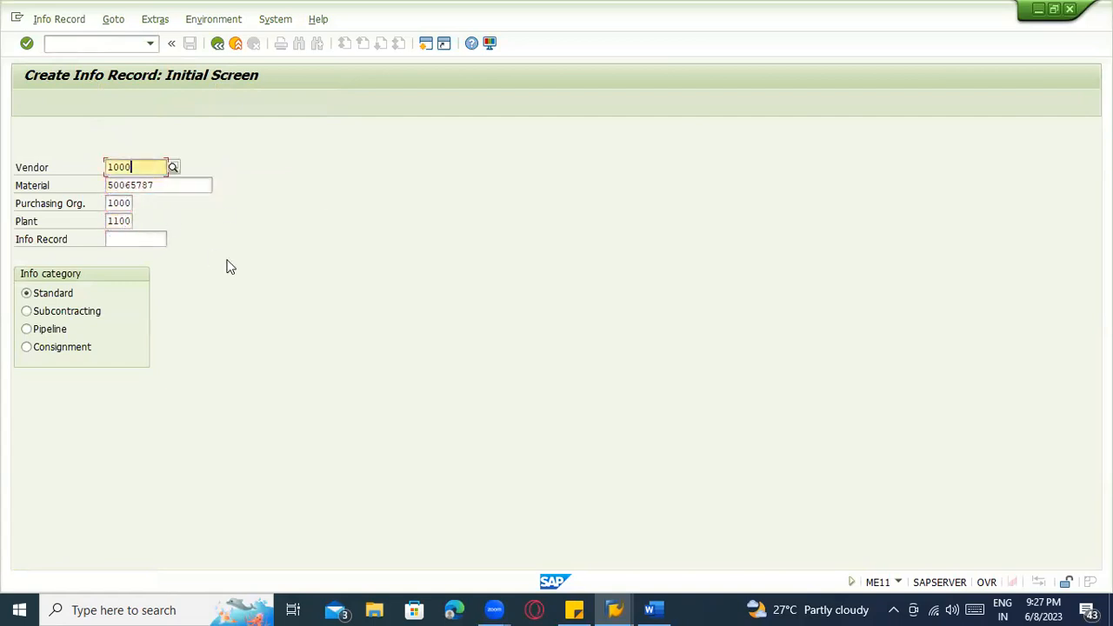
{"action": "left_click", "coordinate": [67, 330]}
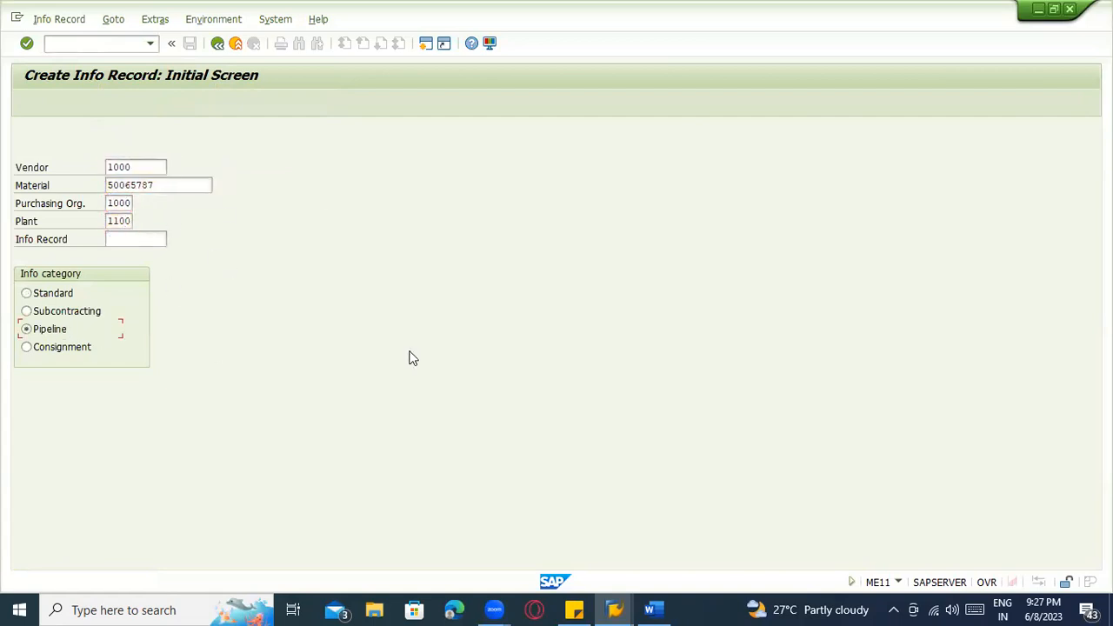
{"action": "key", "text": "Return"}
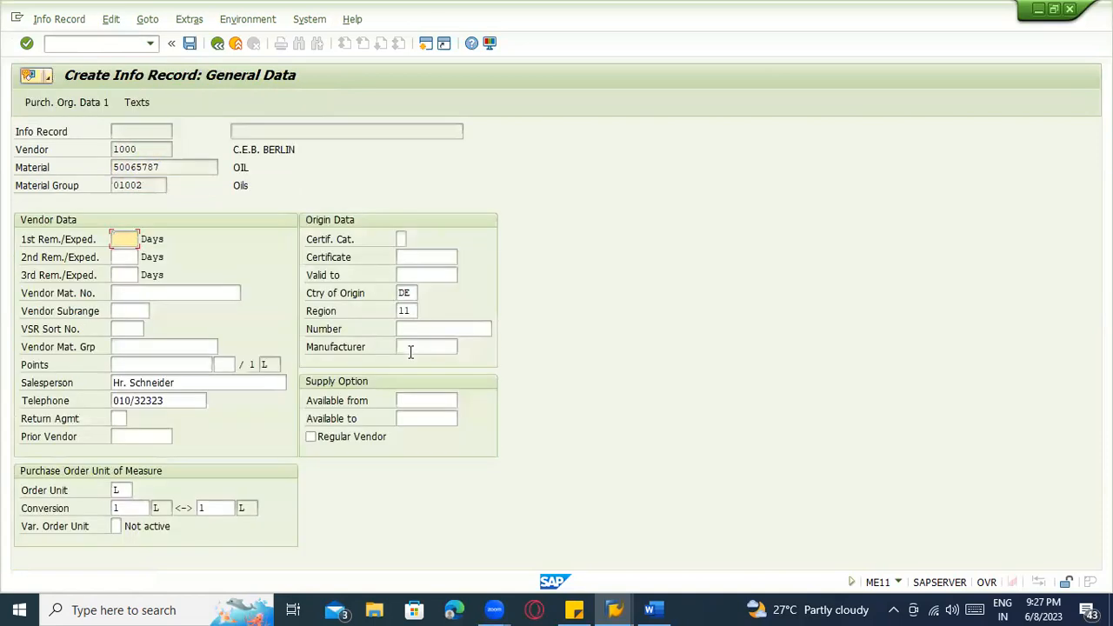
{"action": "key", "text": "Return"}
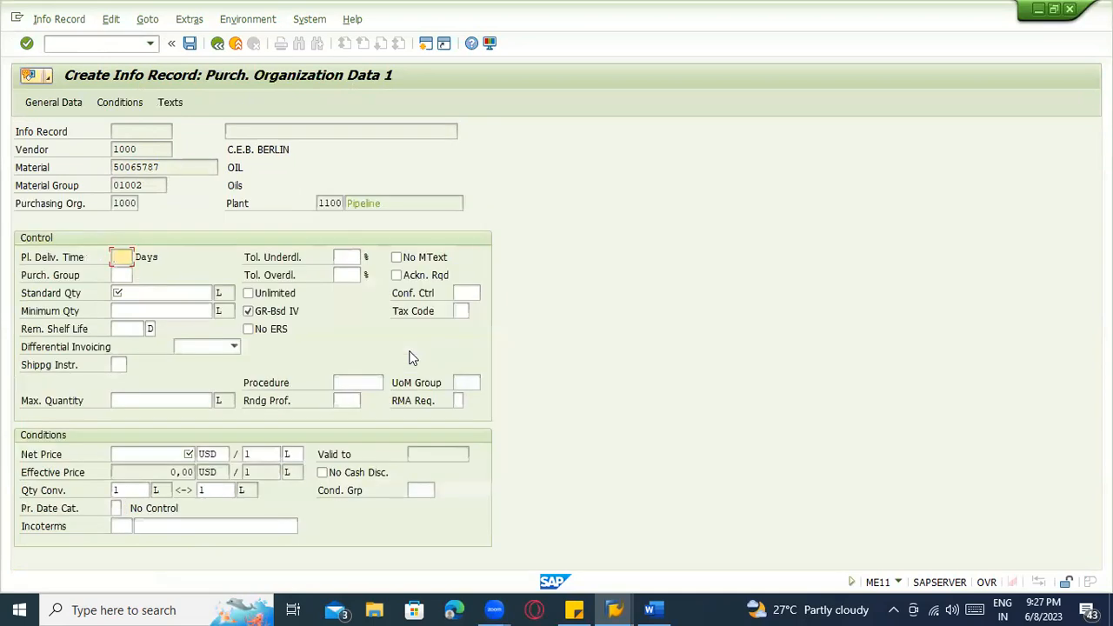
Step: Set the planned delivery time to 10 days and the standard quantity to 1000 L
{"action": "left_click", "coordinate": [139, 309]}
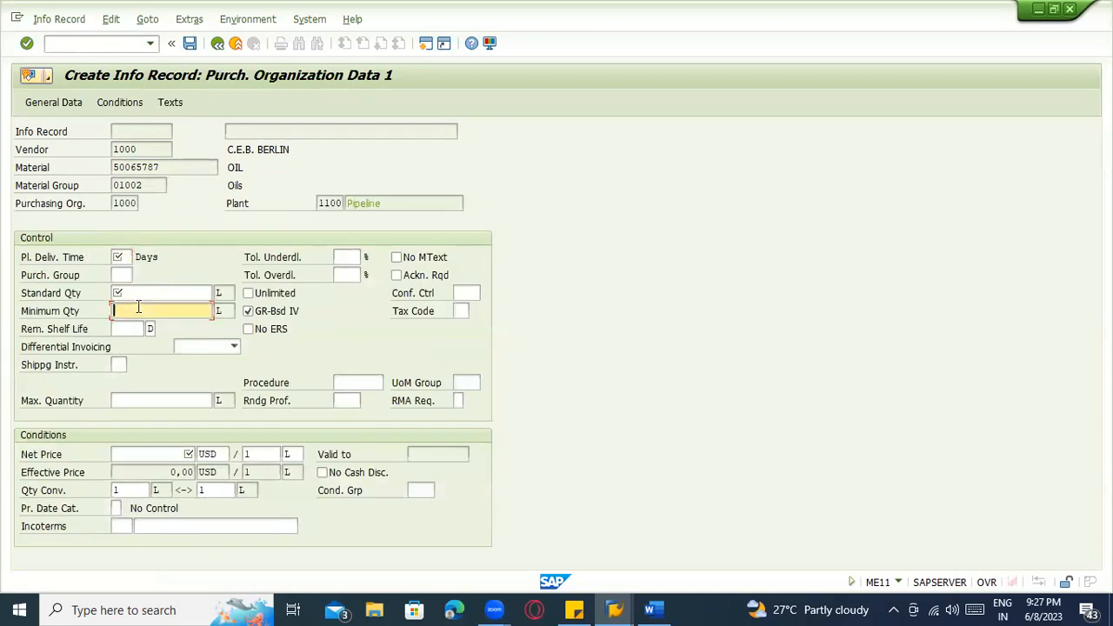
{"action": "left_click", "coordinate": [128, 258]}
{"action": "type", "text": "10"}
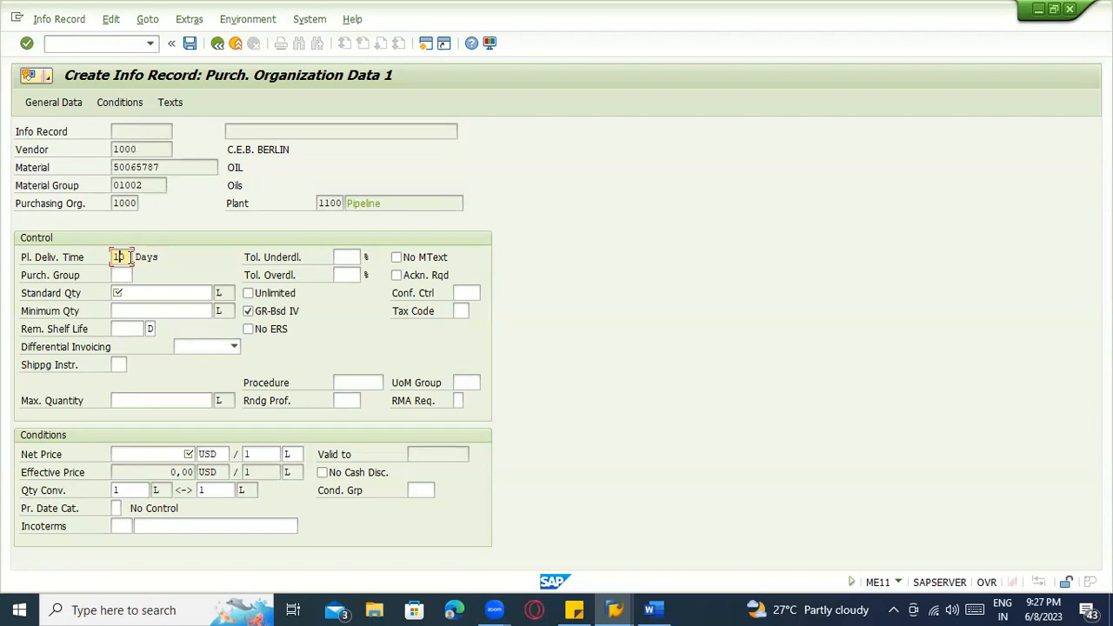
{"action": "left_click", "coordinate": [121, 294]}
{"action": "type", "text": "1000"}
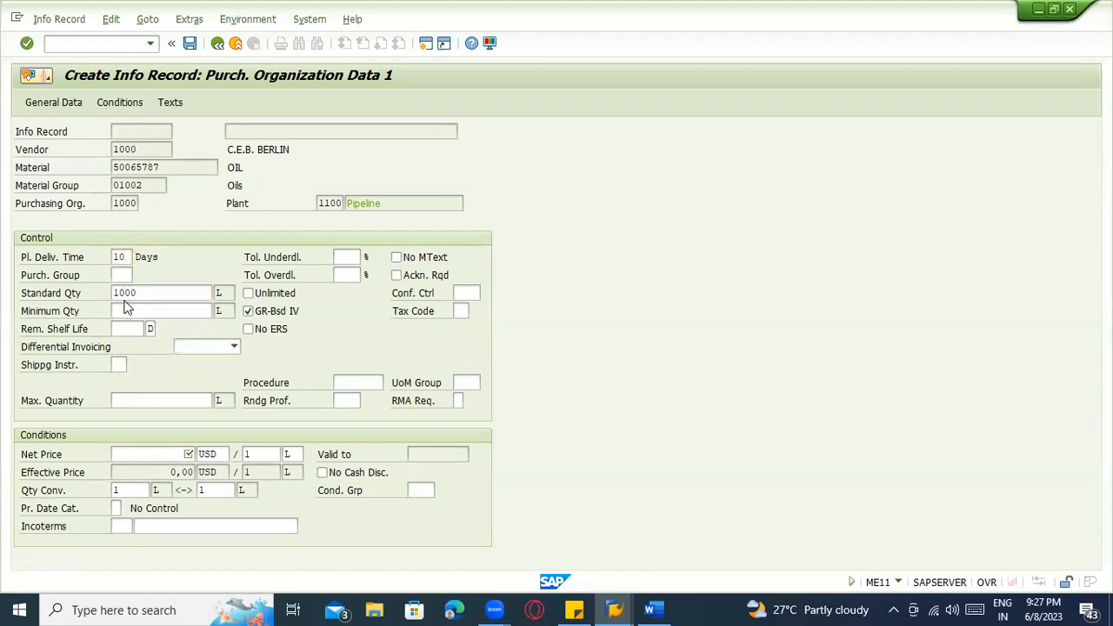
{"action": "key", "text": "Return"}
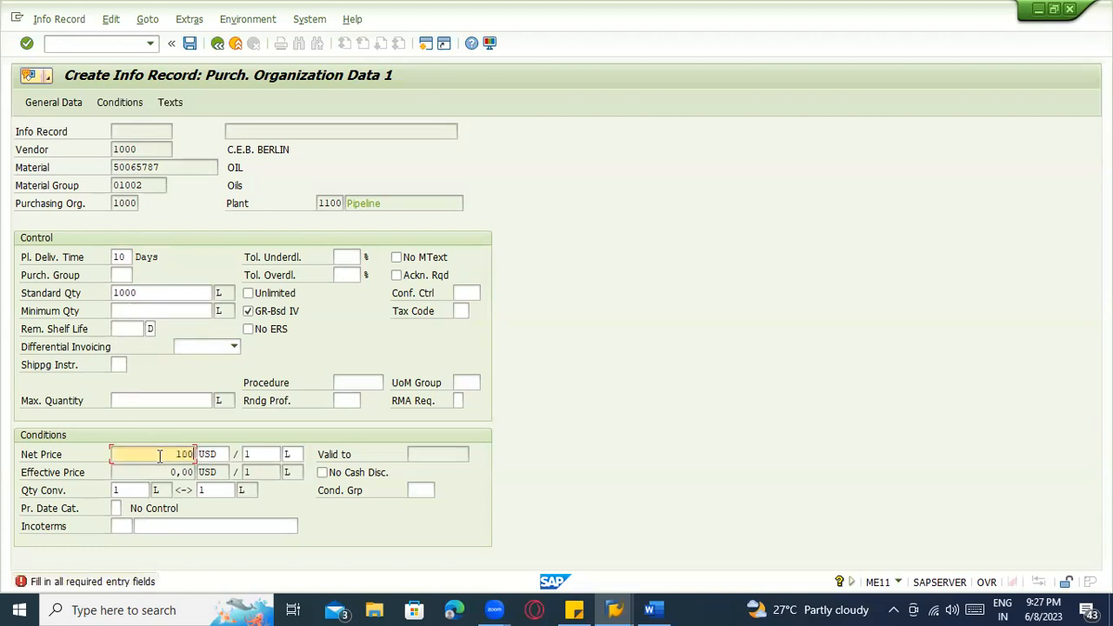
Step: Enter a net price of 100 USD per 1 L and purchasing group 000, and continue to Purch. Organization Data 2
{"action": "key", "text": "Return"}
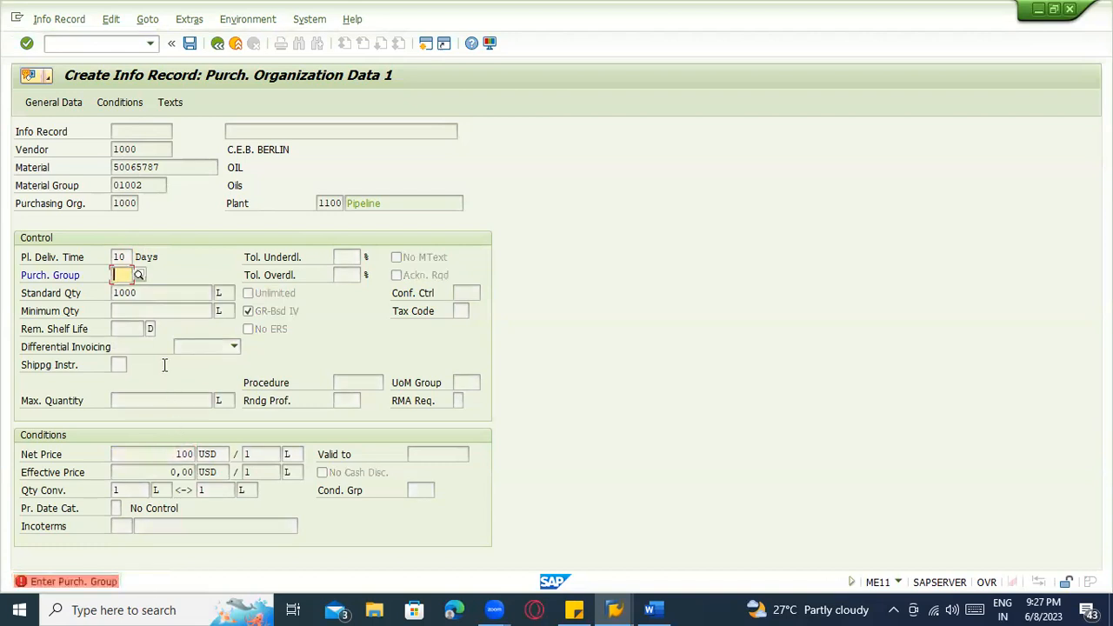
{"action": "type", "text": "000"}
{"action": "key", "text": "Return"}
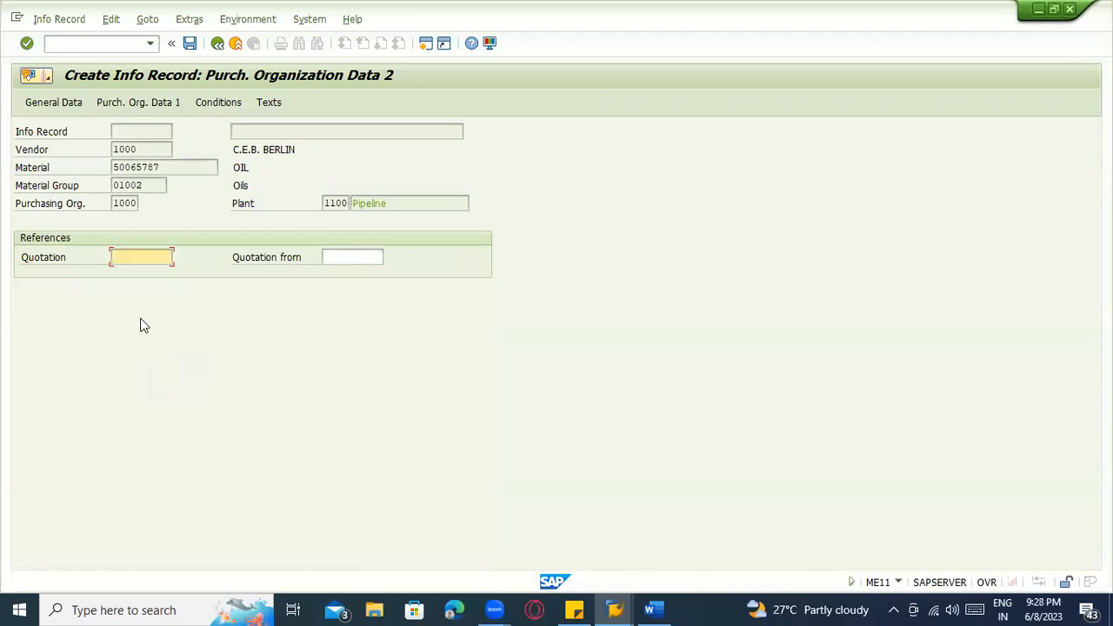
Step: Check the gross price condition (PB00) of the info record, including its validity period, and return to the purchasing data
{"action": "left_click", "coordinate": [209, 101]}
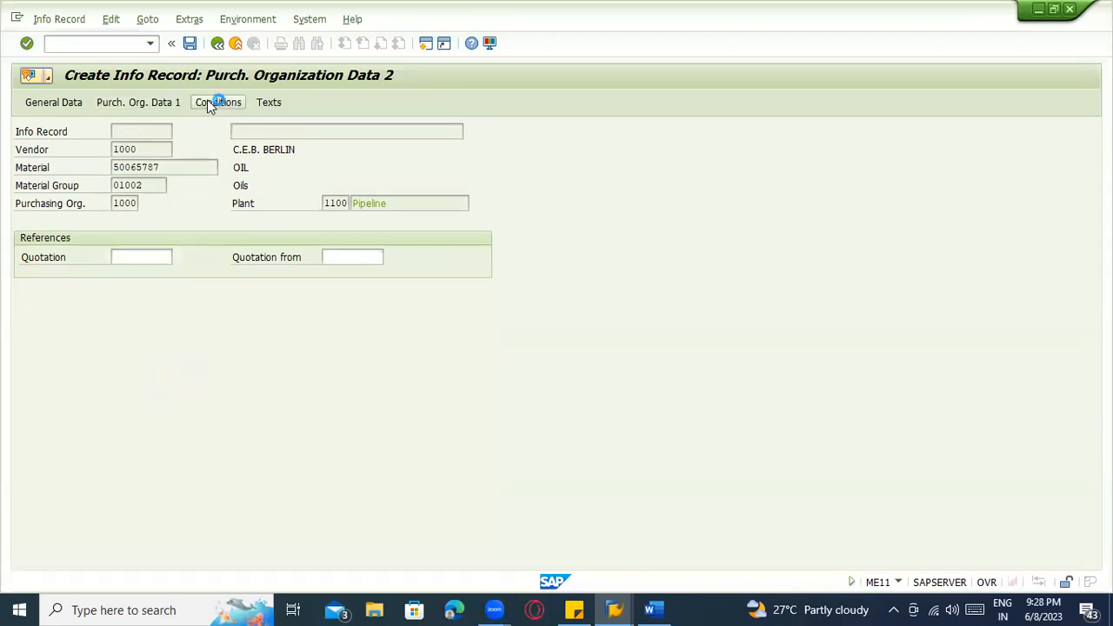
{"action": "left_click", "coordinate": [197, 310]}
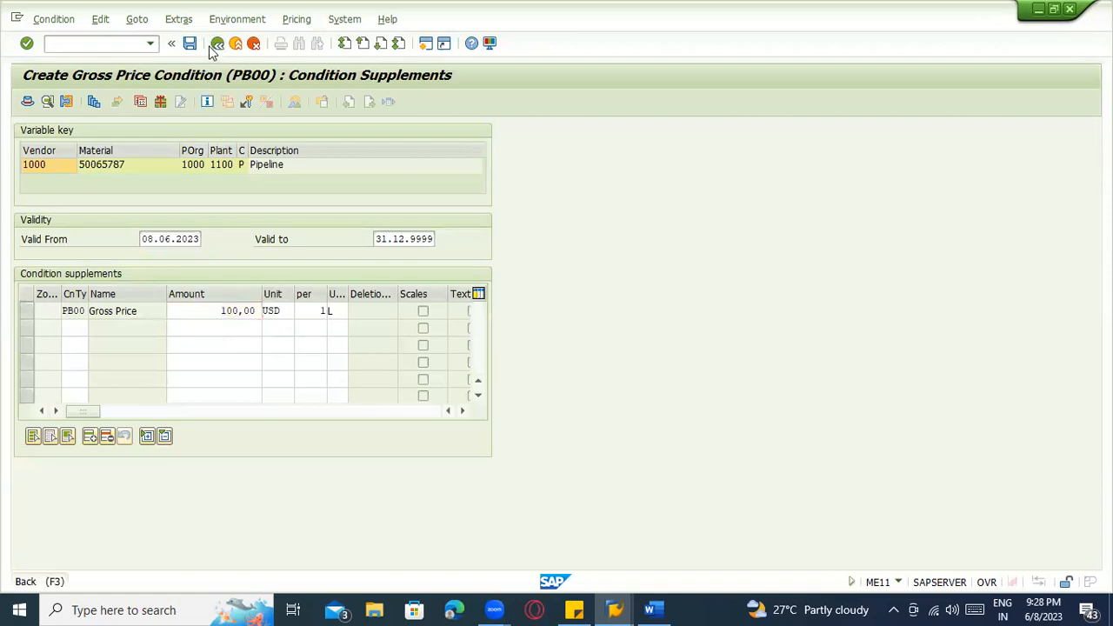
{"action": "left_click", "coordinate": [209, 49]}
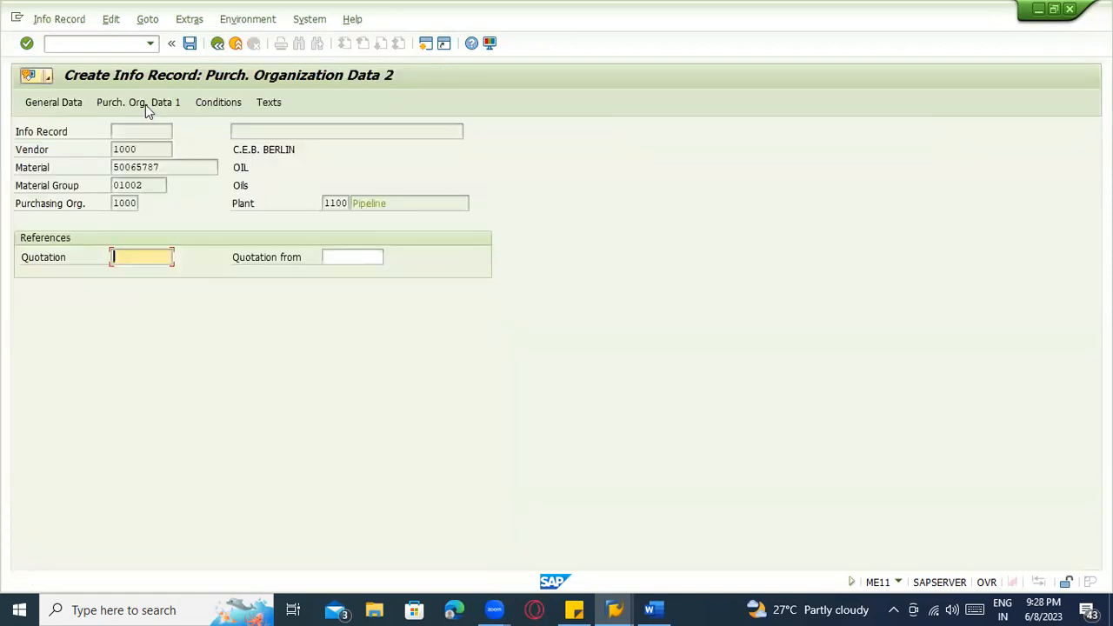
Step: Return to Purch. Organization Data 1 and assign tax code 1I (Input tax 10%) from the list of tax codes
{"action": "left_click", "coordinate": [145, 105]}
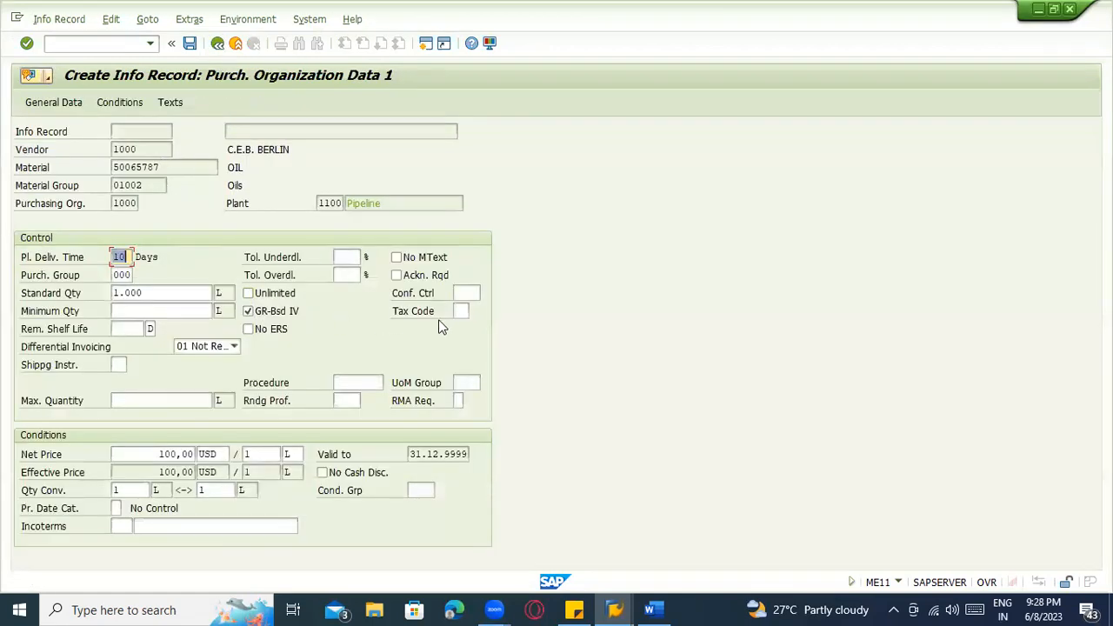
{"action": "left_click", "coordinate": [456, 315]}
{"action": "left_click", "coordinate": [475, 316]}
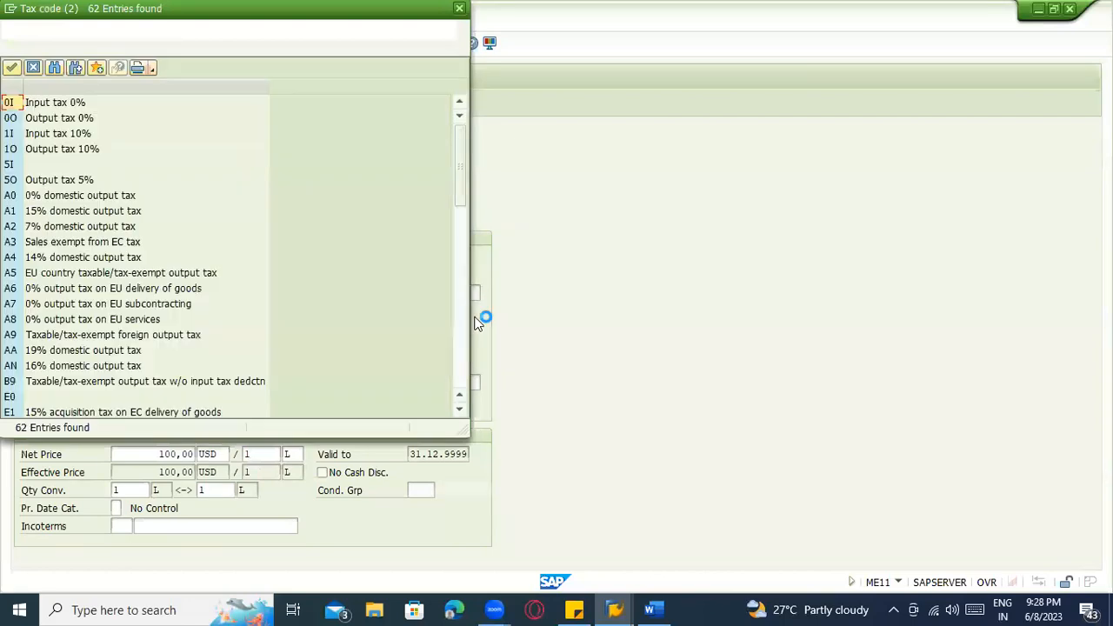
{"action": "double_click", "coordinate": [49, 138]}
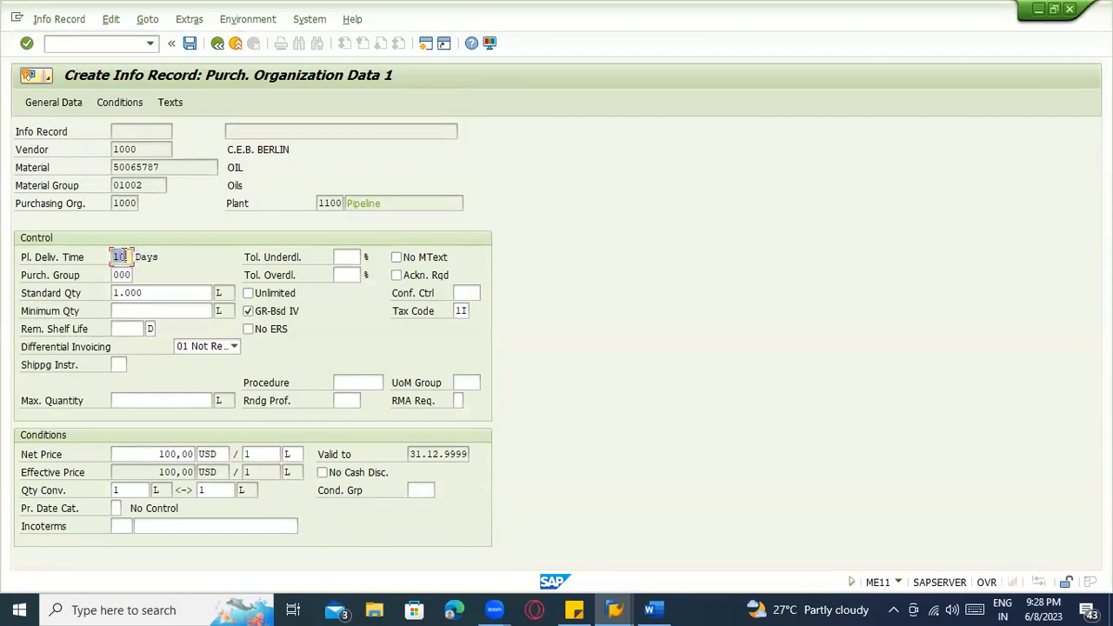
Step: Keep GR-based invoice verification selected and save the pipeline info record
{"action": "left_click", "coordinate": [127, 294]}
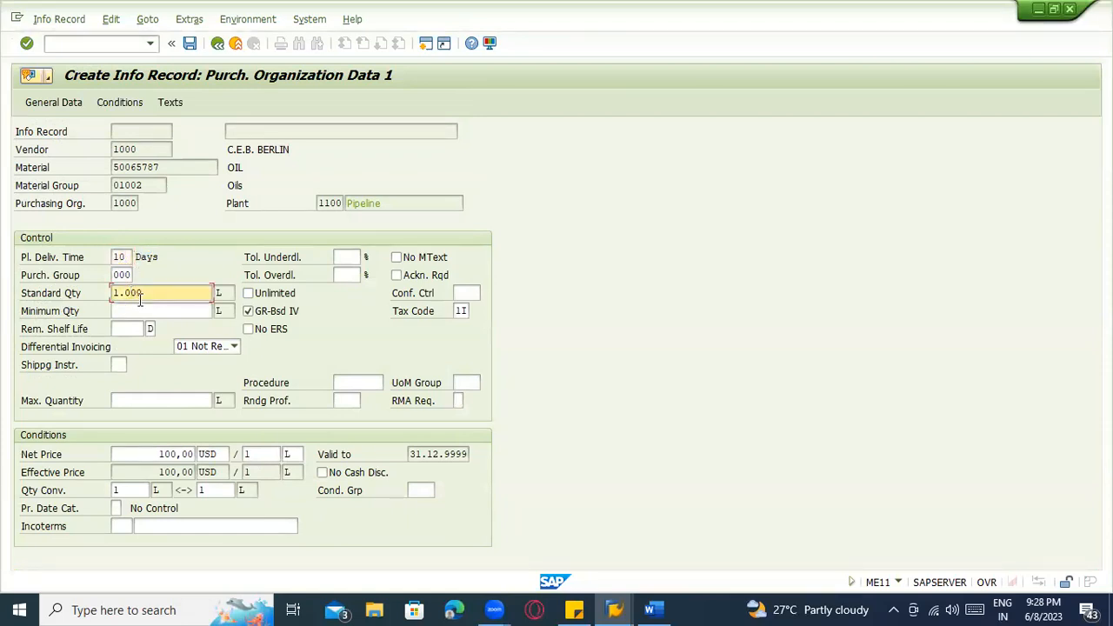
{"action": "left_click", "coordinate": [124, 254]}
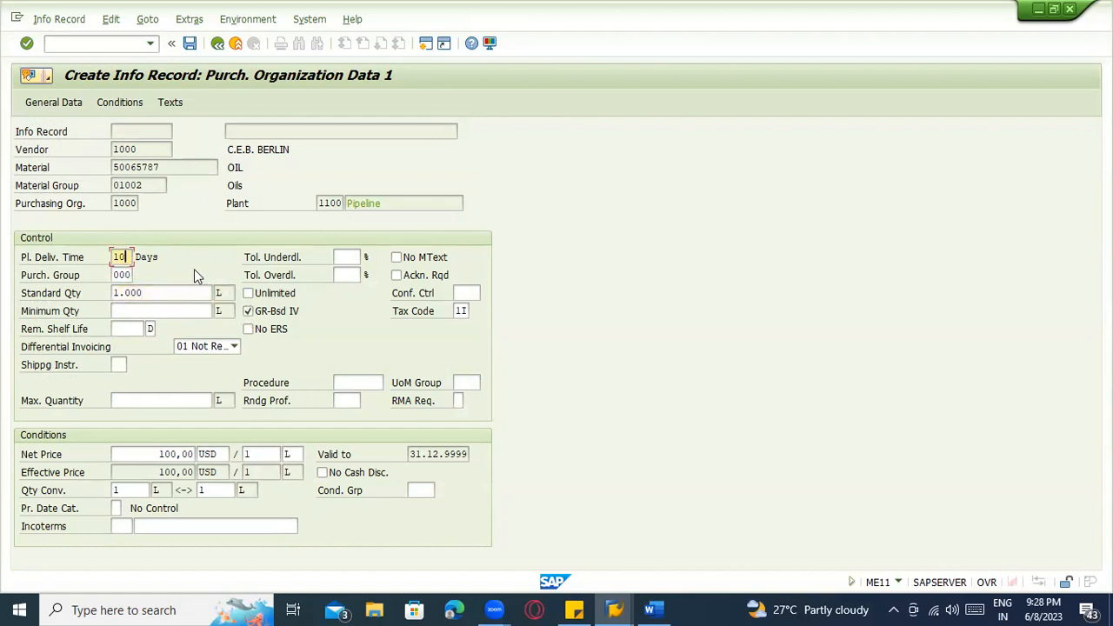
{"action": "left_click", "coordinate": [143, 293]}
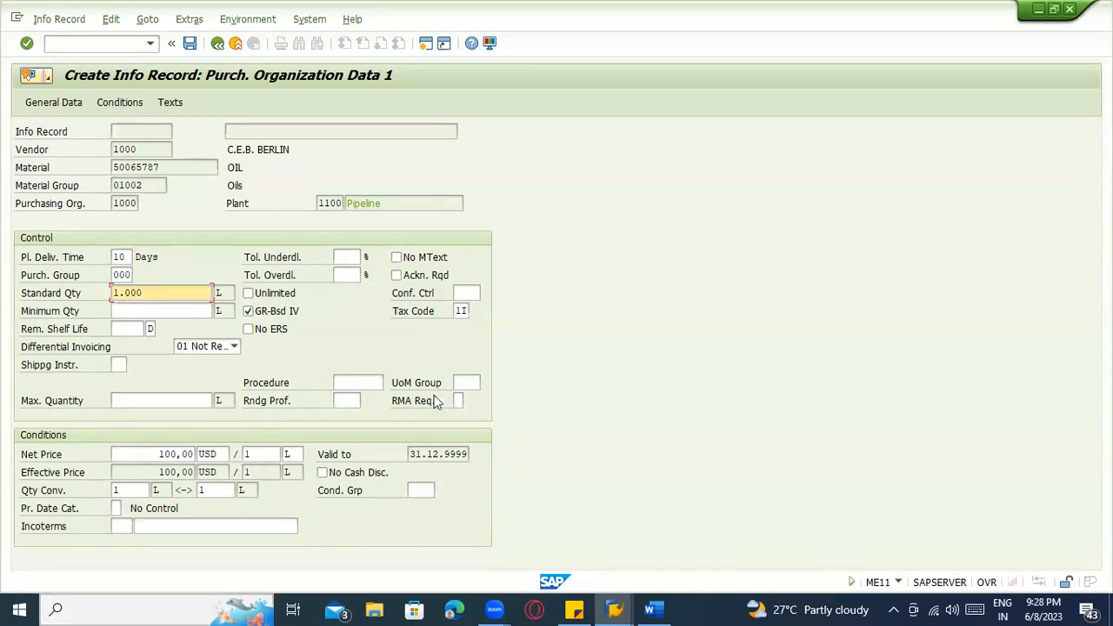
{"action": "left_click", "coordinate": [279, 316]}
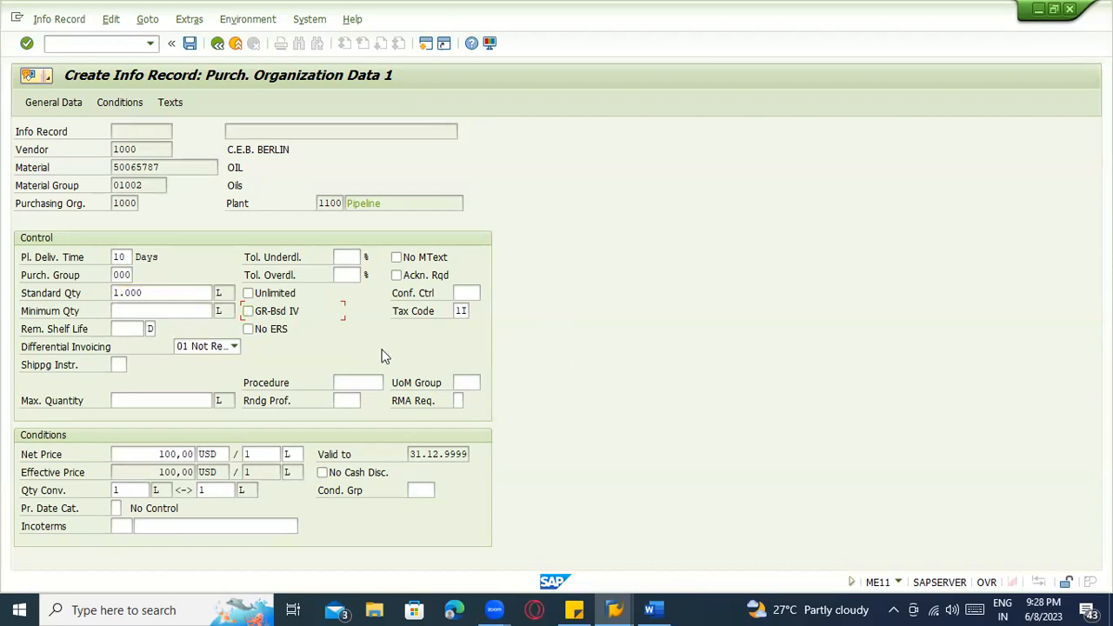
{"action": "left_click", "coordinate": [251, 312]}
{"action": "left_click", "coordinate": [187, 43]}
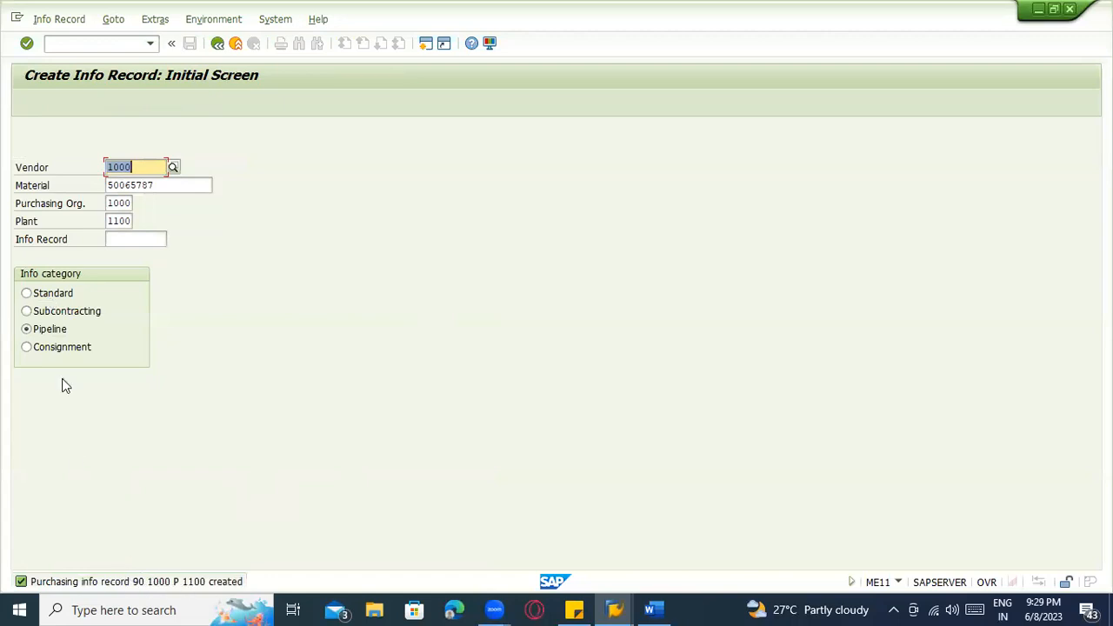
Step: Display the saved pipeline info record and examine its general data and Purch. Organization Data 1
{"action": "left_click", "coordinate": [59, 19]}
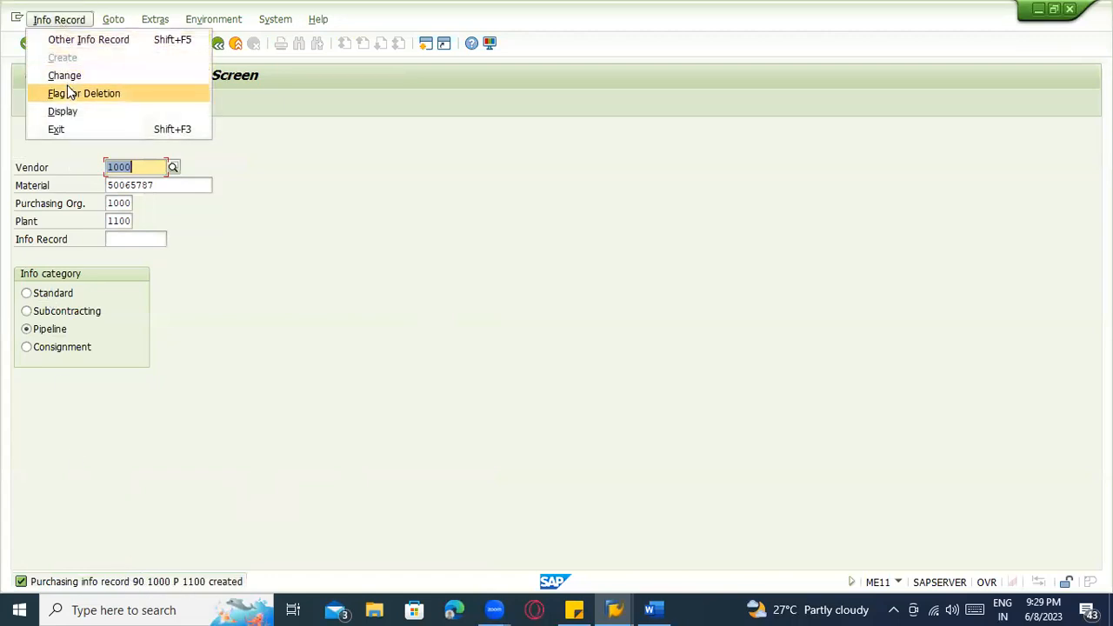
{"action": "left_click", "coordinate": [66, 111]}
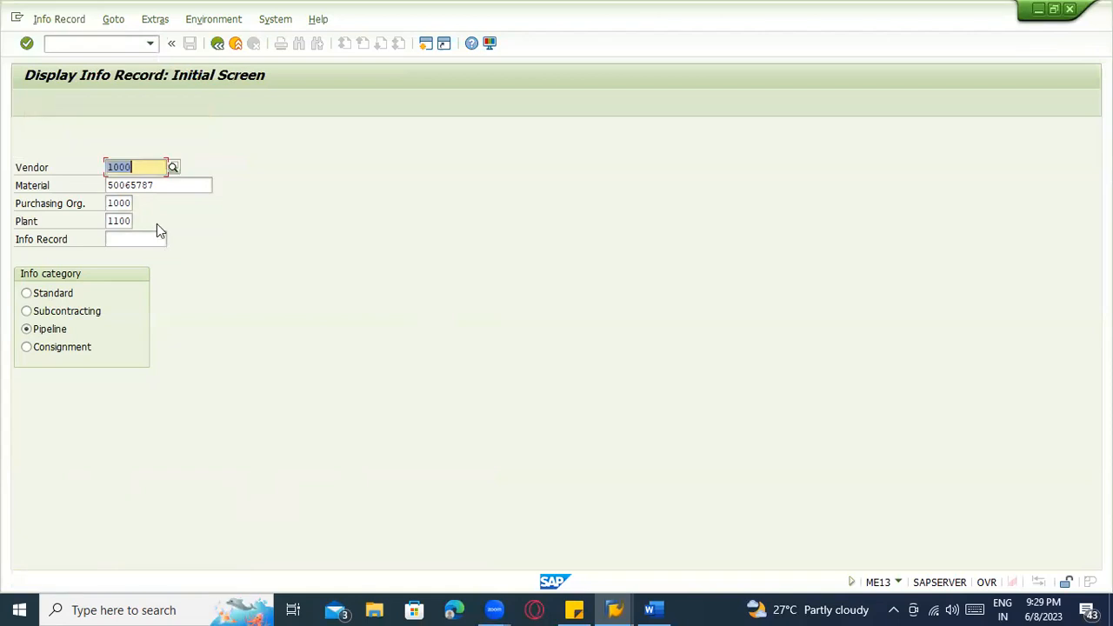
{"action": "key", "text": "Return"}
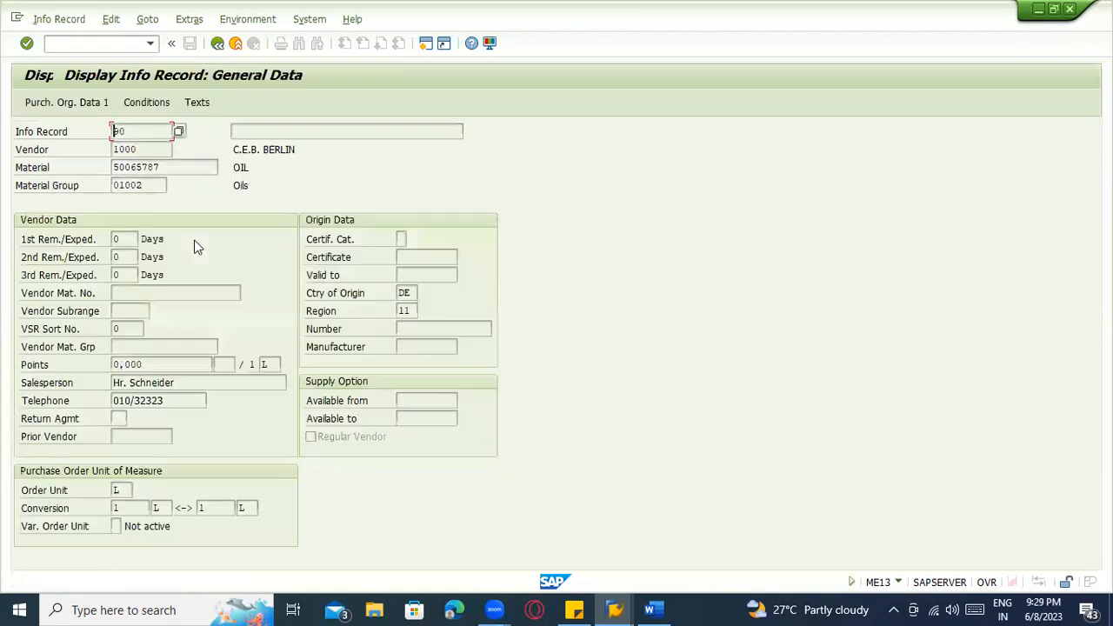
{"action": "key", "text": "Return"}
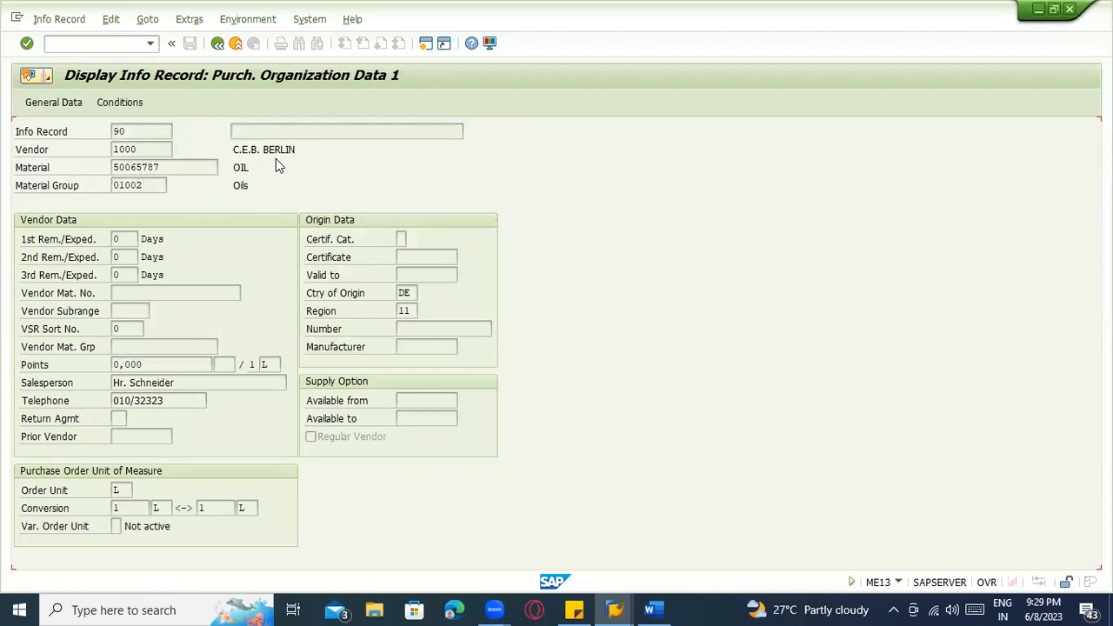
{"action": "double_click", "coordinate": [381, 204]}
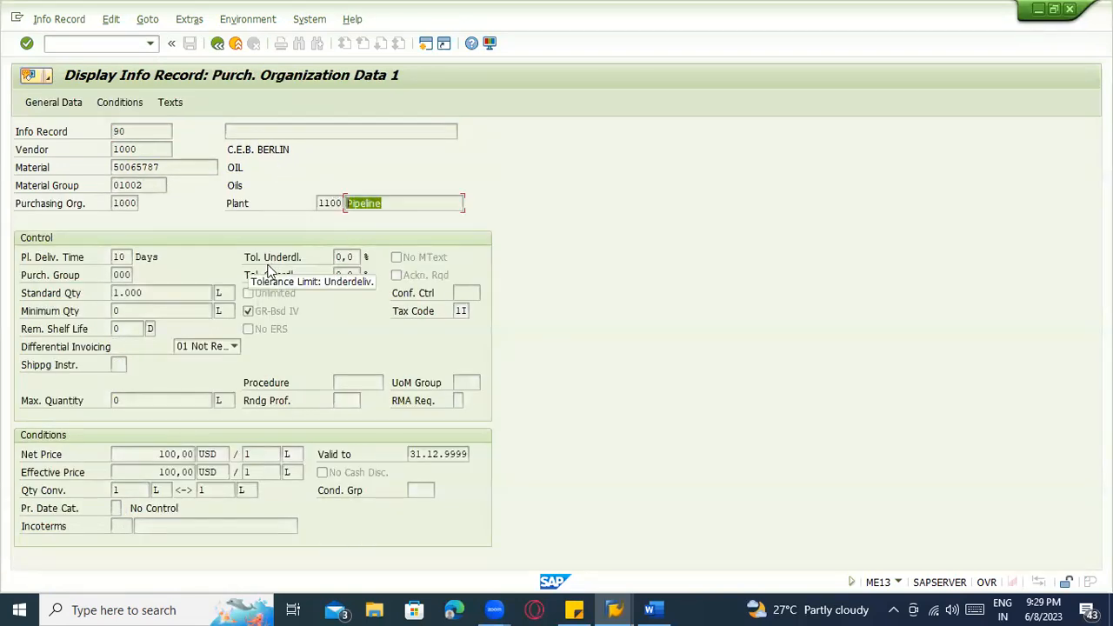
Step: Open transaction MIGO and choose Goods Issue with reference Other
{"action": "left_click", "coordinate": [95, 52]}
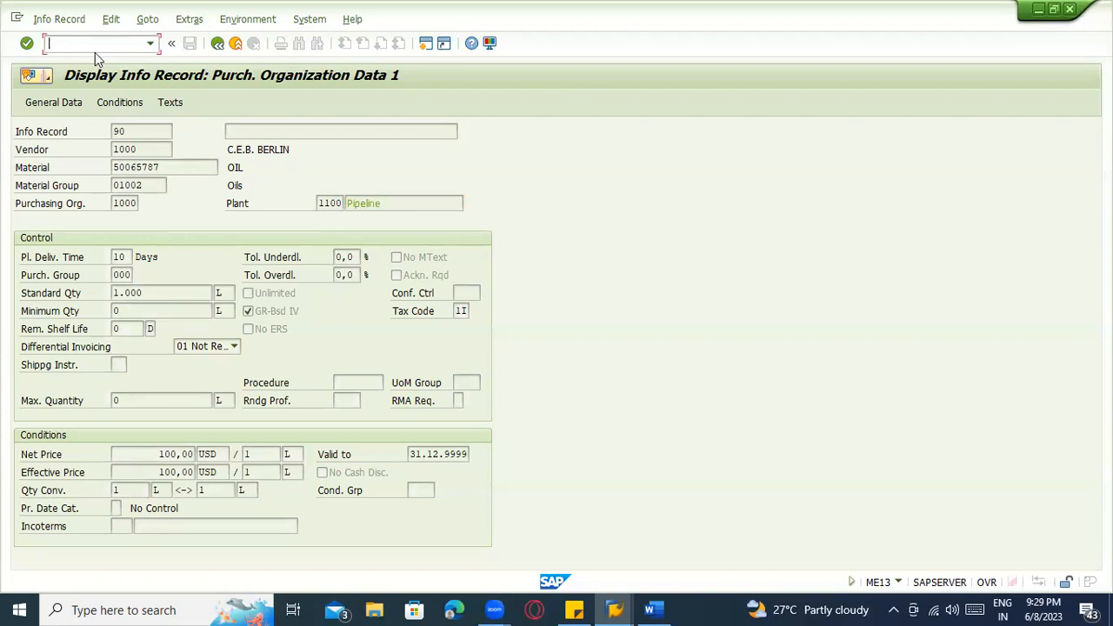
{"action": "type", "text": "/nmigo"}
{"action": "key", "text": "Return"}
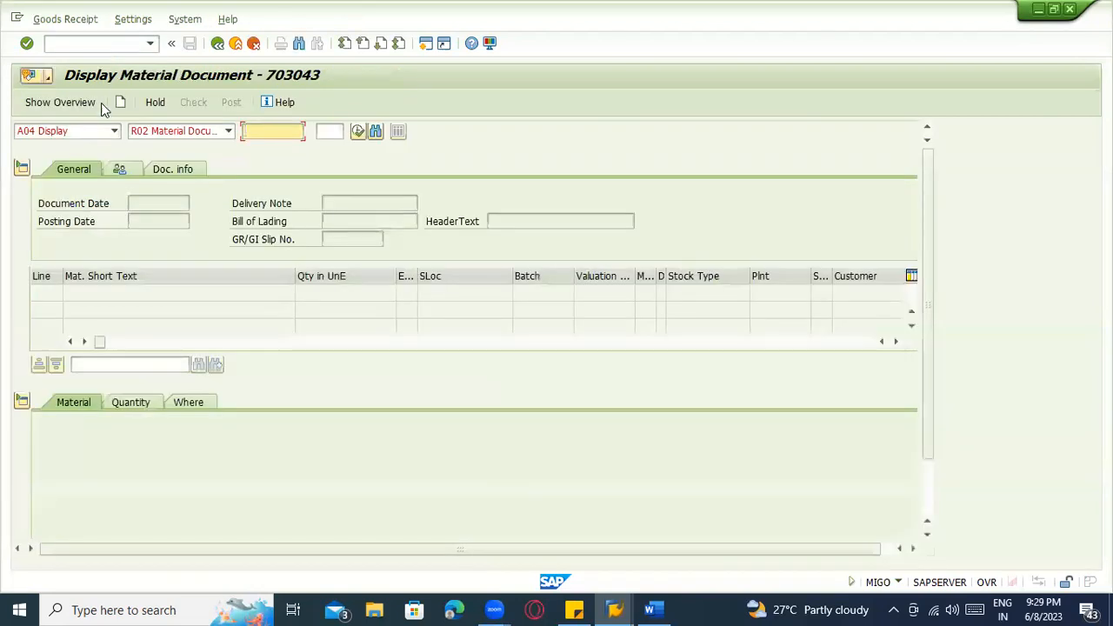
{"action": "left_click", "coordinate": [87, 132]}
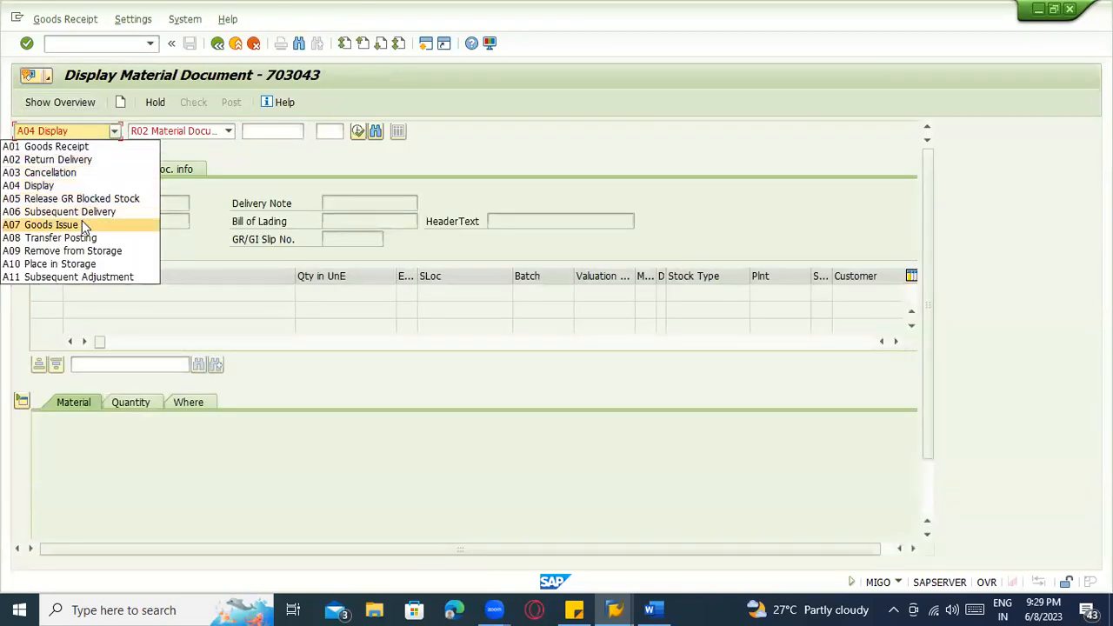
{"action": "left_click", "coordinate": [84, 225]}
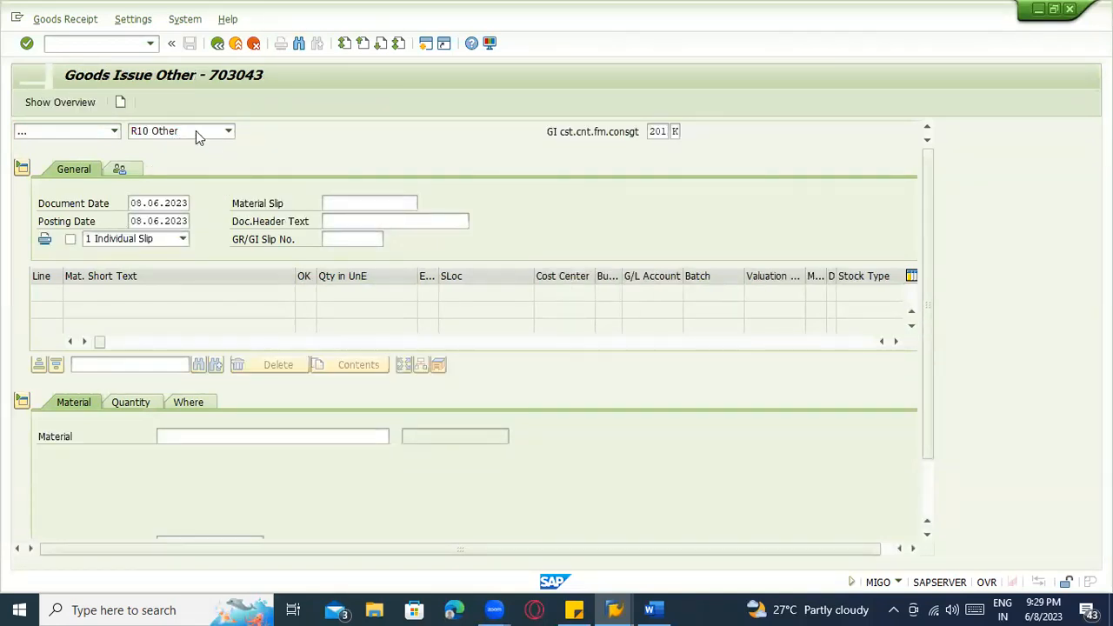
Step: Set the special stock indicator to P for movement type 201 to issue pipeline material to a cost center
{"action": "key", "text": "Tab"}
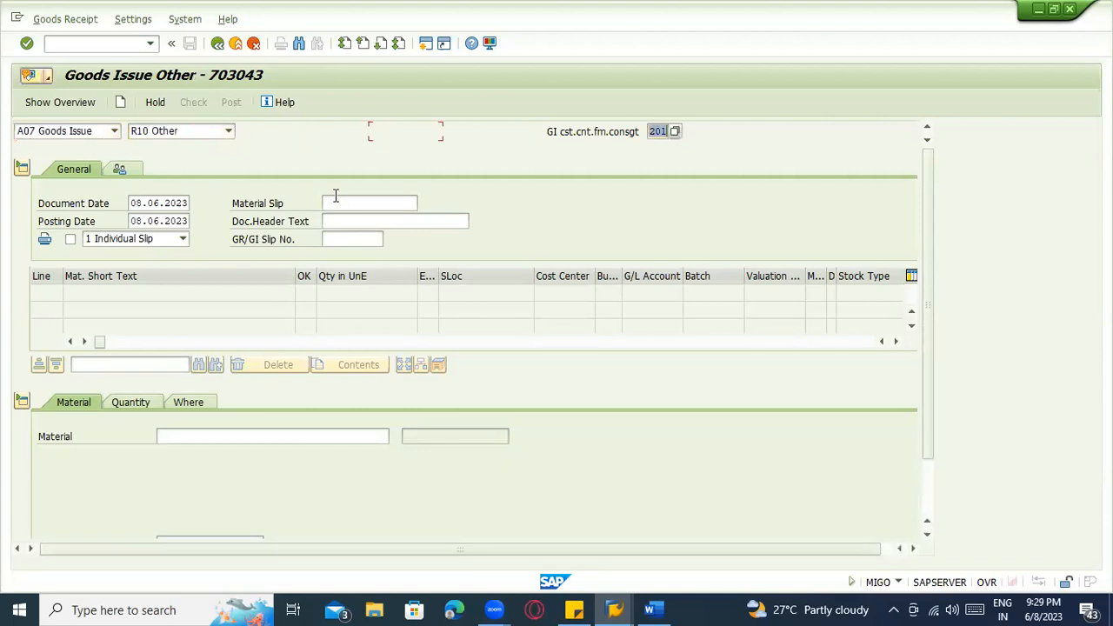
{"action": "key", "text": "Tab"}
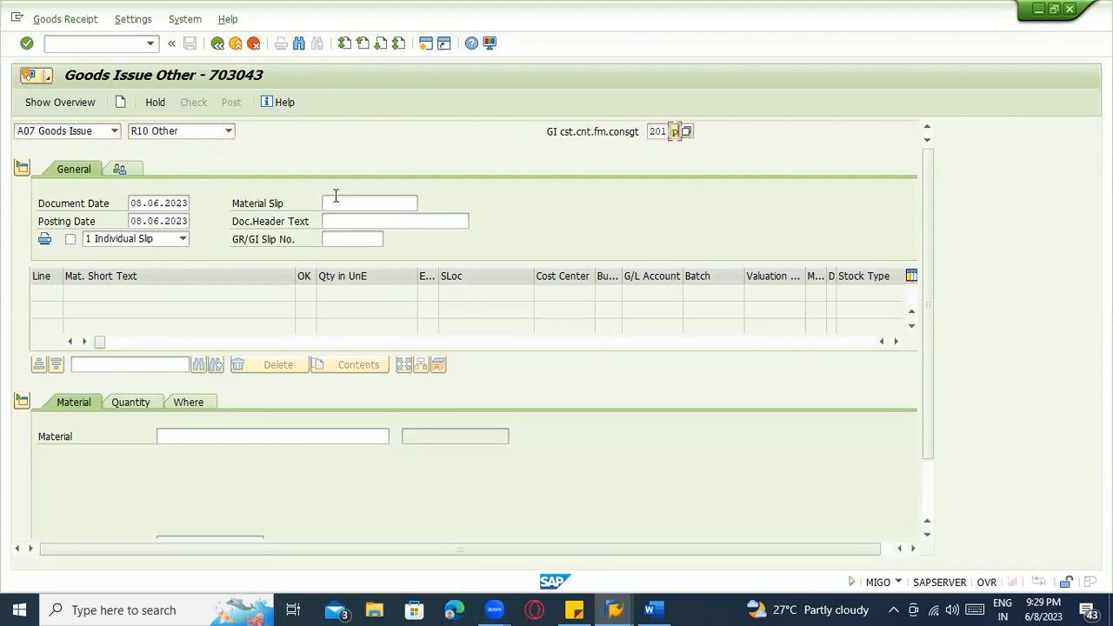
{"action": "key", "text": "Return"}
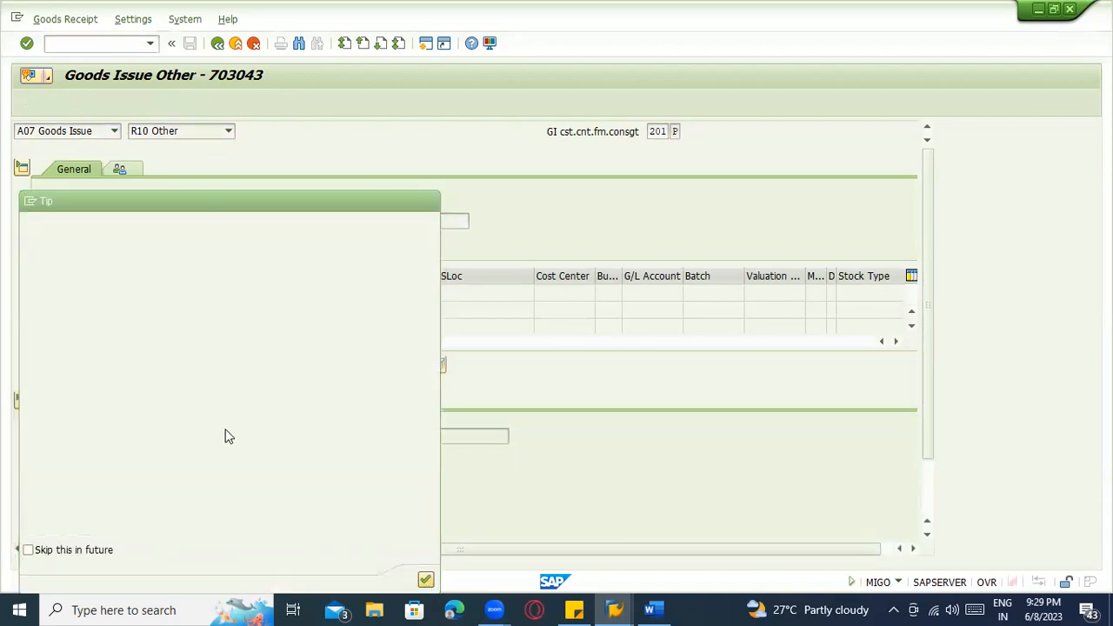
Step: Copy material number 50065787 from the ME13 info record display into the goods issue and add it as an item
{"action": "left_click", "coordinate": [200, 437]}
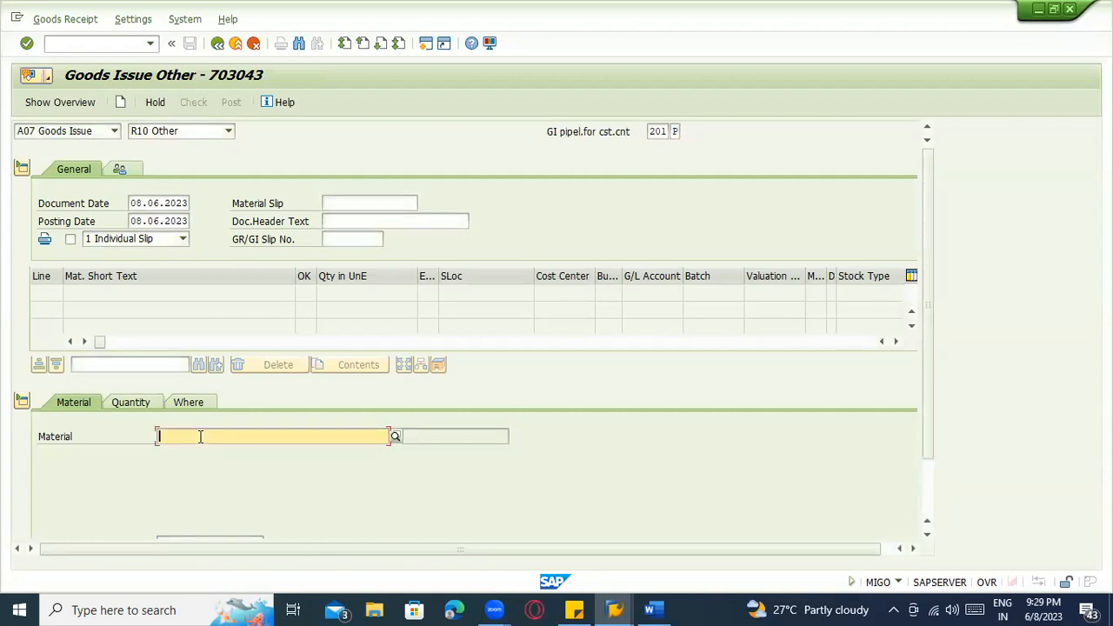
{"action": "key", "text": "alt+Tab"}
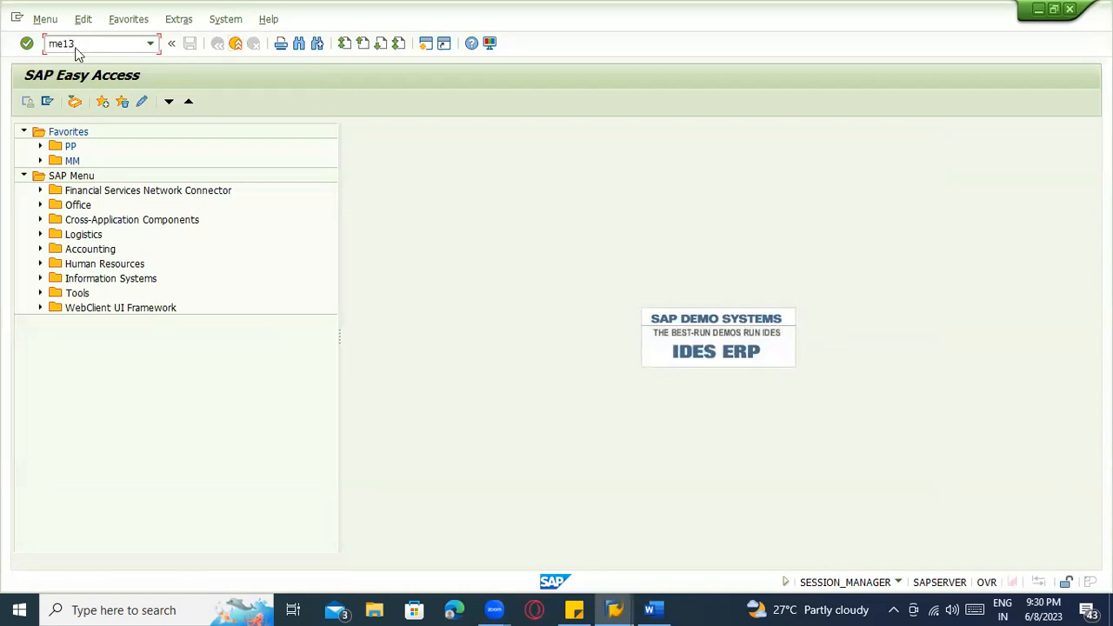
{"action": "key", "text": "Return"}
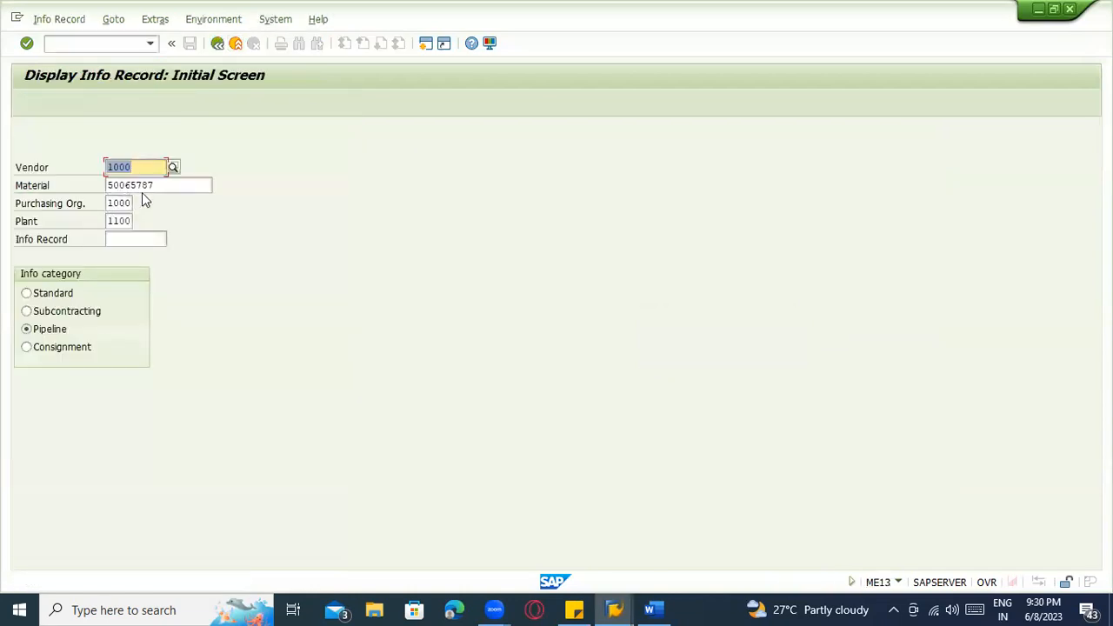
{"action": "key", "text": "Tab"}
{"action": "key", "text": "Home"}
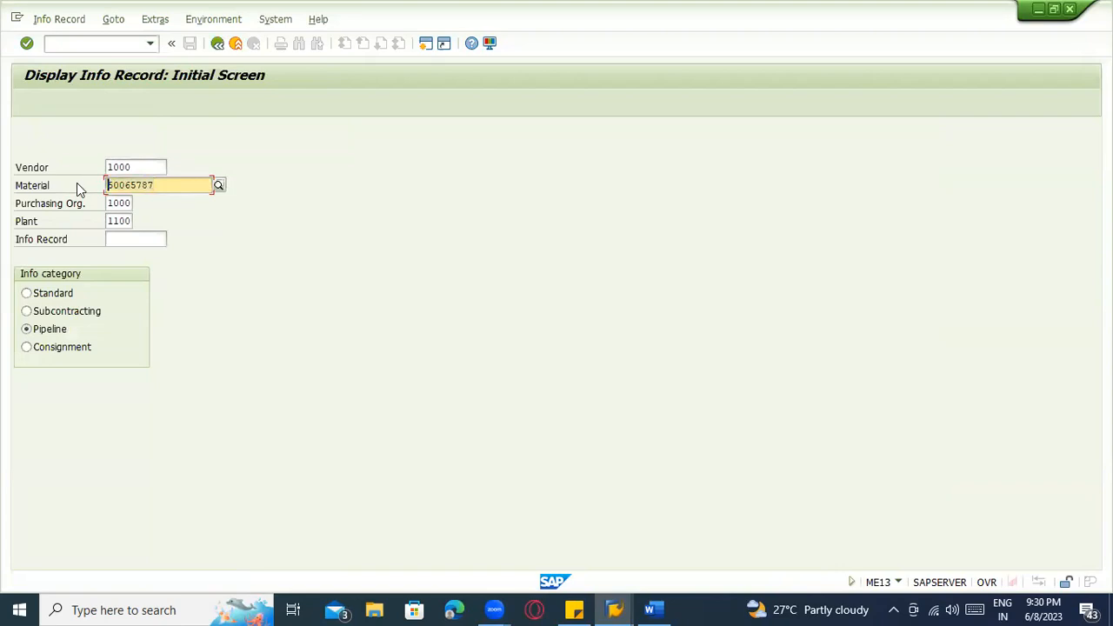
{"action": "key", "text": "alt+Tab"}
{"action": "left_click", "coordinate": [187, 435]}
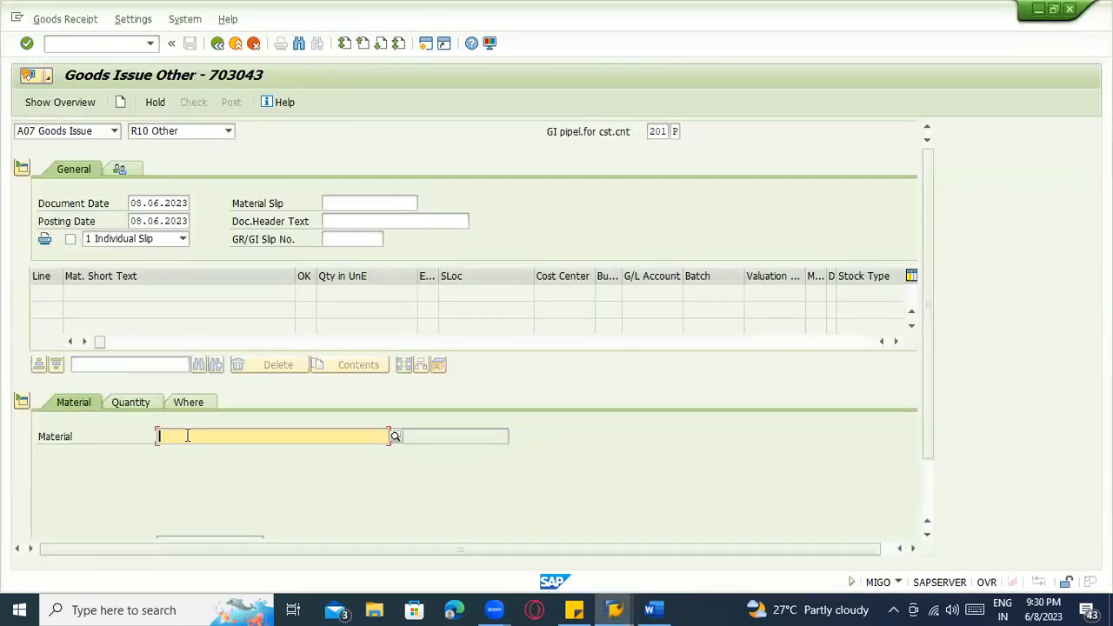
{"action": "key", "text": "Return"}
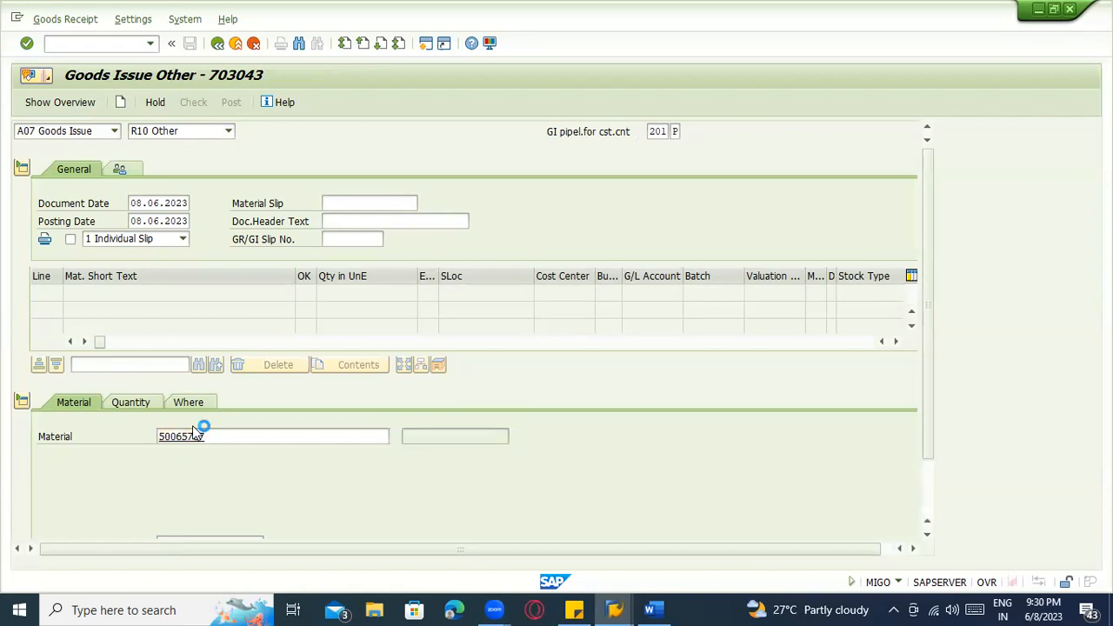
Step: Set the OIL item's quantity in unit of entry to 1000
{"action": "left_click", "coordinate": [131, 402]}
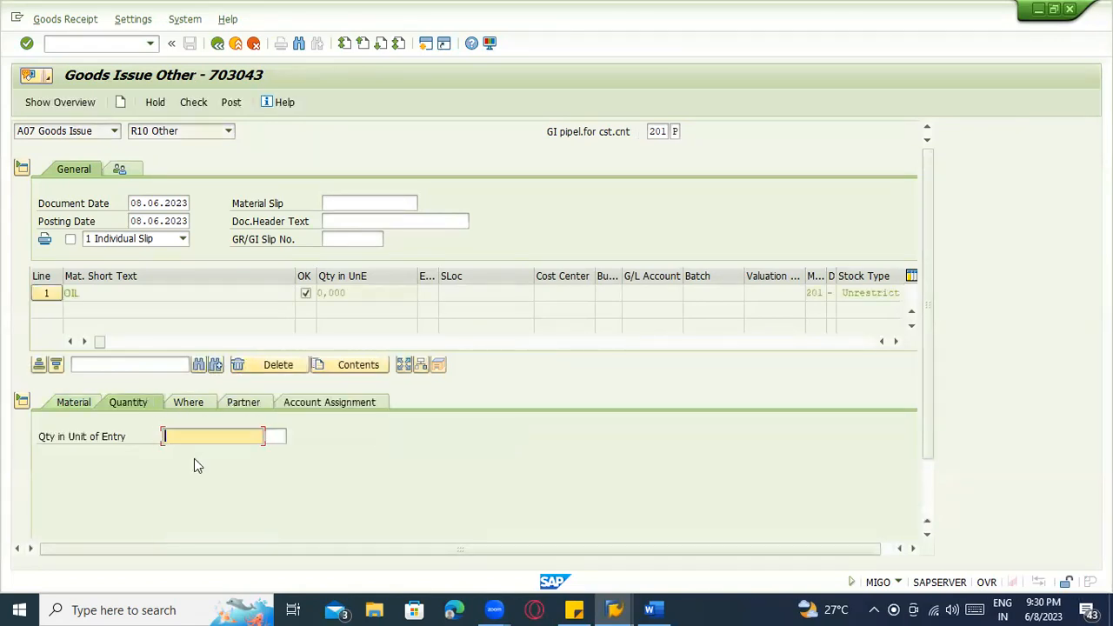
{"action": "left_click", "coordinate": [89, 400]}
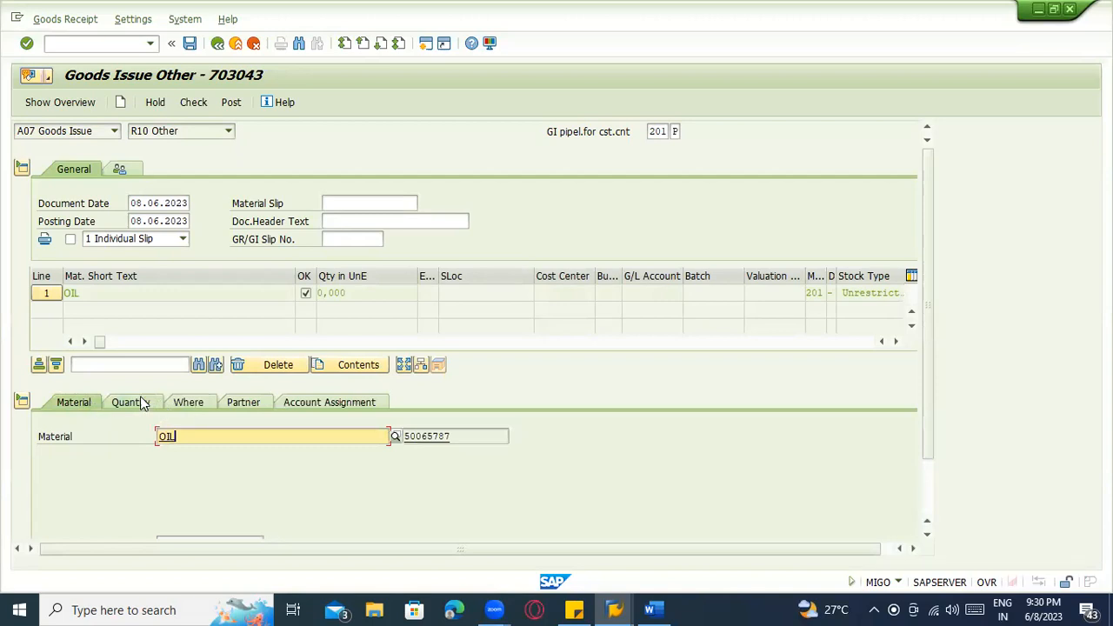
{"action": "left_click", "coordinate": [130, 402]}
{"action": "type", "text": "1.0"}
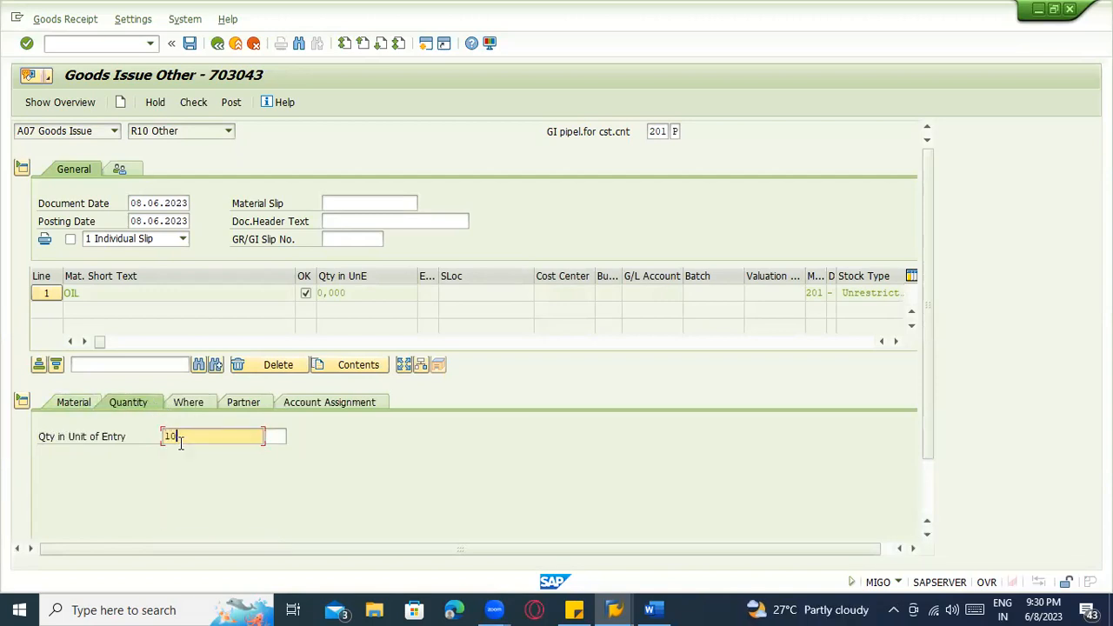
{"action": "type", "text": "00"}
{"action": "key", "text": "Return"}
Step: Assign plant 1100 to the OIL item and check the vendor in its location data
{"action": "scroll", "coordinate": [142, 533], "scroll_direction": "down", "scroll_amount": 1}
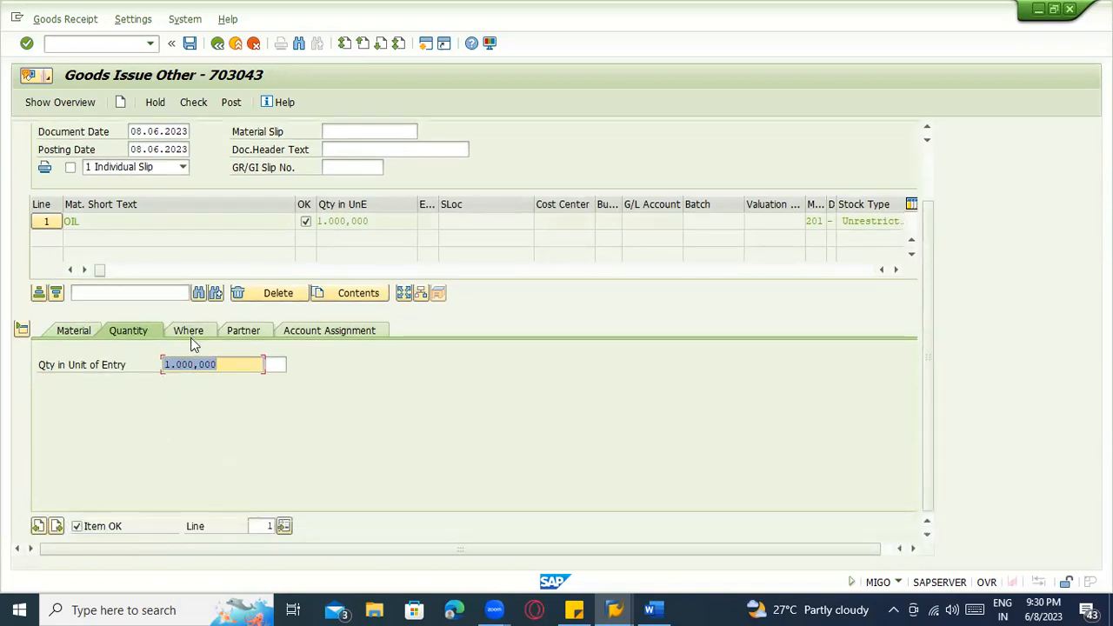
{"action": "left_click", "coordinate": [192, 339]}
{"action": "left_click", "coordinate": [189, 400]}
{"action": "type", "text": "1100"}
{"action": "key", "text": "Return"}
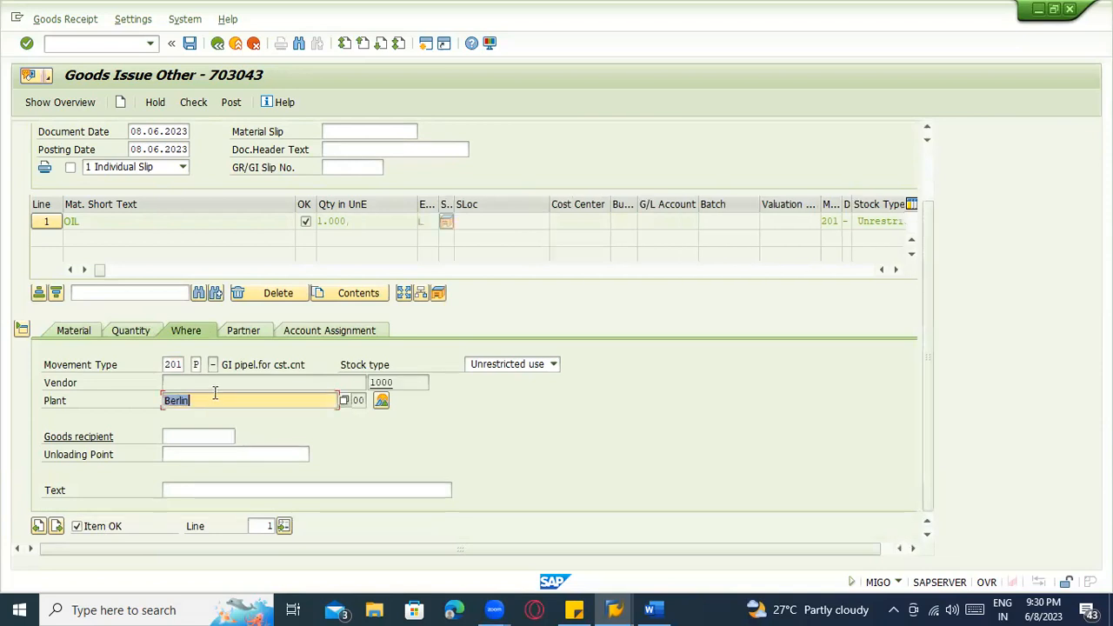
{"action": "left_click", "coordinate": [404, 380]}
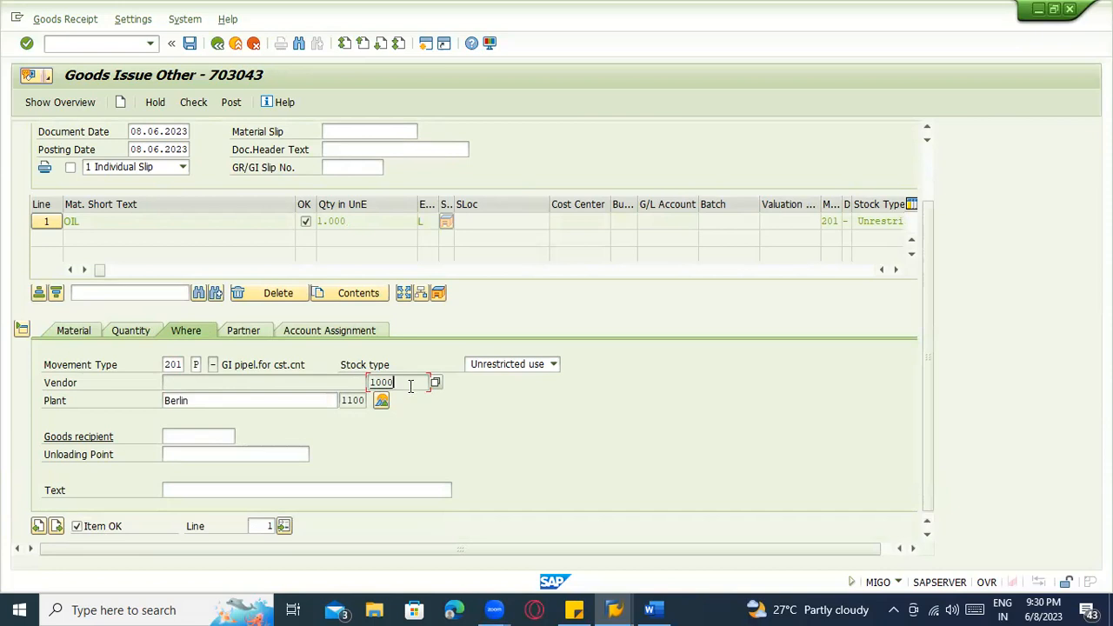
Step: Open the account assignment data of the OIL item
{"action": "left_click", "coordinate": [360, 331]}
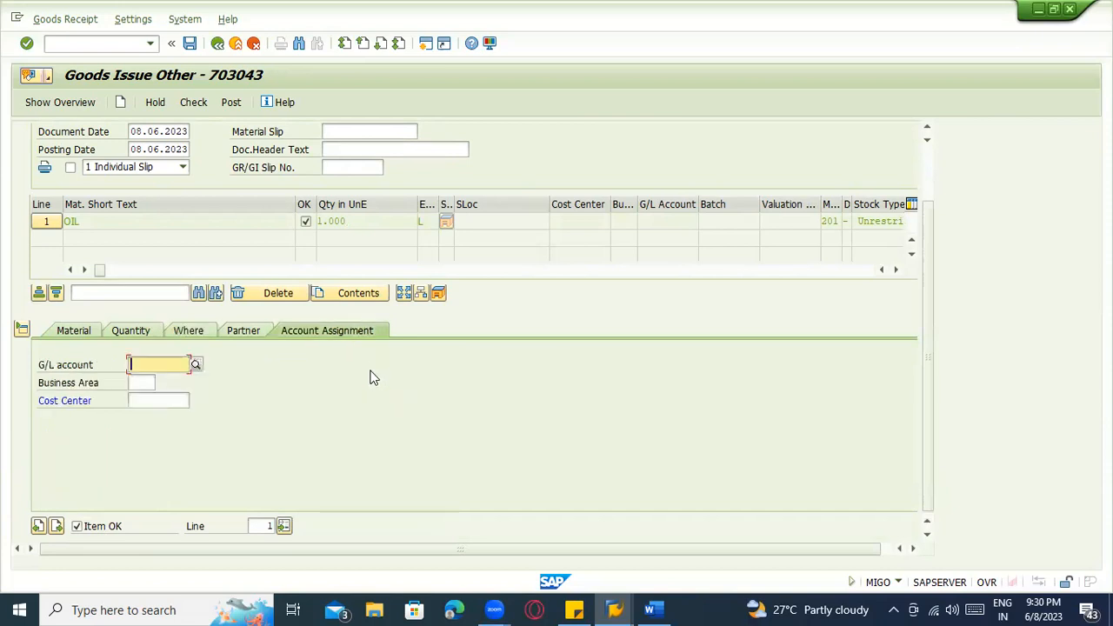
{"action": "left_click", "coordinate": [144, 401]}
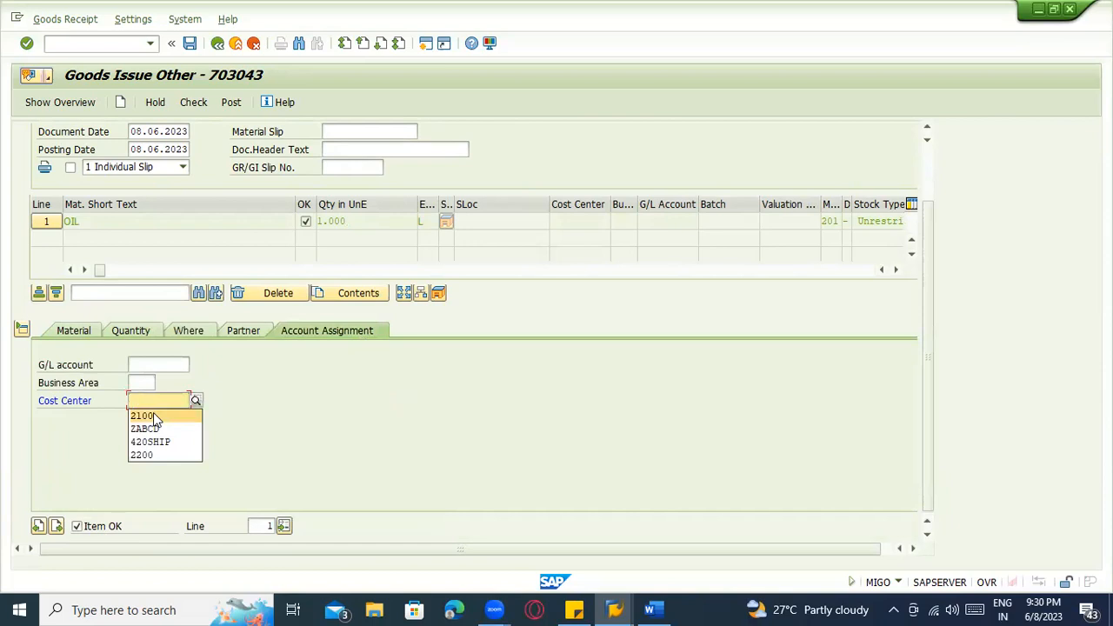
{"action": "left_click", "coordinate": [153, 415]}
{"action": "left_click_drag", "start_coordinate": [158, 404], "coordinate": [105, 400]}
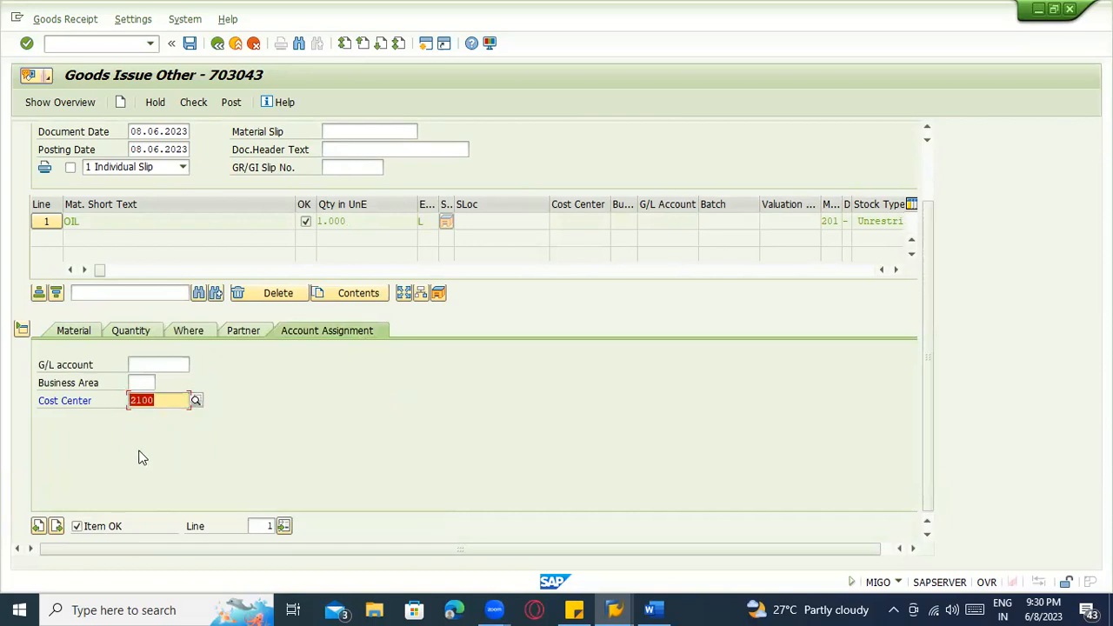
{"action": "key", "text": "BackSpace"}
{"action": "key", "text": "ctrl+z"}
{"action": "key", "text": "BackSpace"}
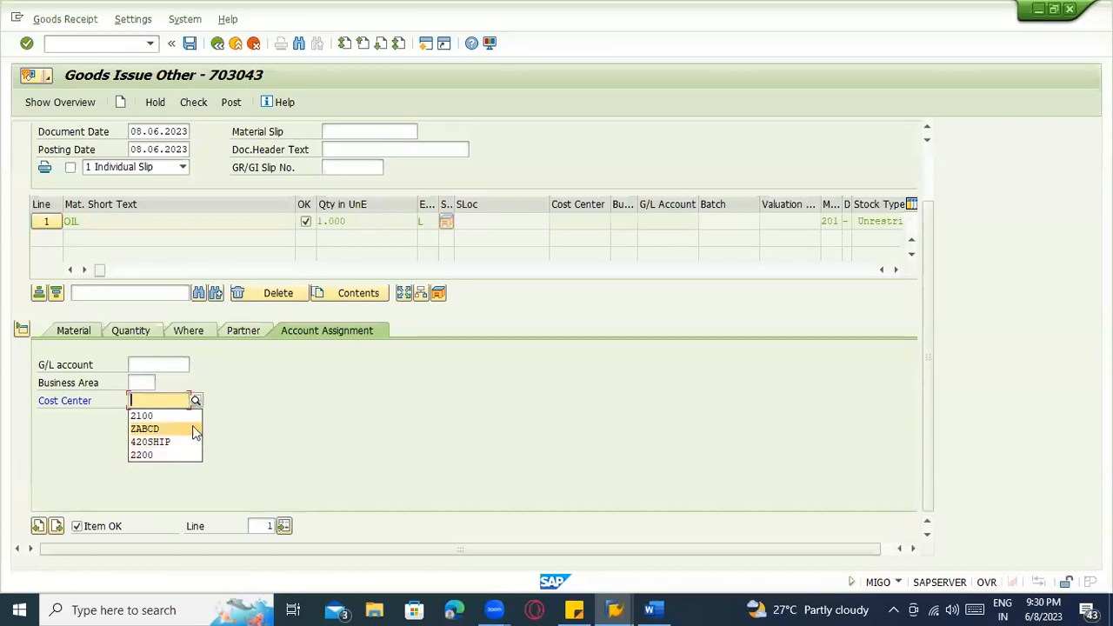
Step: Search the cost centers of company code 1000 and assign cost center 2100 (Finance & Admin.) to the OIL item
{"action": "left_click", "coordinate": [195, 402]}
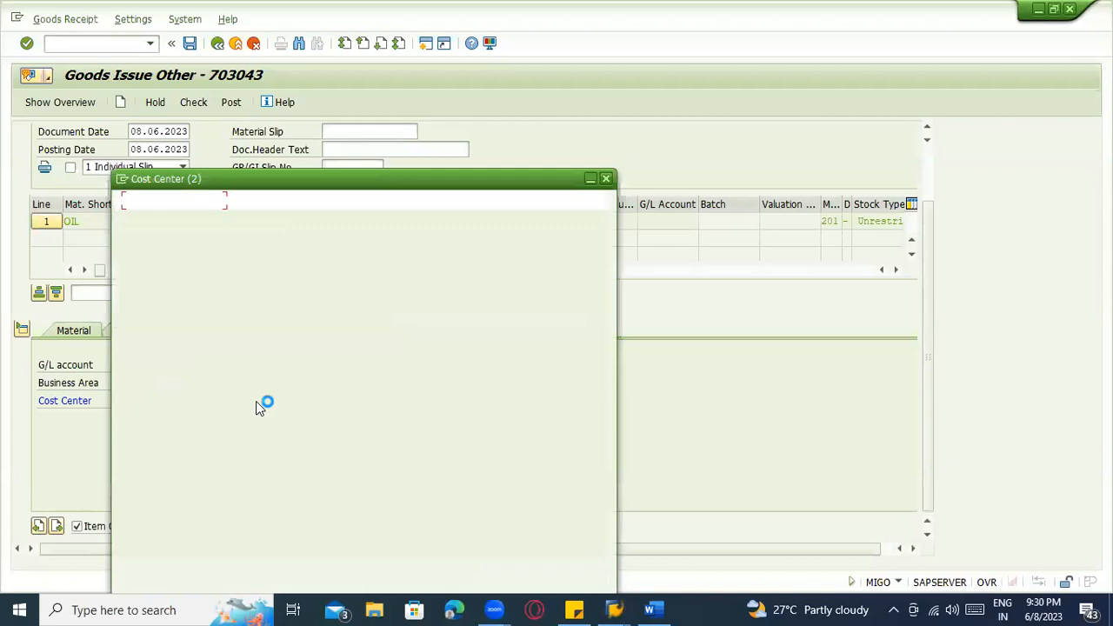
{"action": "key", "text": "Return"}
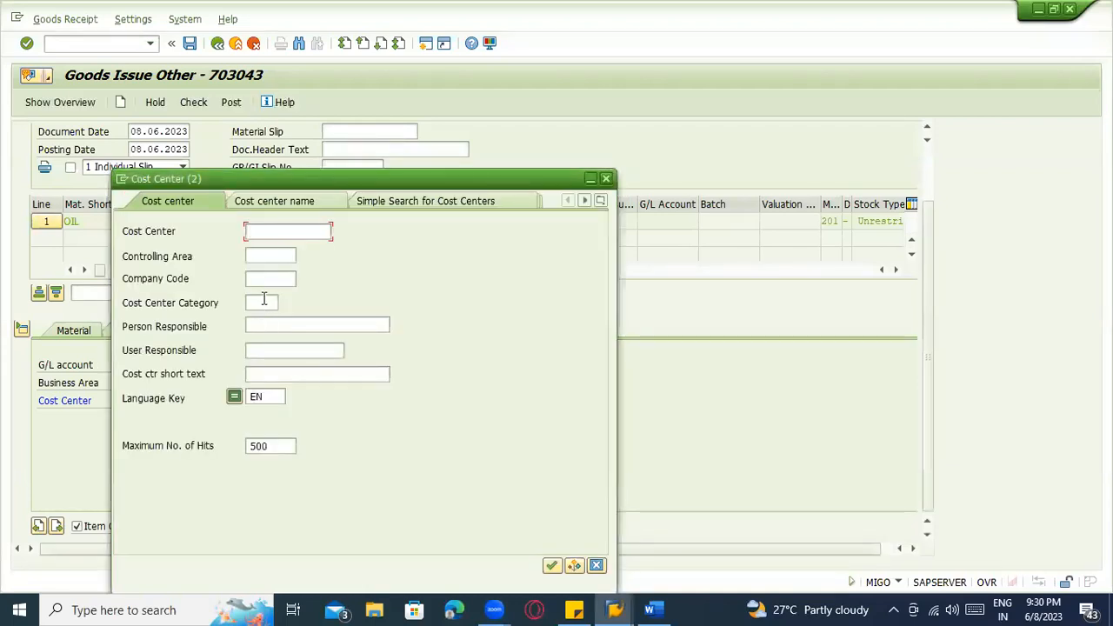
{"action": "left_click", "coordinate": [265, 279]}
{"action": "type", "text": "1000"}
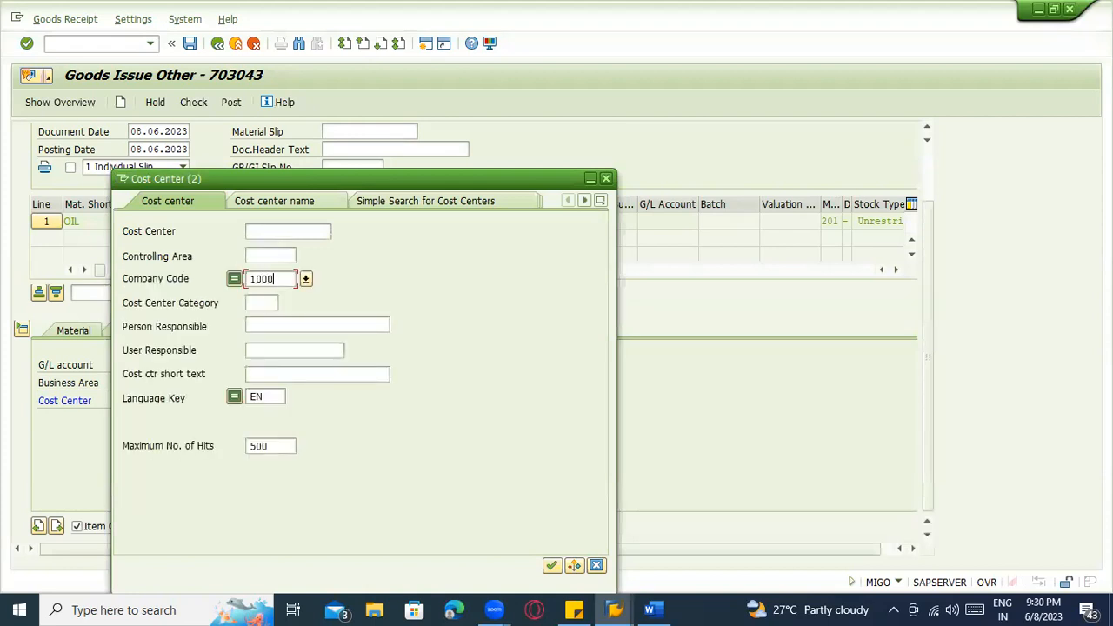
{"action": "key", "text": "Return"}
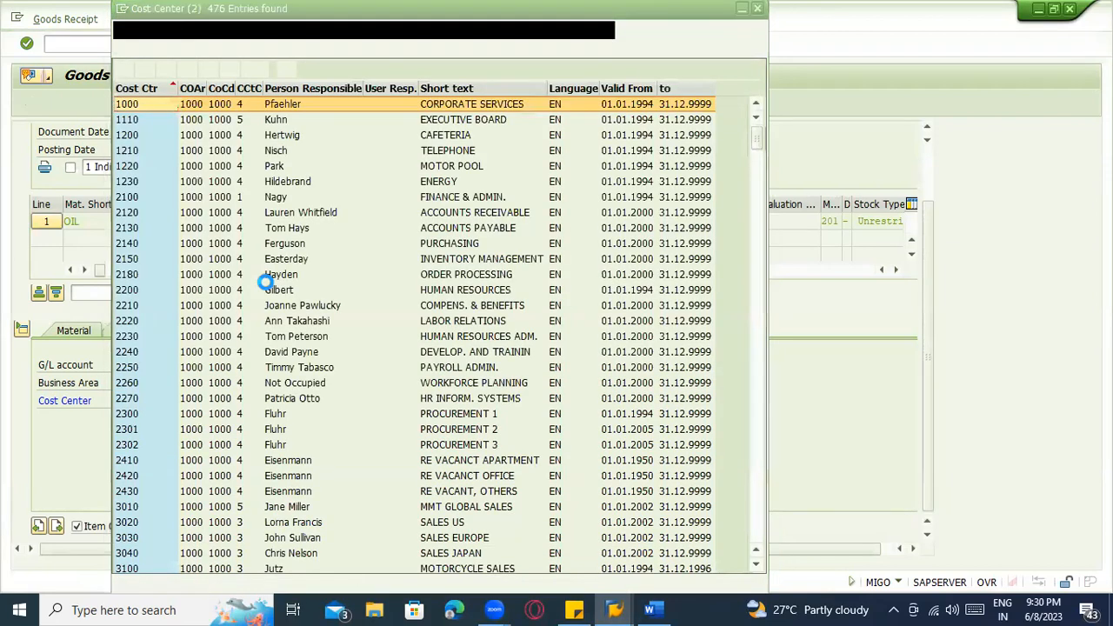
{"action": "left_click", "coordinate": [464, 199]}
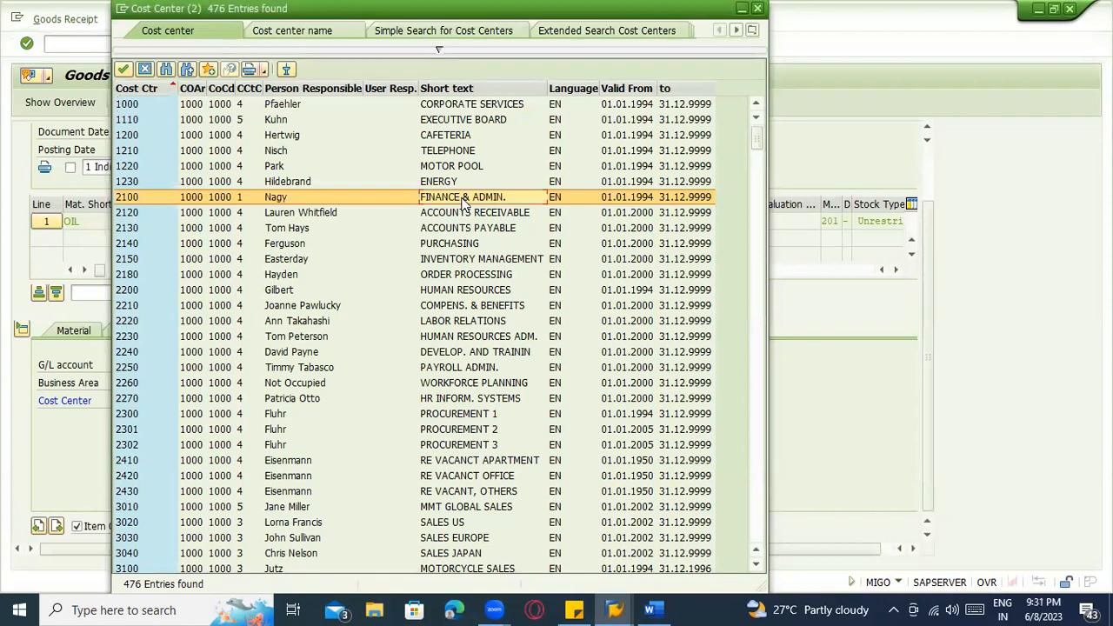
{"action": "double_click", "coordinate": [463, 201]}
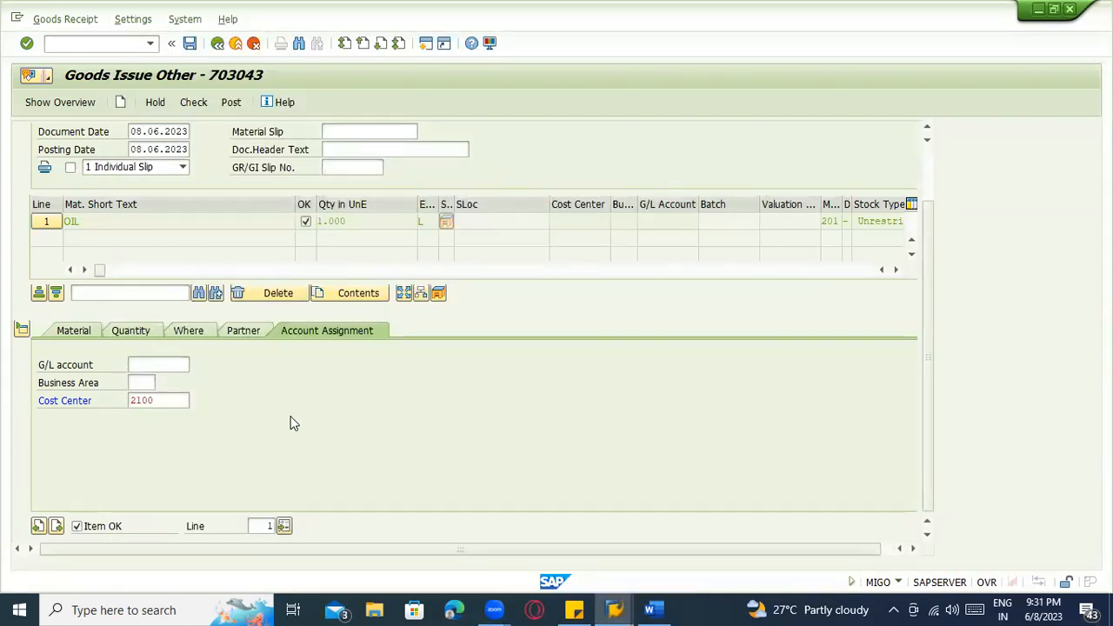
{"action": "key", "text": "Return"}
Step: Check the 201 P goods issue for OIL and post it
{"action": "left_click", "coordinate": [206, 102]}
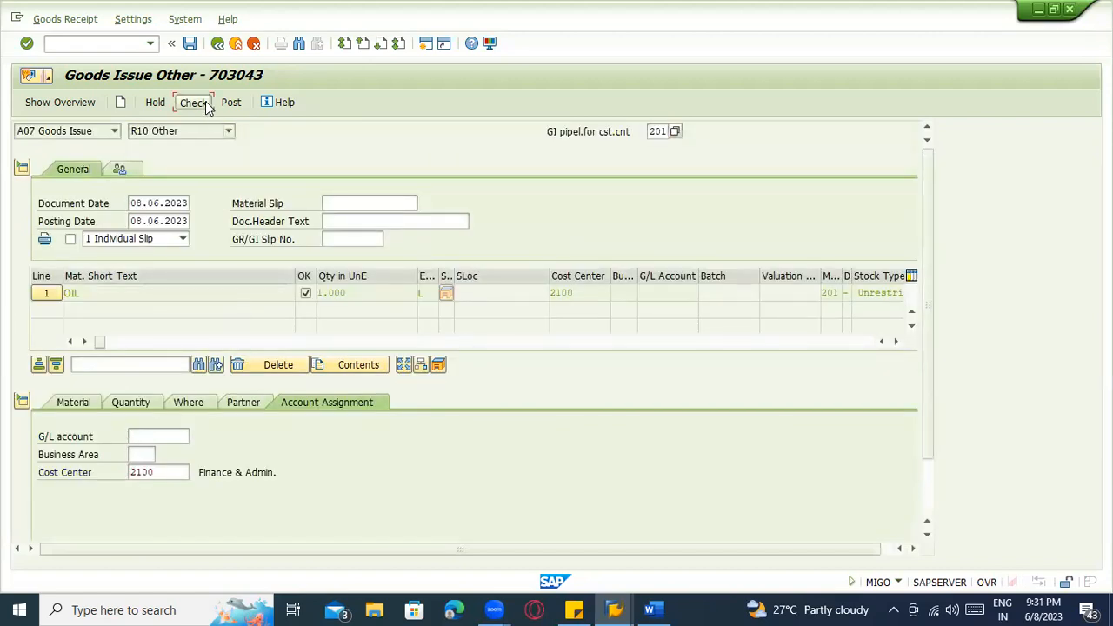
{"action": "left_click", "coordinate": [230, 104]}
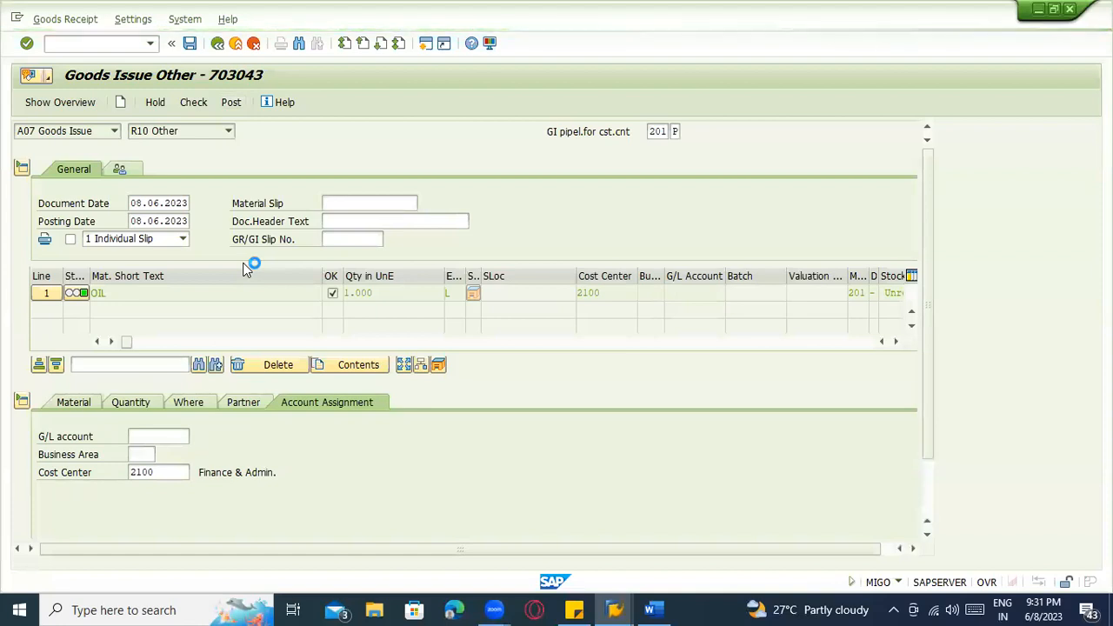
Step: Display the posted material document and review its OIL item
{"action": "left_click", "coordinate": [113, 130]}
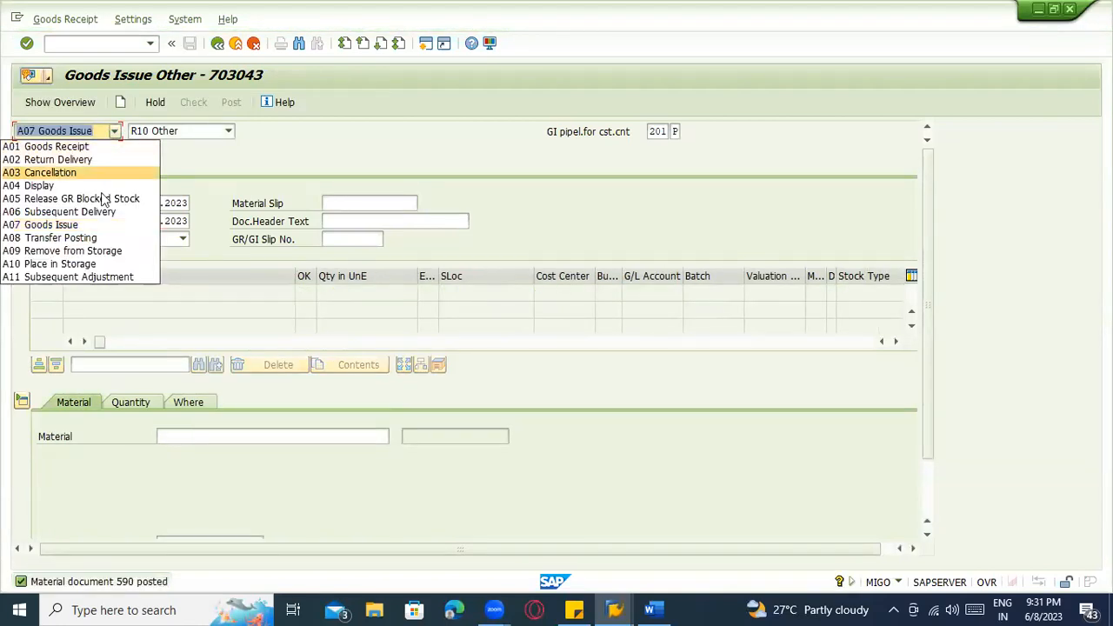
{"action": "left_click", "coordinate": [44, 184]}
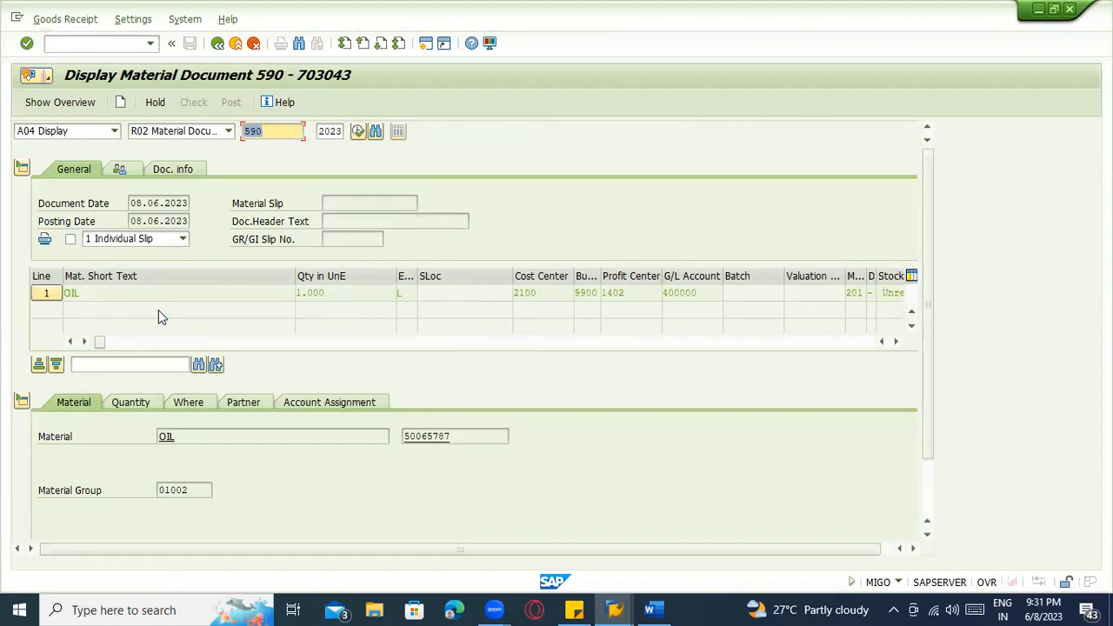
{"action": "scroll", "coordinate": [174, 348], "scroll_direction": "down", "scroll_amount": 1}
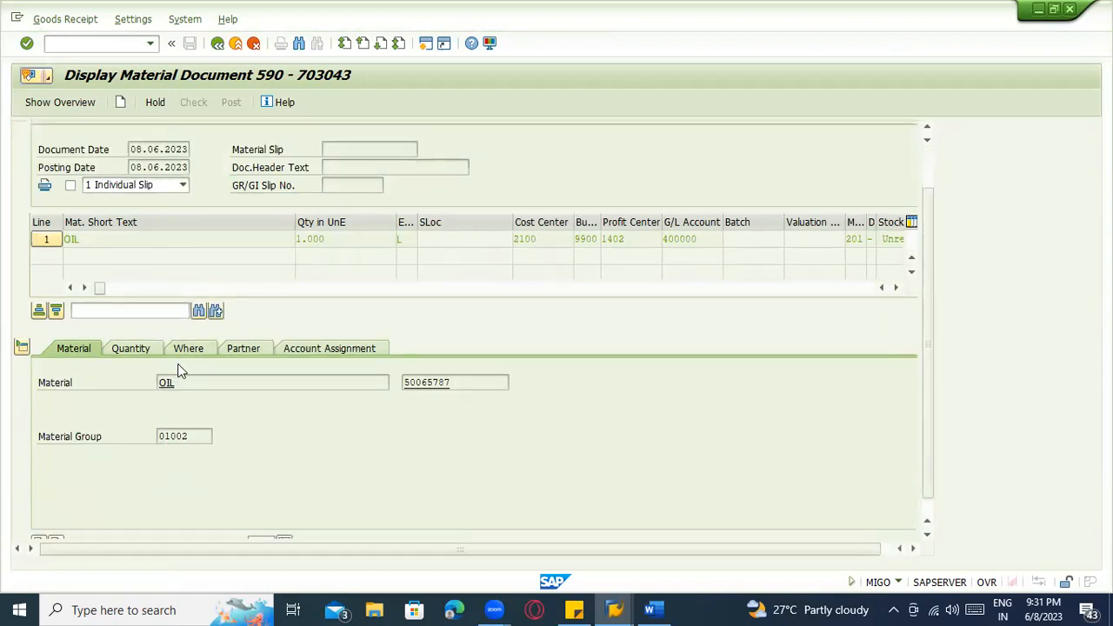
{"action": "scroll", "coordinate": [178, 370], "scroll_direction": "up", "scroll_amount": 1}
Step: Open transaction MRKO for consignment and pipeline settlement in a new session
{"action": "left_click", "coordinate": [66, 45]}
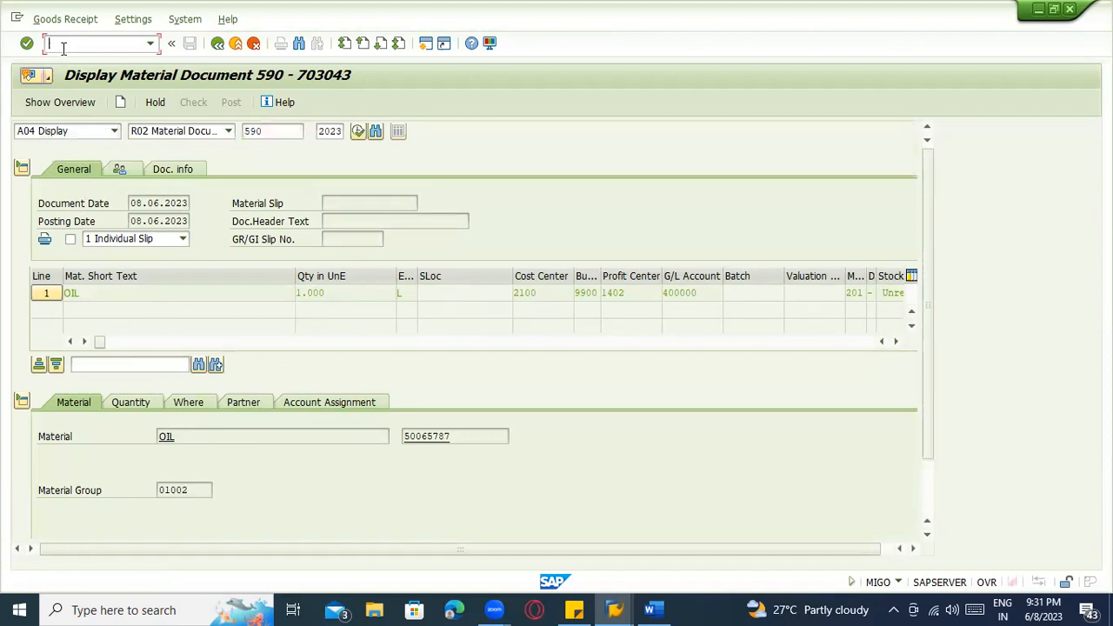
{"action": "type", "text": "/omrko"}
{"action": "key", "text": "Return"}
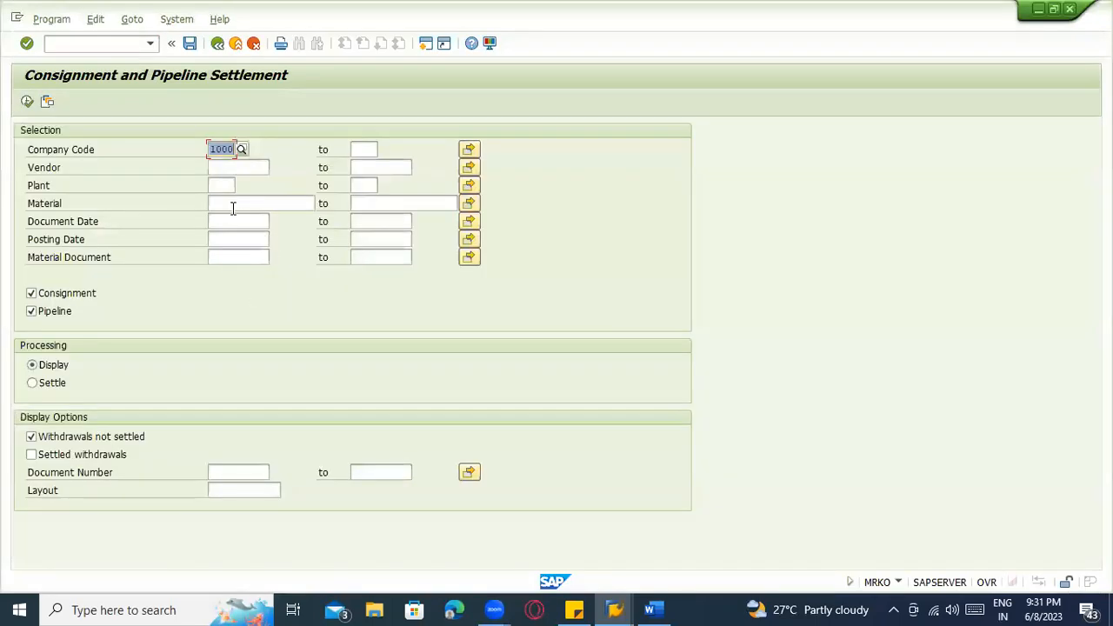
Step: Set the posting date to 08.06.2023 and list the unsettled consignment and pipeline withdrawals for company code 1000
{"action": "left_click", "coordinate": [233, 221]}
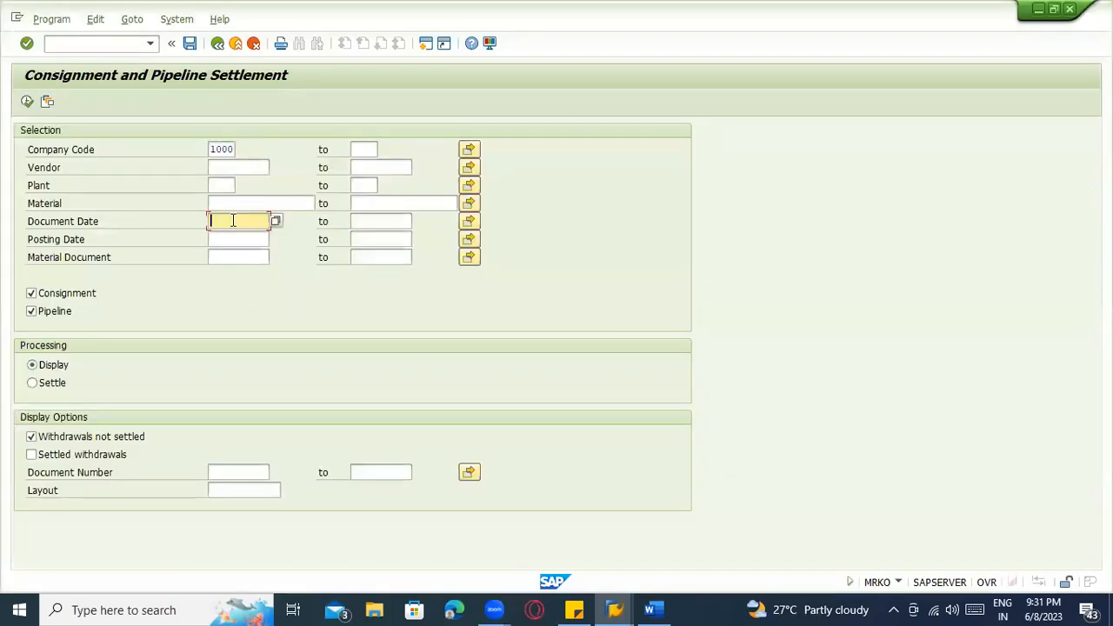
{"action": "left_click", "coordinate": [240, 254]}
{"action": "left_click", "coordinate": [245, 240]}
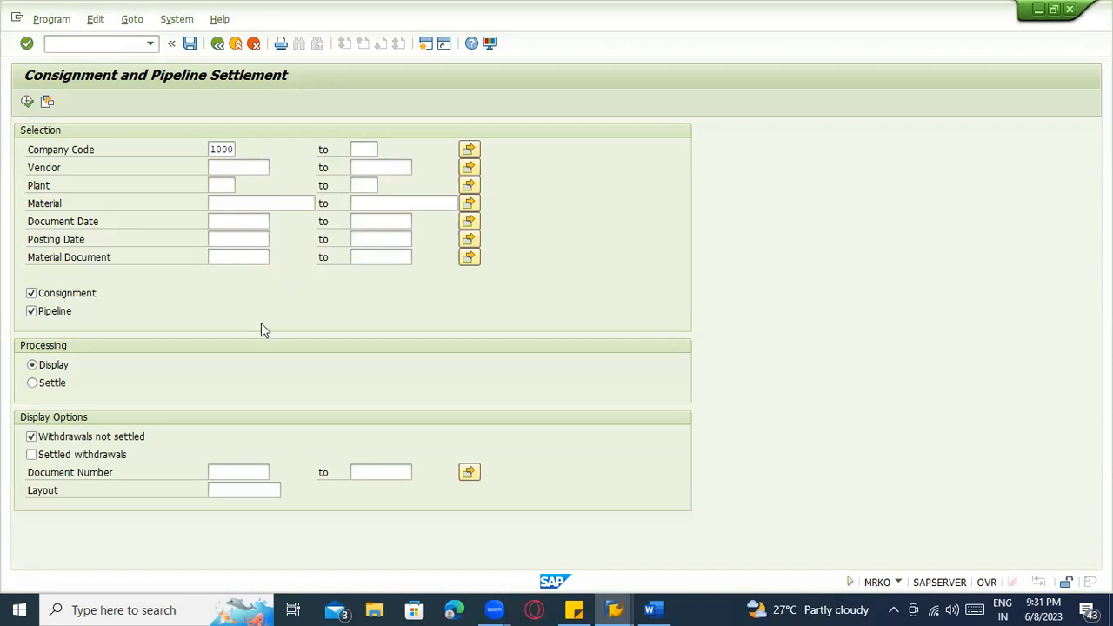
{"action": "key", "text": "F4"}
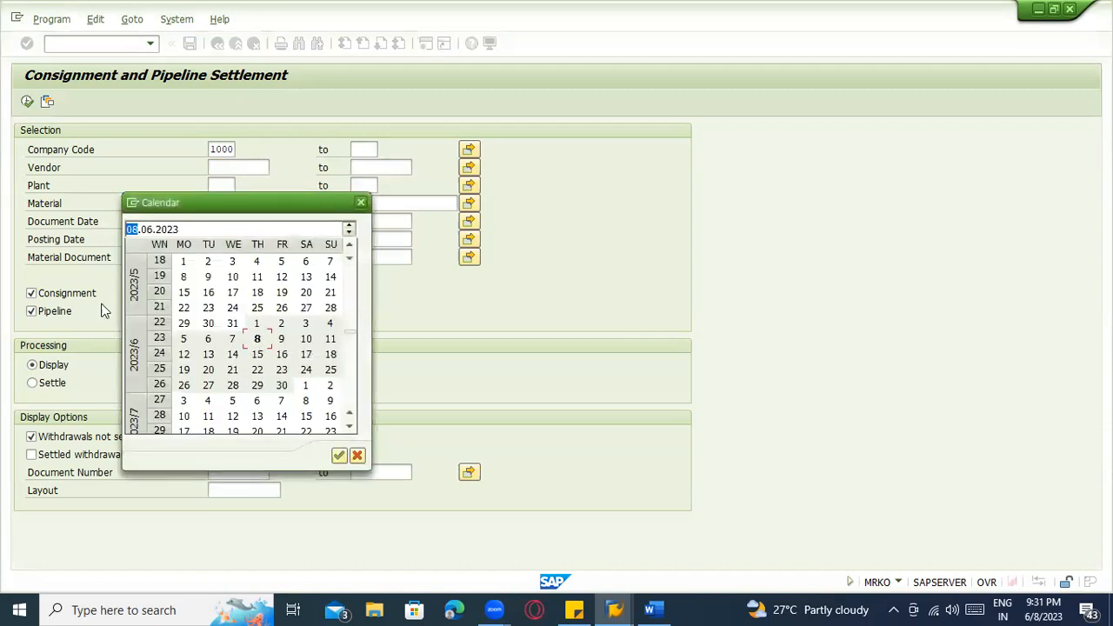
{"action": "key", "text": "Return"}
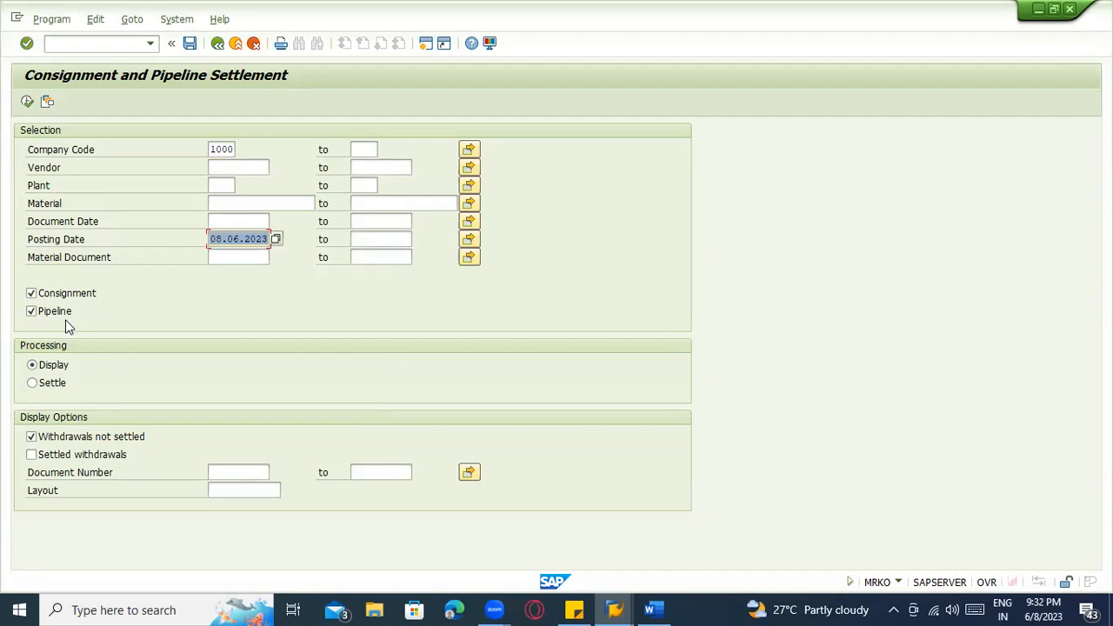
{"action": "left_click", "coordinate": [26, 101]}
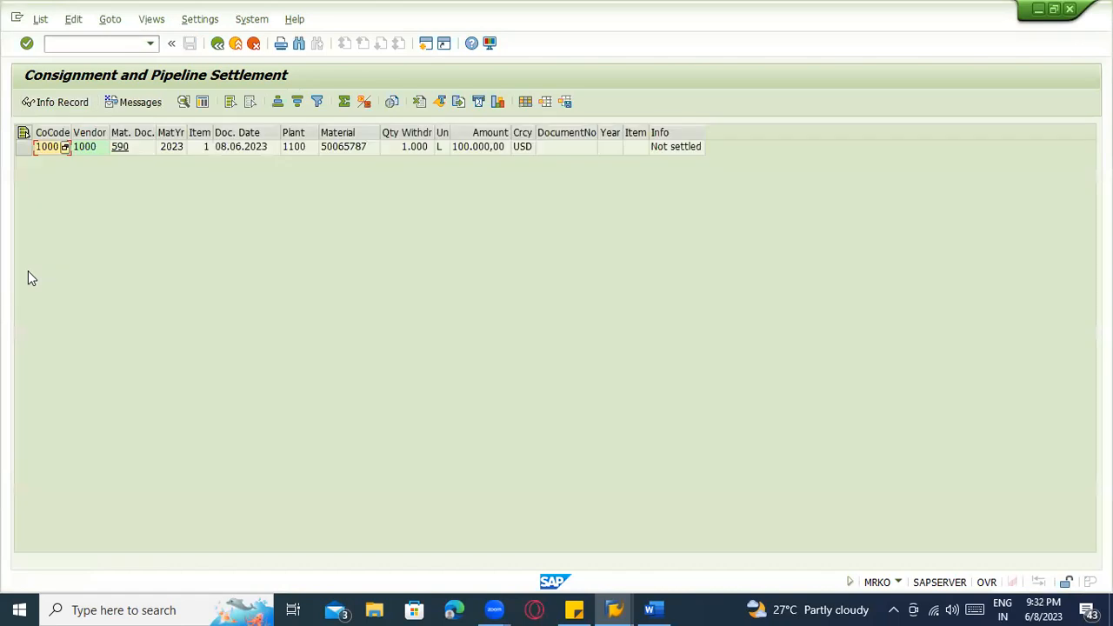
Step: Compare the listed withdrawal's material document, quantity and settlement status with the goods issue document in MIGO
{"action": "left_click", "coordinate": [151, 148]}
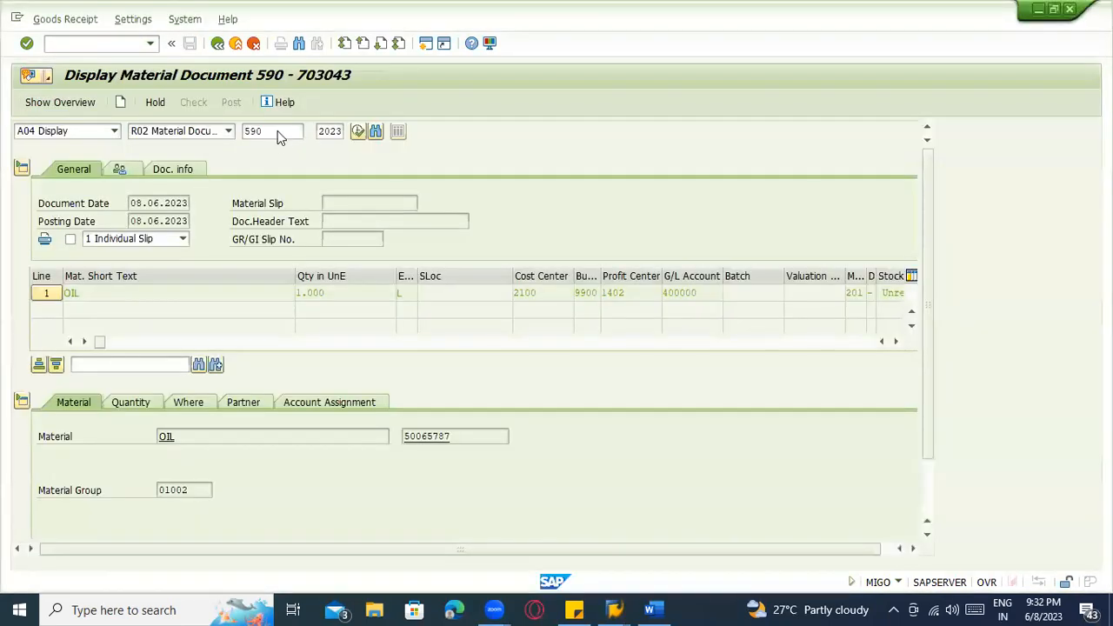
{"action": "left_click", "coordinate": [151, 401]}
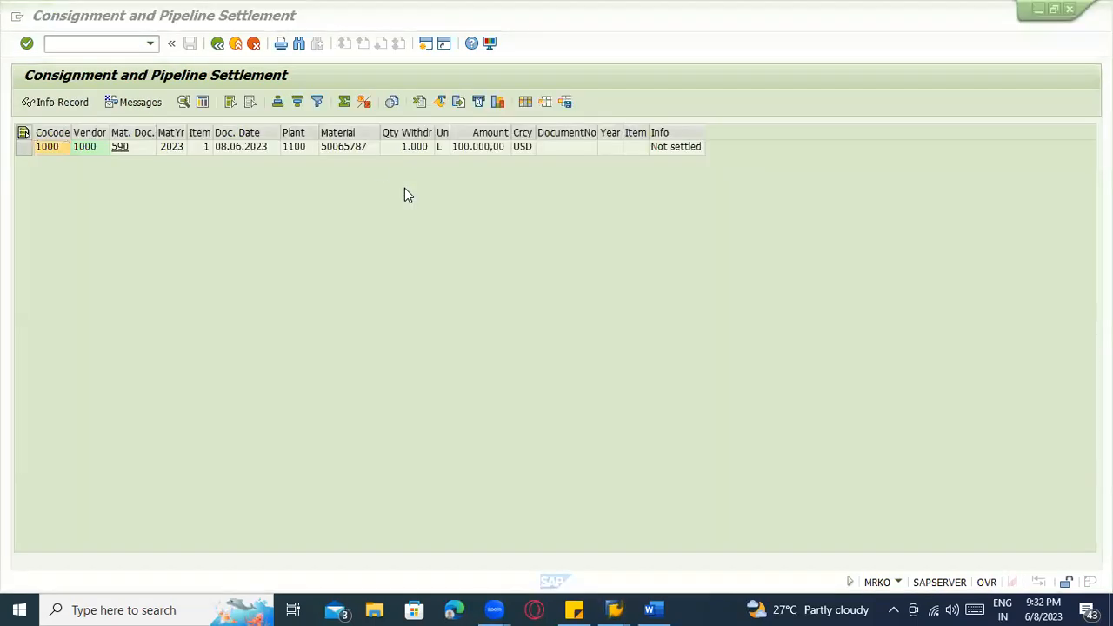
{"action": "key", "text": "F3"}
{"action": "left_click", "coordinate": [409, 146]}
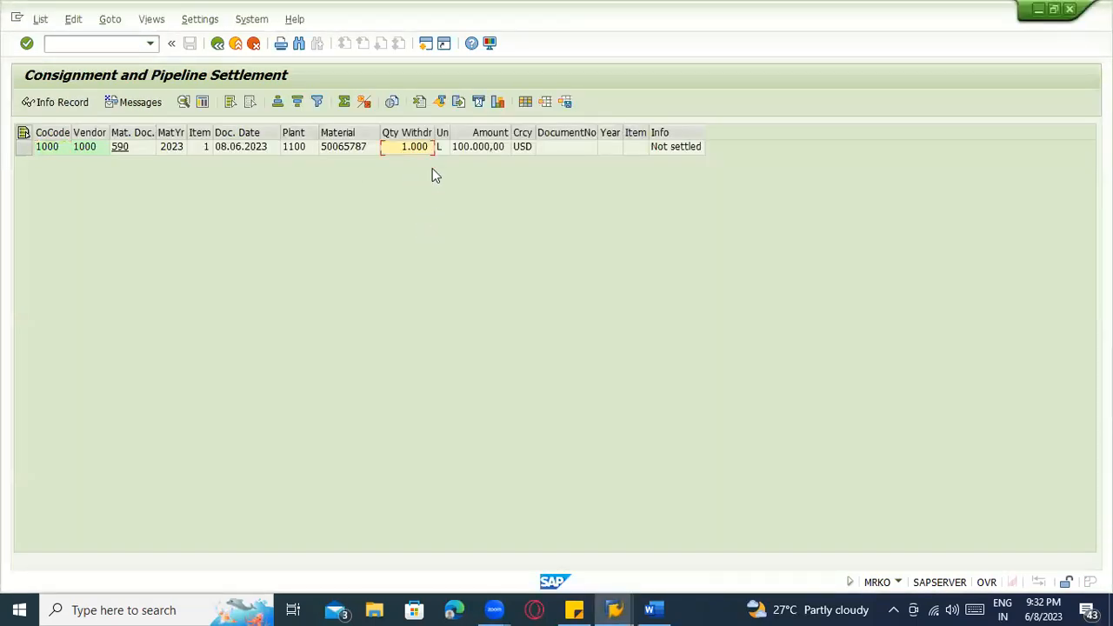
{"action": "left_click", "coordinate": [689, 155]}
Step: Return to the settlement selection, switch processing to Settle and run the settlement for the pipeline withdrawal
{"action": "left_click", "coordinate": [217, 42]}
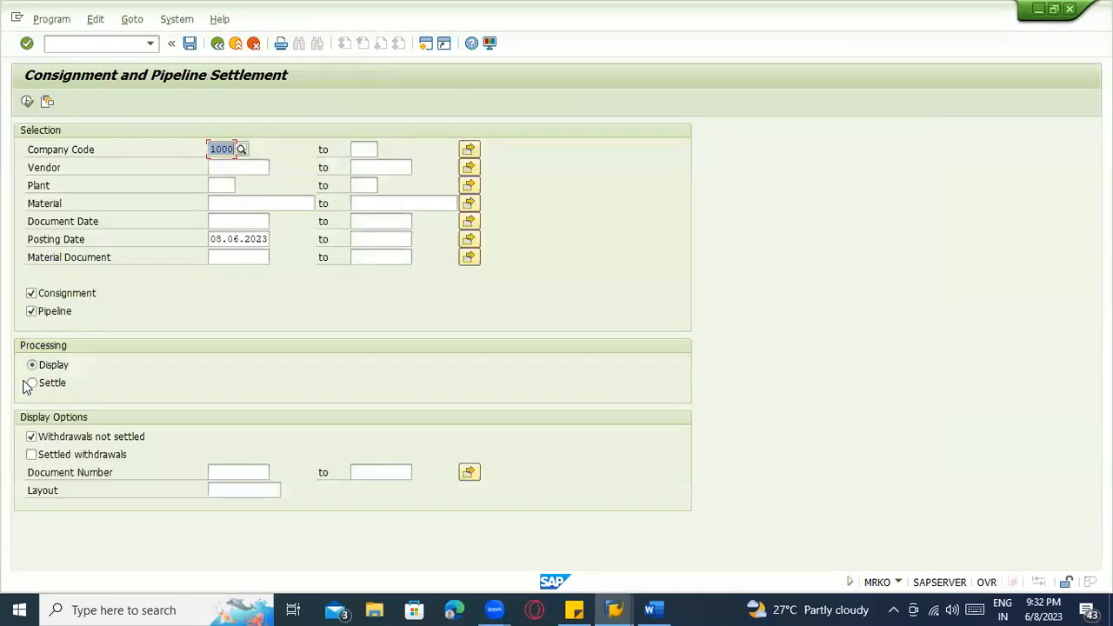
{"action": "left_click", "coordinate": [31, 384]}
{"action": "left_click", "coordinate": [27, 101]}
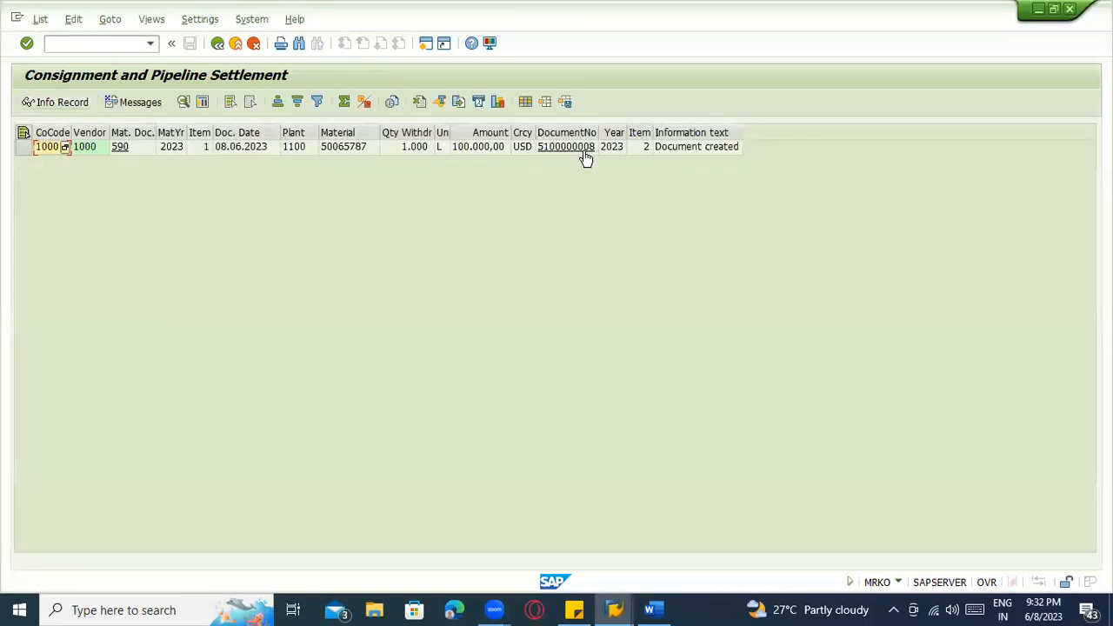
Step: Review the accounting document created for the settlement, including its vendor, payable and input tax lines, and leave the settlement transaction
{"action": "left_click", "coordinate": [567, 152]}
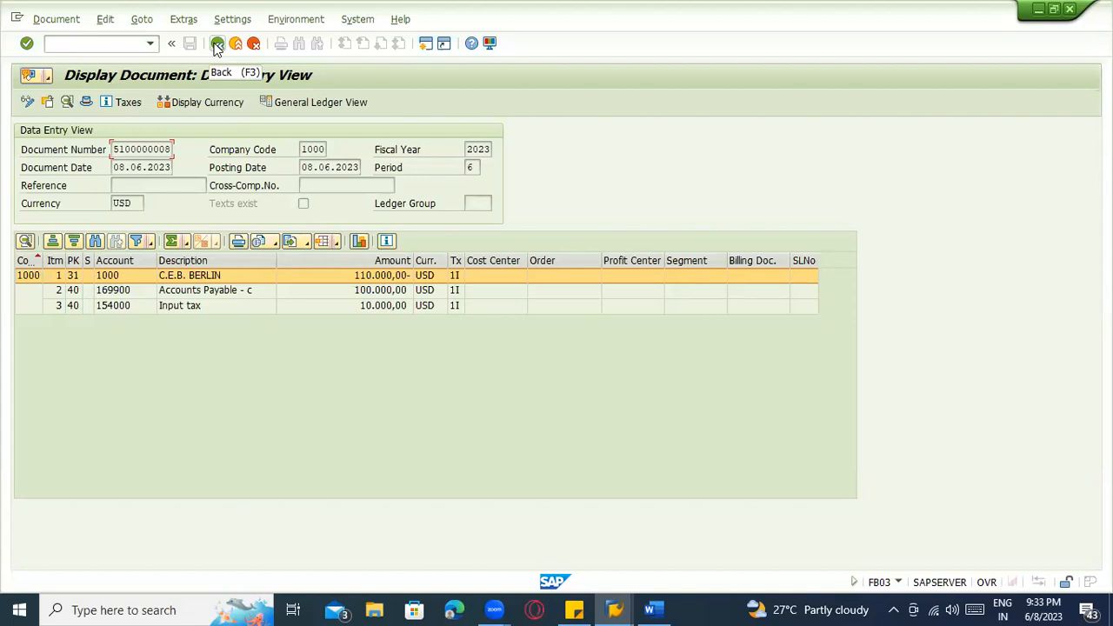
{"action": "left_click", "coordinate": [216, 45]}
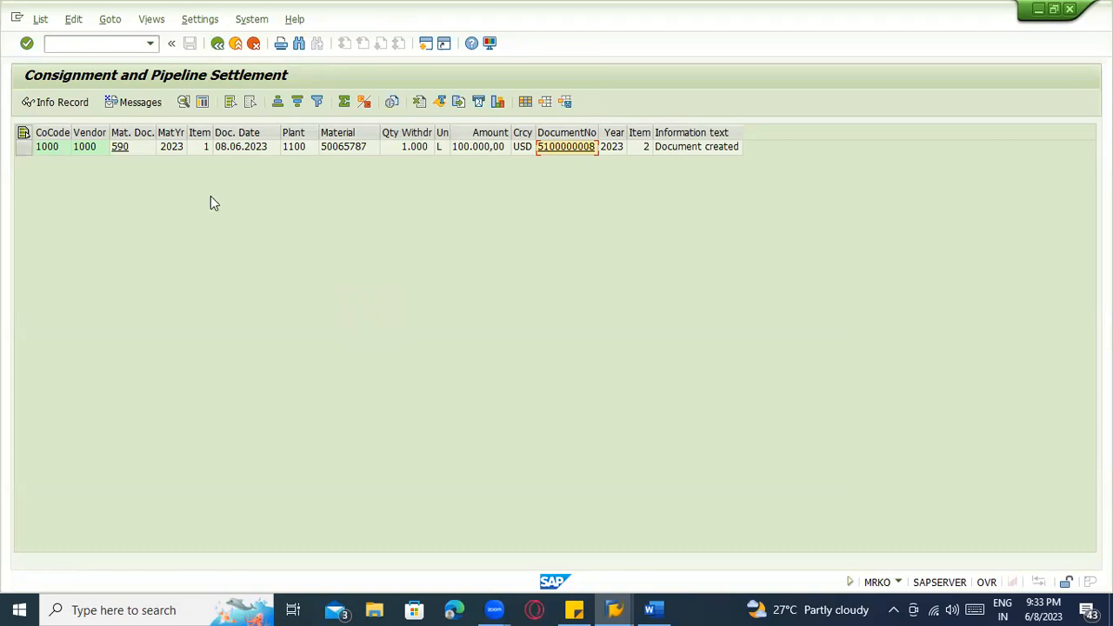
{"action": "left_click", "coordinate": [216, 44]}
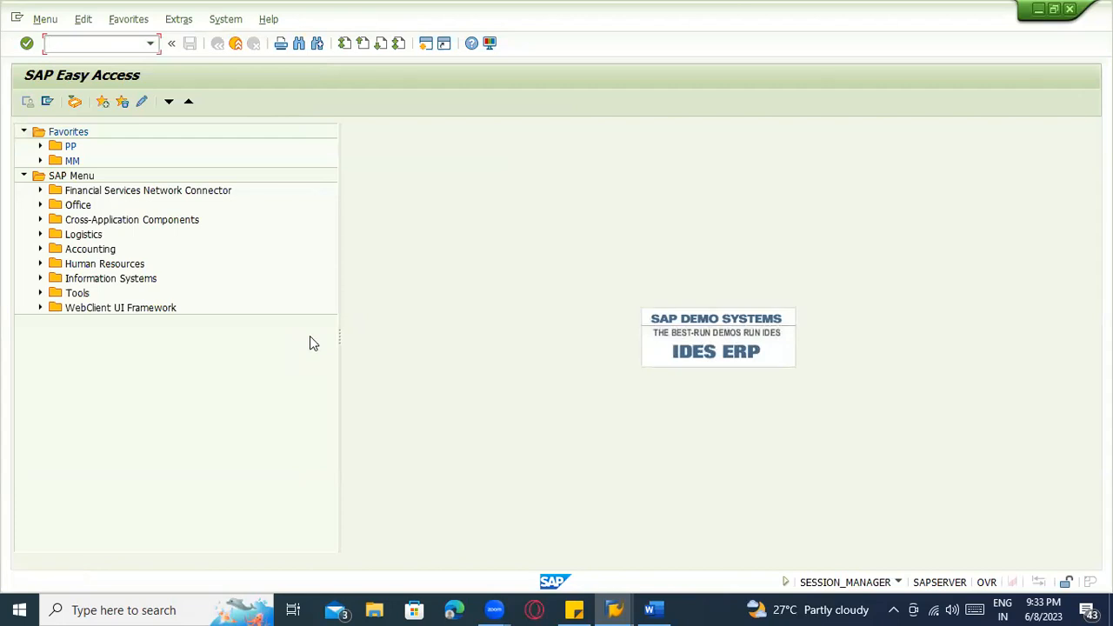
{"action": "left_click", "coordinate": [884, 68]}
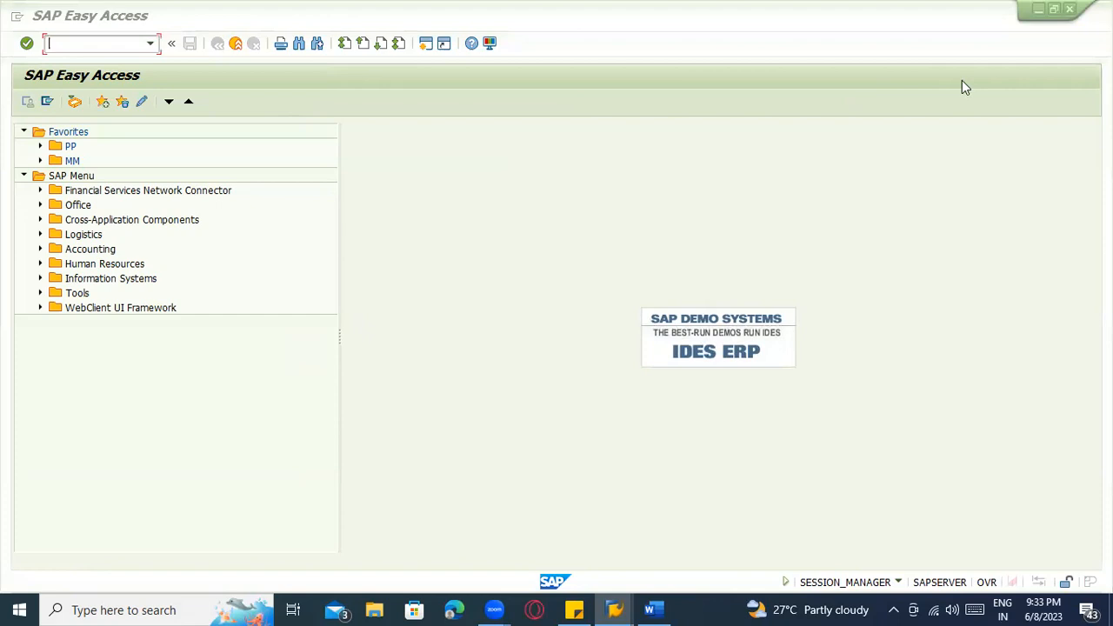